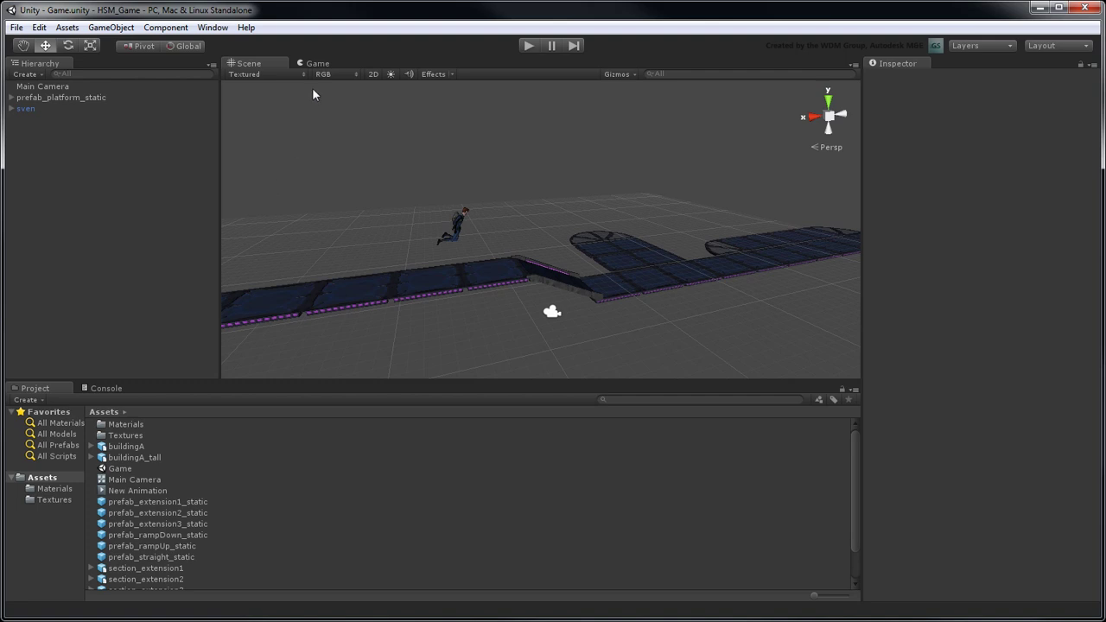
- Preview the game camera, then add a Directional Light to the scene
{"action": "left_click", "coordinate": [318, 64]}
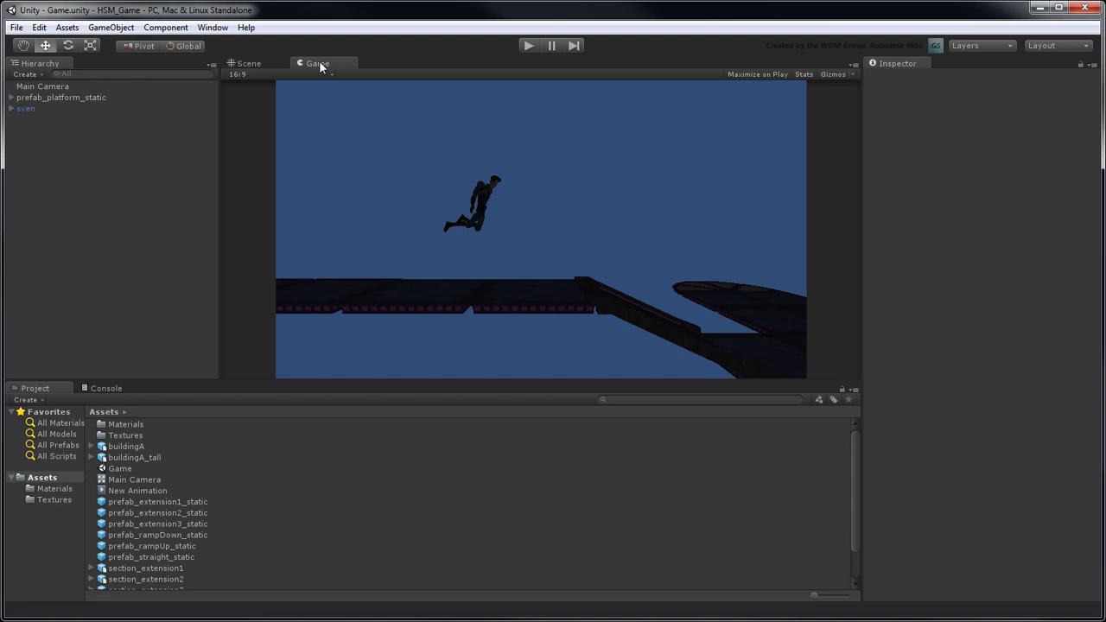
{"action": "left_click", "coordinate": [256, 68]}
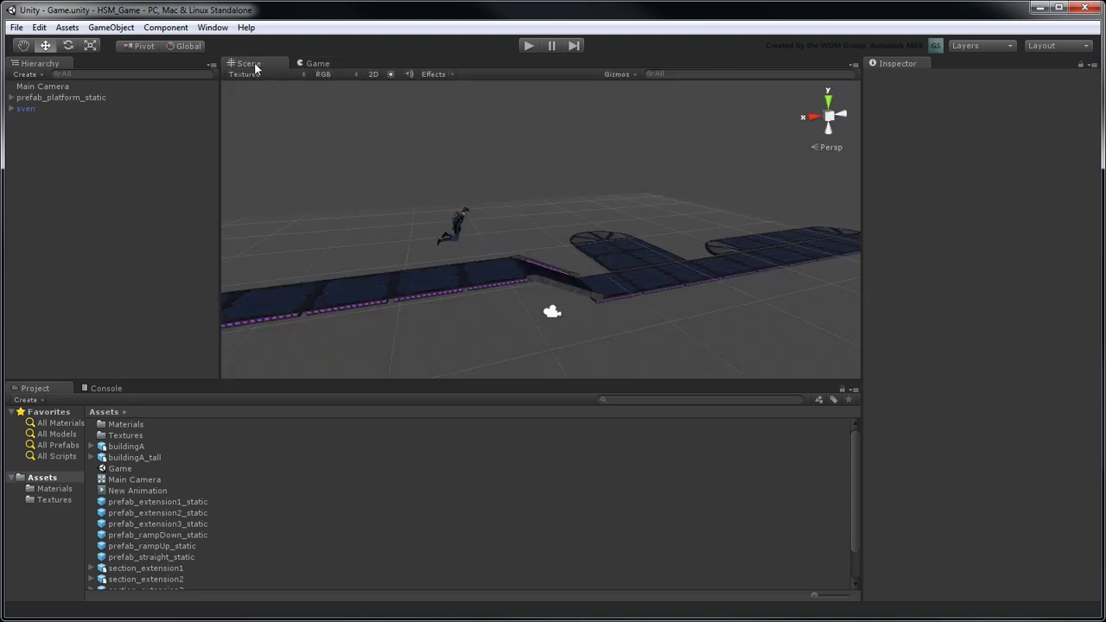
{"action": "left_click", "coordinate": [110, 28]}
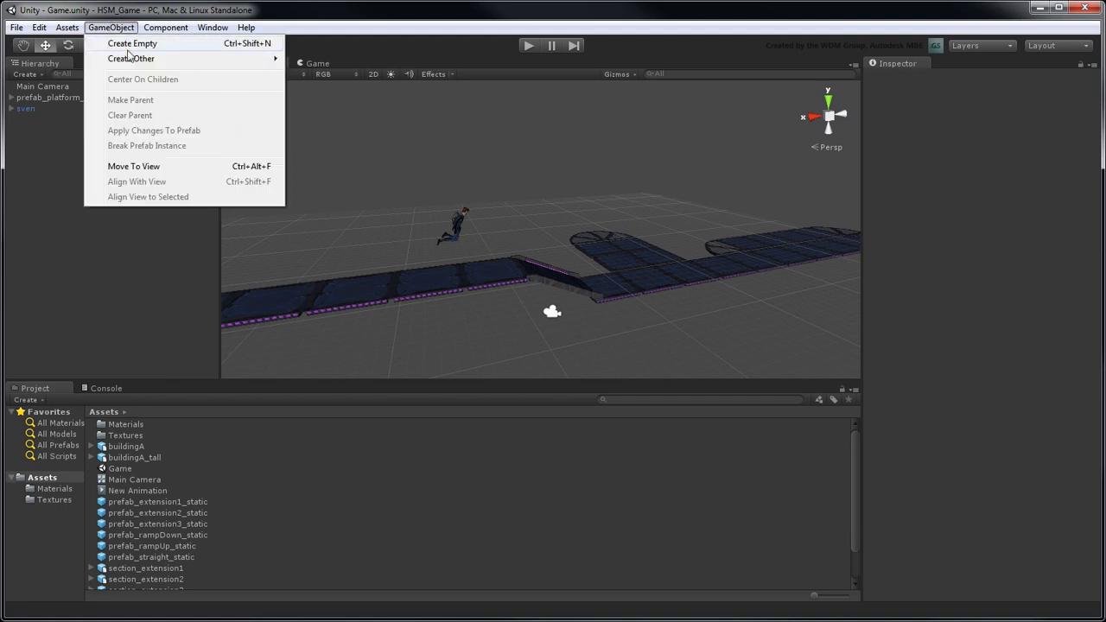
{"action": "mouse_move", "coordinate": [138, 63]}
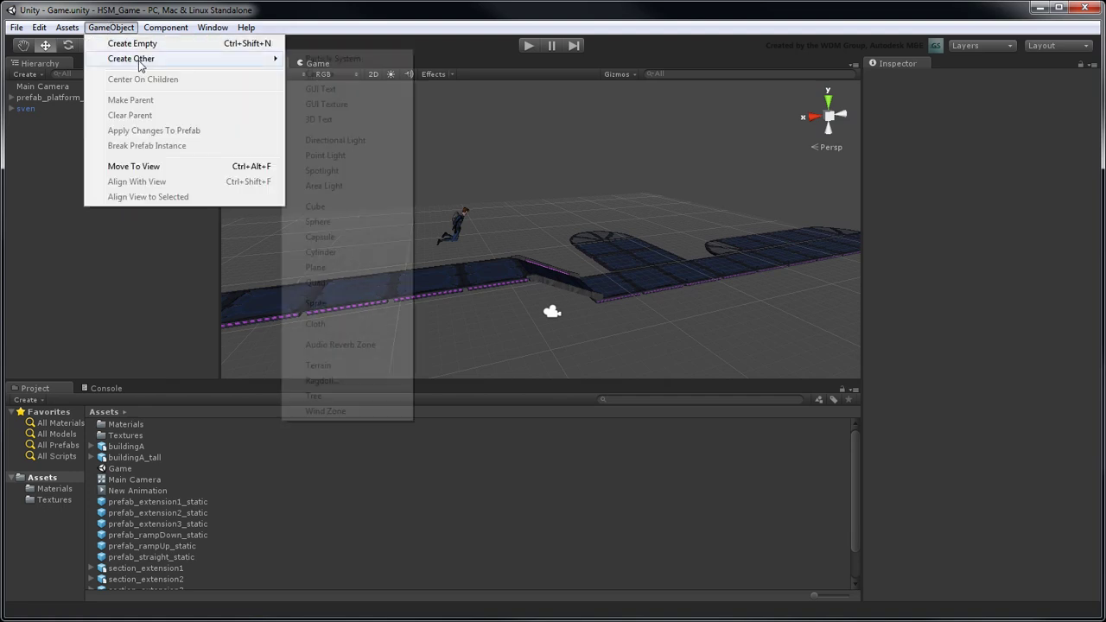
{"action": "left_click", "coordinate": [346, 141]}
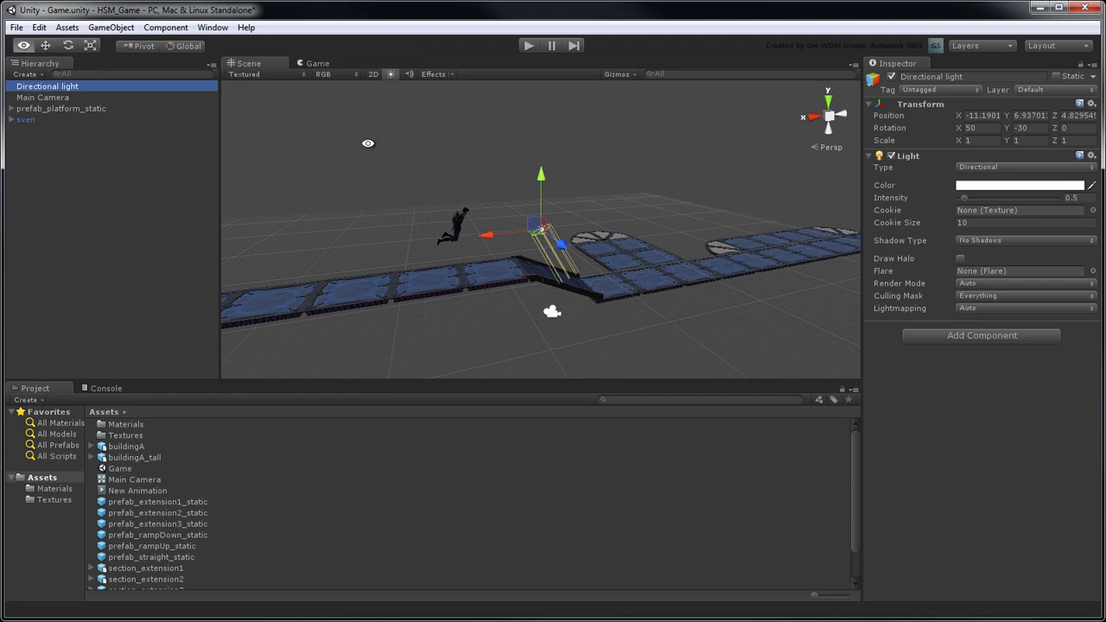
- Zoom out and toggle scene lighting off and on, leaving the scene lit
{"action": "right_click_drag", "start_coordinate": [367, 149], "coordinate": [91, 147], "text": "alt"}
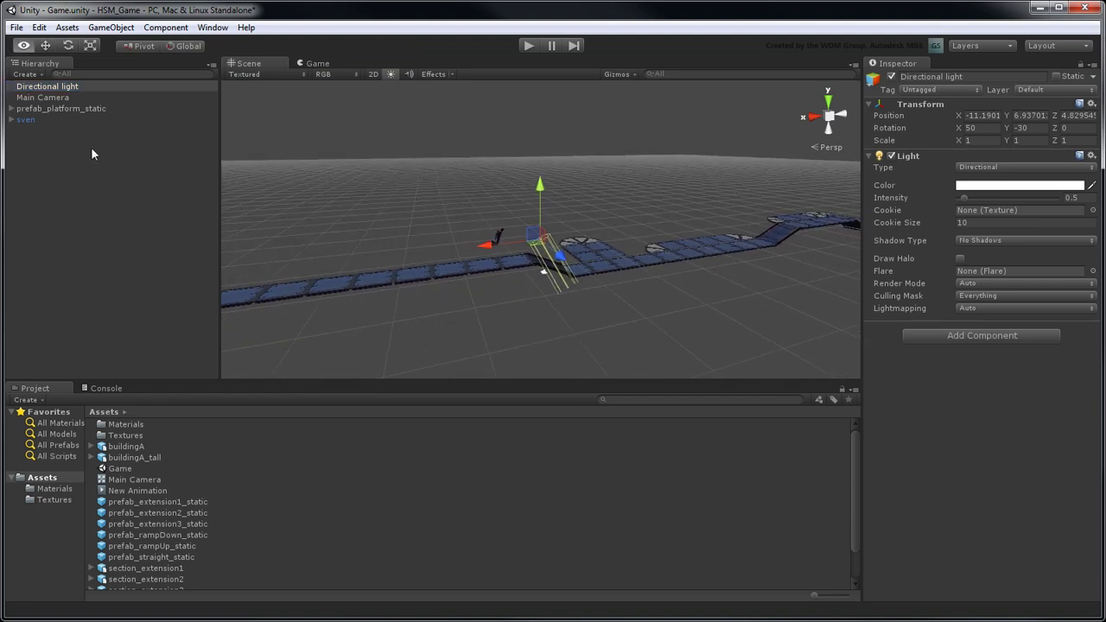
{"action": "left_click", "coordinate": [391, 75]}
{"action": "left_click", "coordinate": [391, 74]}
{"action": "left_click", "coordinate": [390, 75]}
{"action": "left_click", "coordinate": [390, 74]}
- Raise the directional light high above the track to about Y 32
{"action": "left_click_drag", "start_coordinate": [544, 194], "coordinate": [527, 54]}
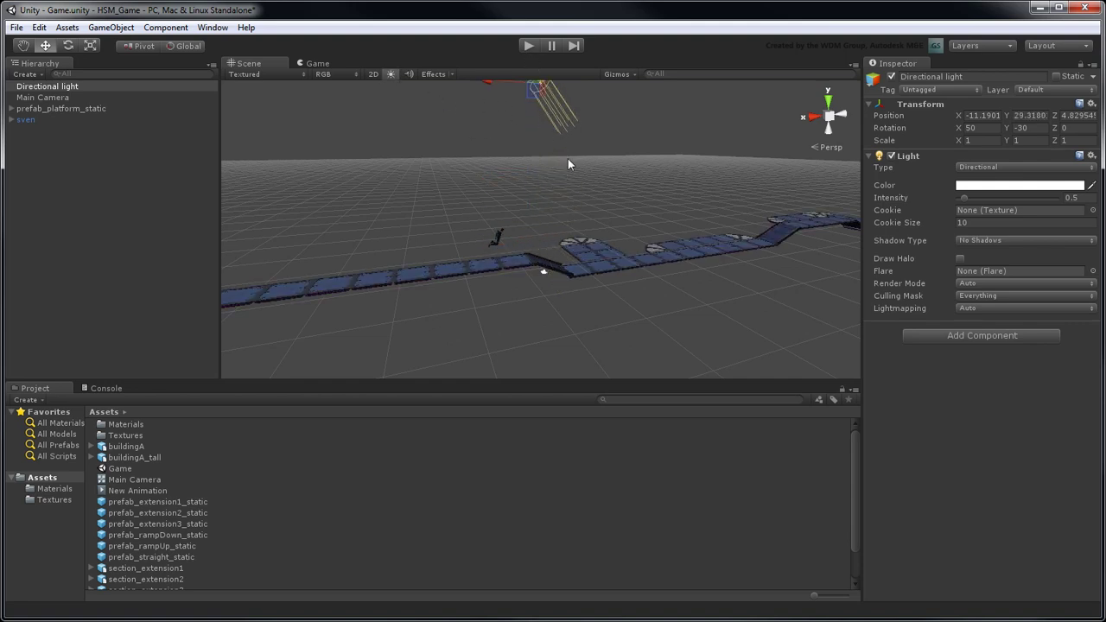
{"action": "middle_click_drag", "start_coordinate": [568, 158], "coordinate": [565, 208]}
{"action": "scroll", "coordinate": [553, 172], "scroll_direction": "down", "scroll_amount": 3}
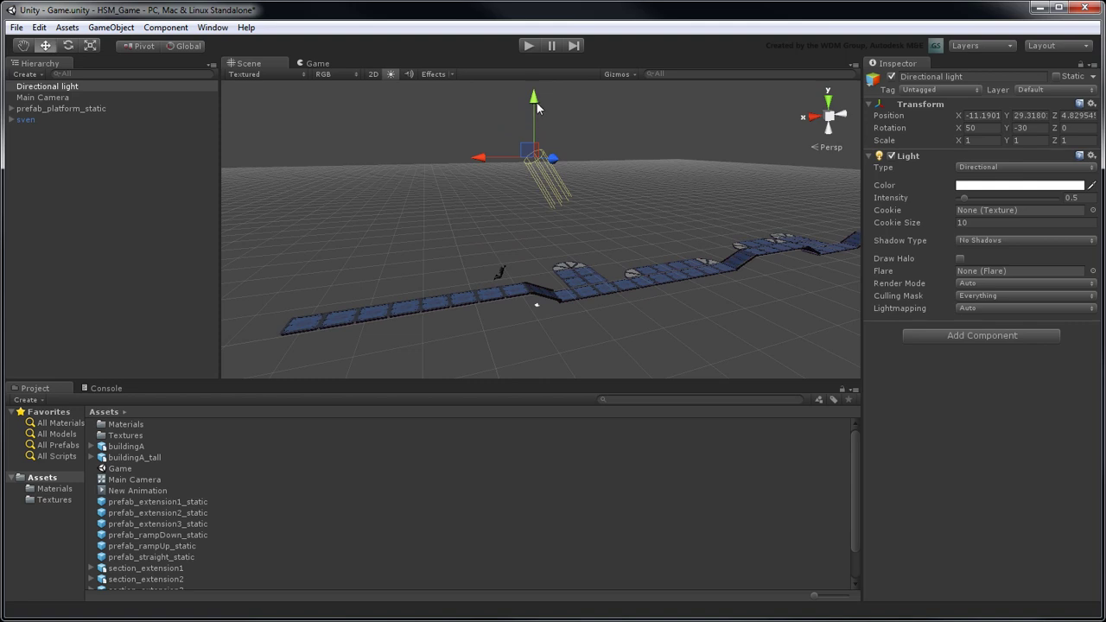
{"action": "left_click_drag", "start_coordinate": [537, 103], "coordinate": [531, 90]}
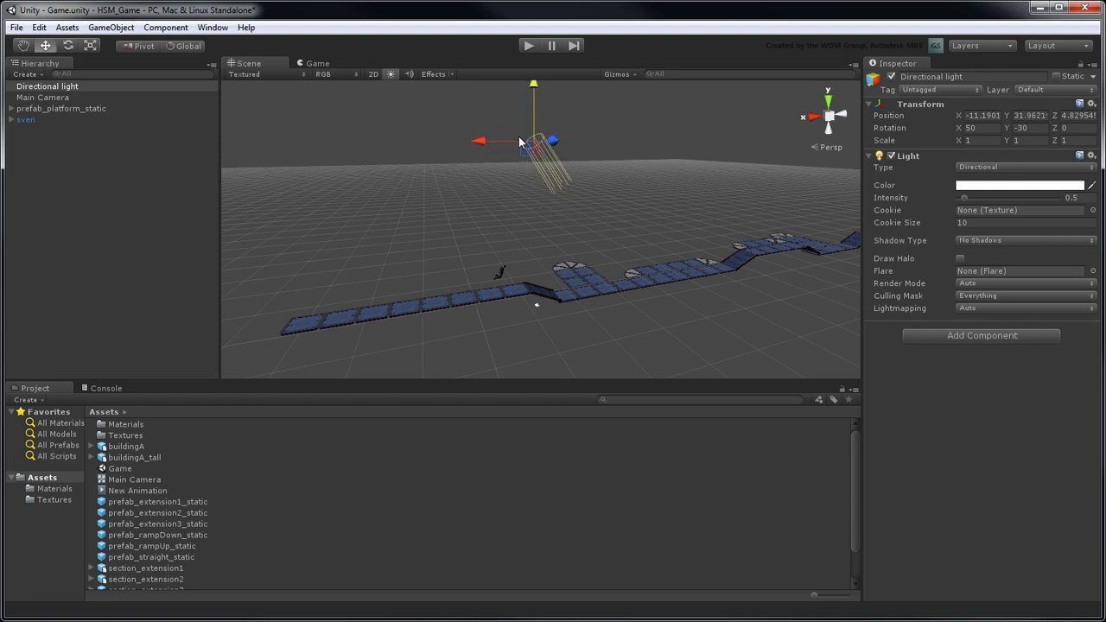
- Set the light's rotation to X 35 and Y 145
{"action": "left_click", "coordinate": [988, 128]}
{"action": "type", "text": "35"}
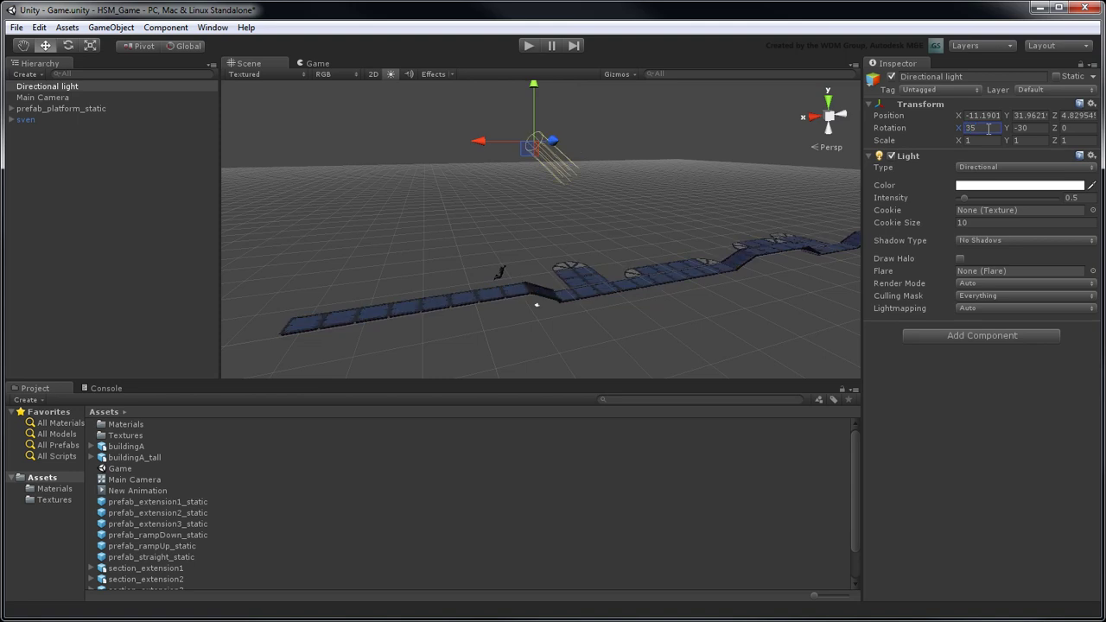
{"action": "left_click", "coordinate": [1016, 129]}
{"action": "type", "text": "3"}
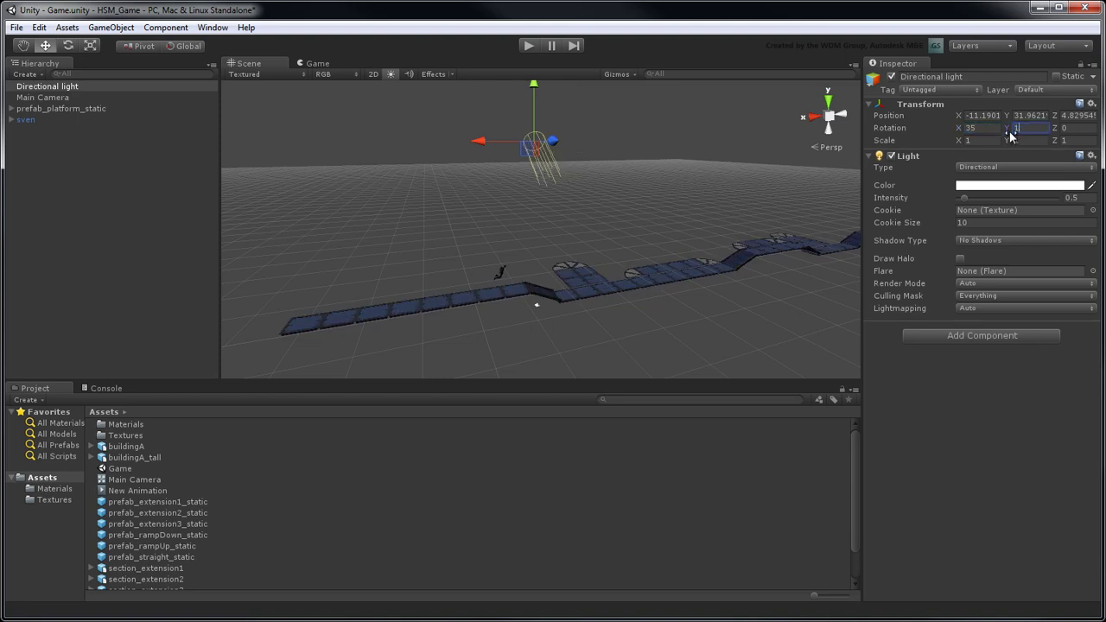
{"action": "type", "text": "45"}
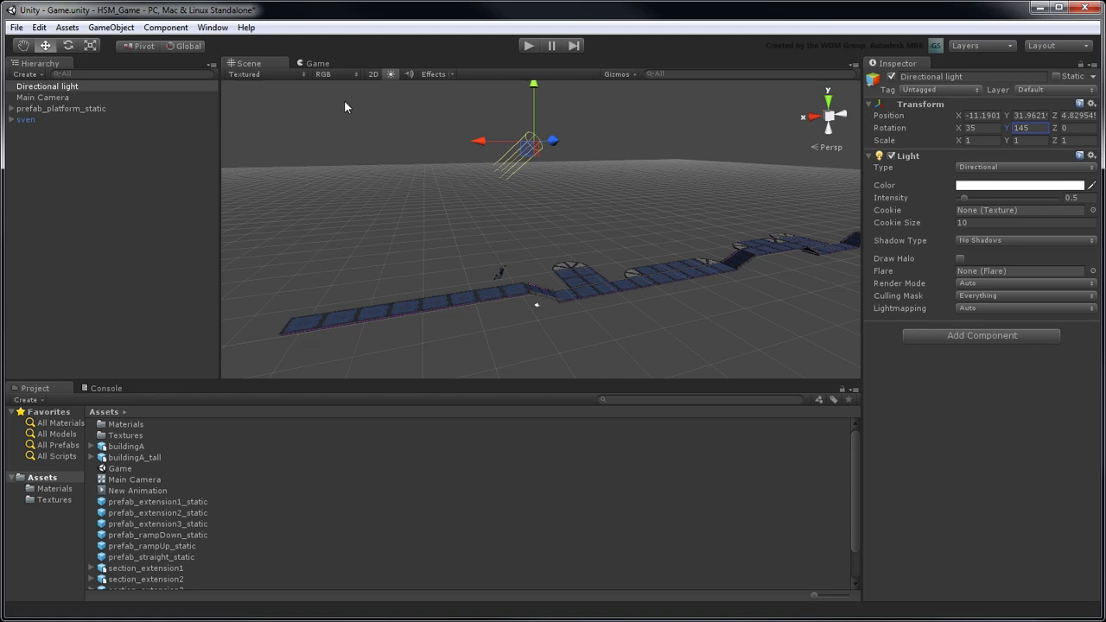
- Give the light intensity 0.85 with Hard Shadows, then adjust sven's Position Y to 5
{"action": "left_click", "coordinate": [316, 64]}
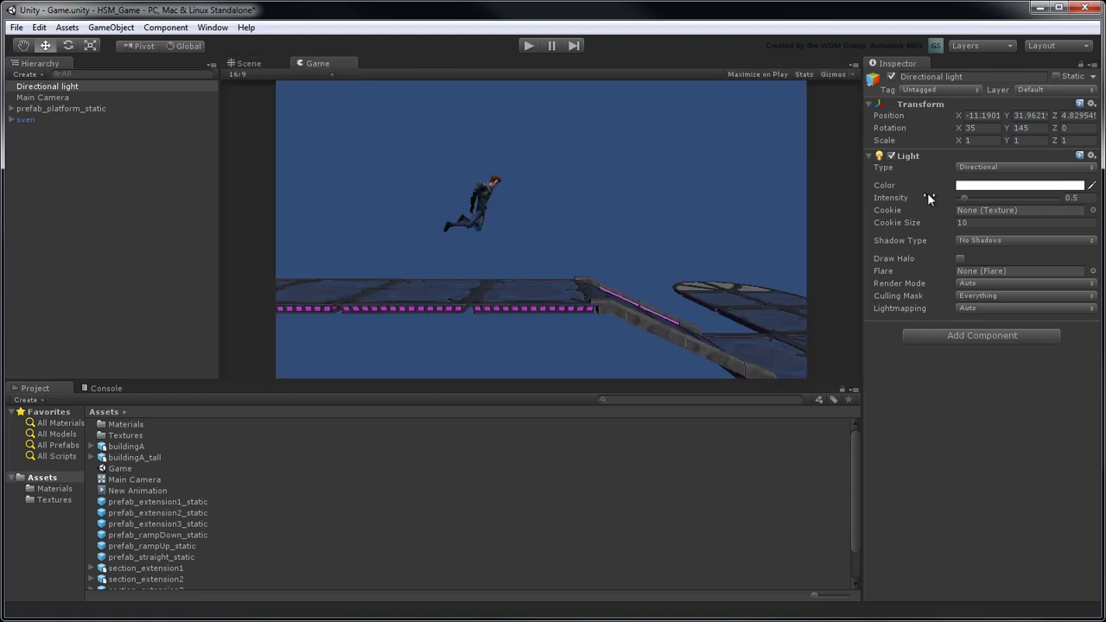
{"action": "mouse_move", "coordinate": [964, 199]}
{"action": "left_mouse_down"}
{"action": "mouse_move", "coordinate": [988, 203]}
{"action": "mouse_move", "coordinate": [973, 207]}
{"action": "left_mouse_up"}
{"action": "type", "text": "0.85"}
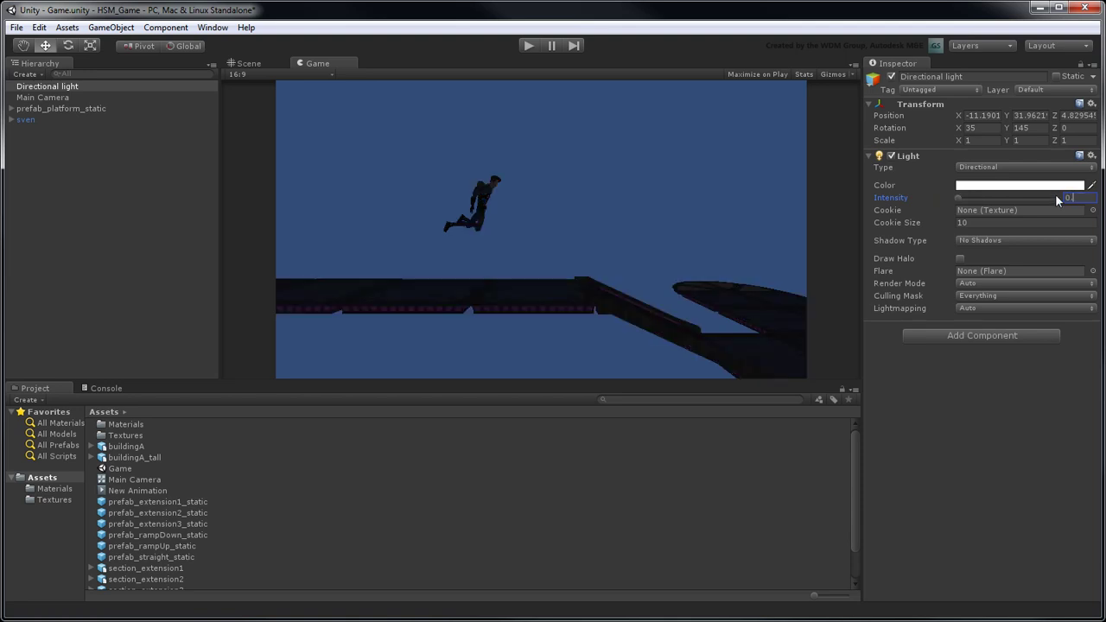
{"action": "left_click", "coordinate": [1065, 240]}
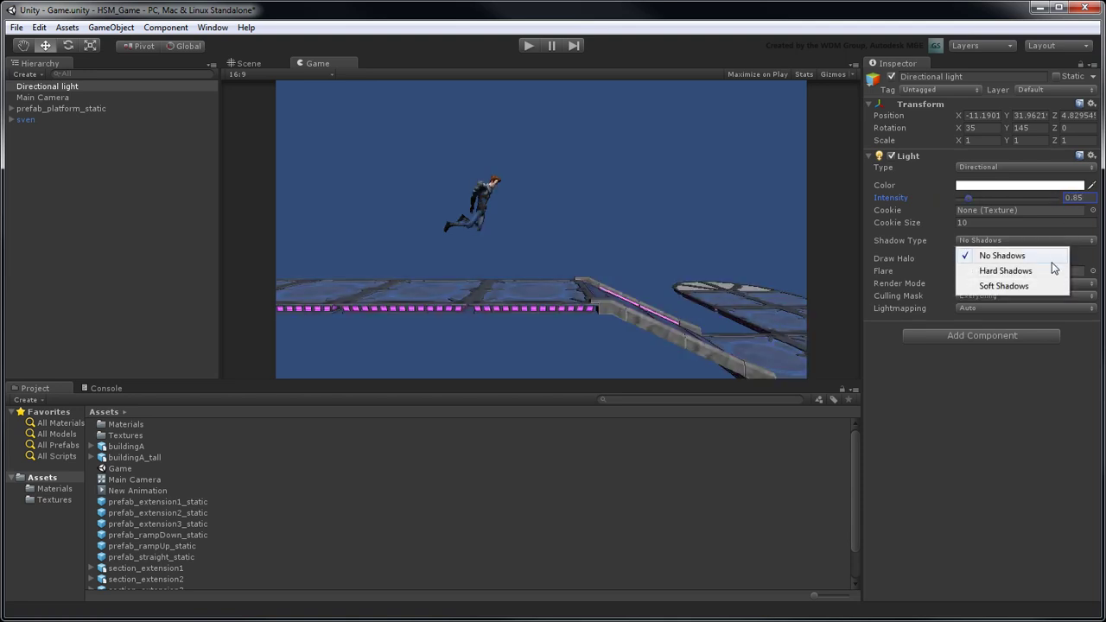
{"action": "left_click", "coordinate": [1052, 270]}
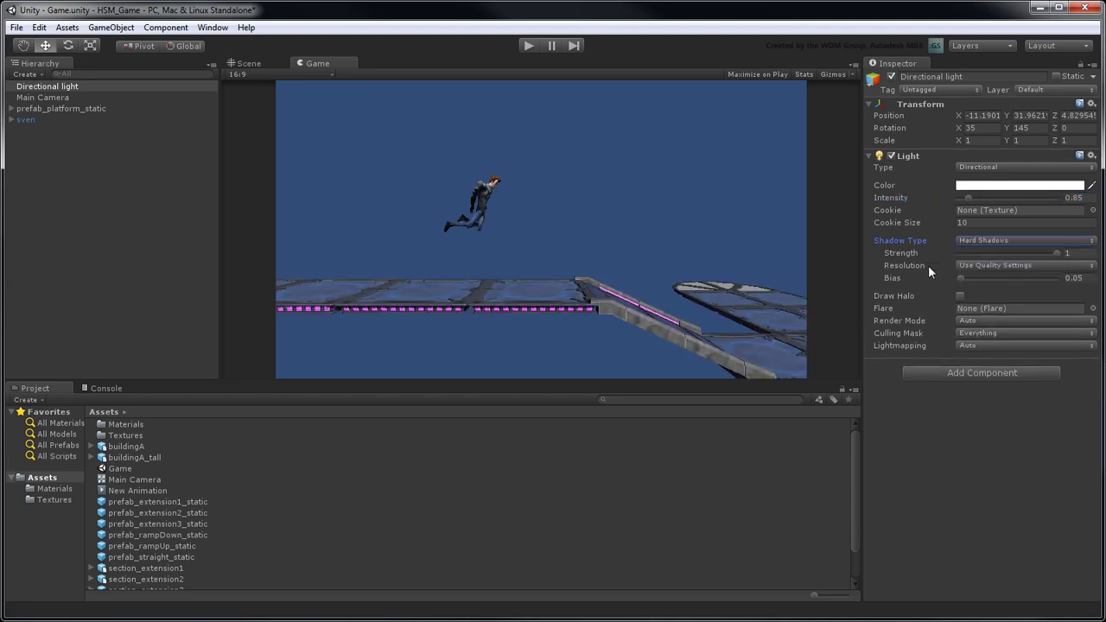
{"action": "left_click", "coordinate": [26, 119]}
{"action": "mouse_move", "coordinate": [1009, 130]}
{"action": "left_mouse_down"}
{"action": "mouse_move", "coordinate": [990, 138]}
{"action": "mouse_move", "coordinate": [1013, 130]}
{"action": "left_mouse_up"}
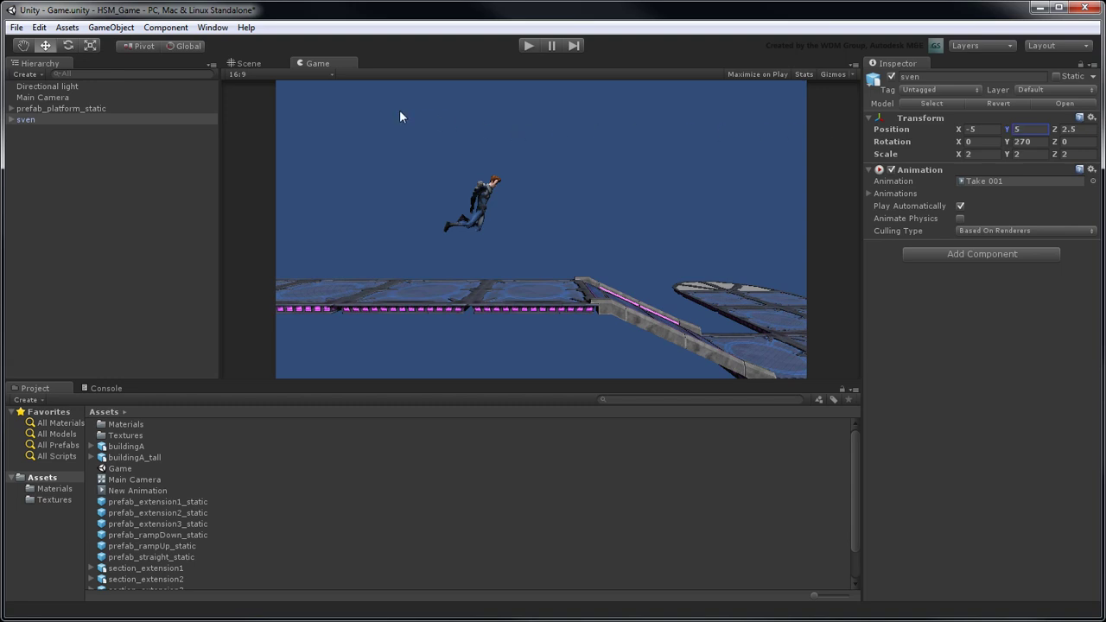
- Turn off Cast Shadows on the rampDown platform and apply it to its prefab
{"action": "left_click", "coordinate": [253, 63]}
{"action": "key", "text": "f"}
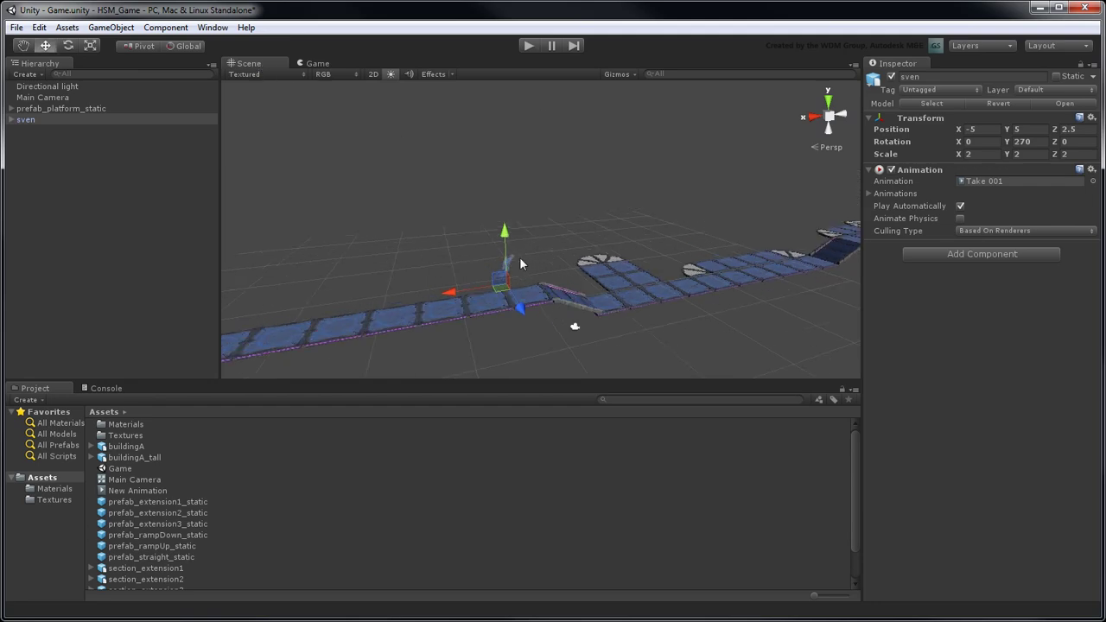
{"action": "left_click_drag", "start_coordinate": [520, 257], "coordinate": [533, 279], "text": "alt"}
{"action": "left_click", "coordinate": [539, 292]}
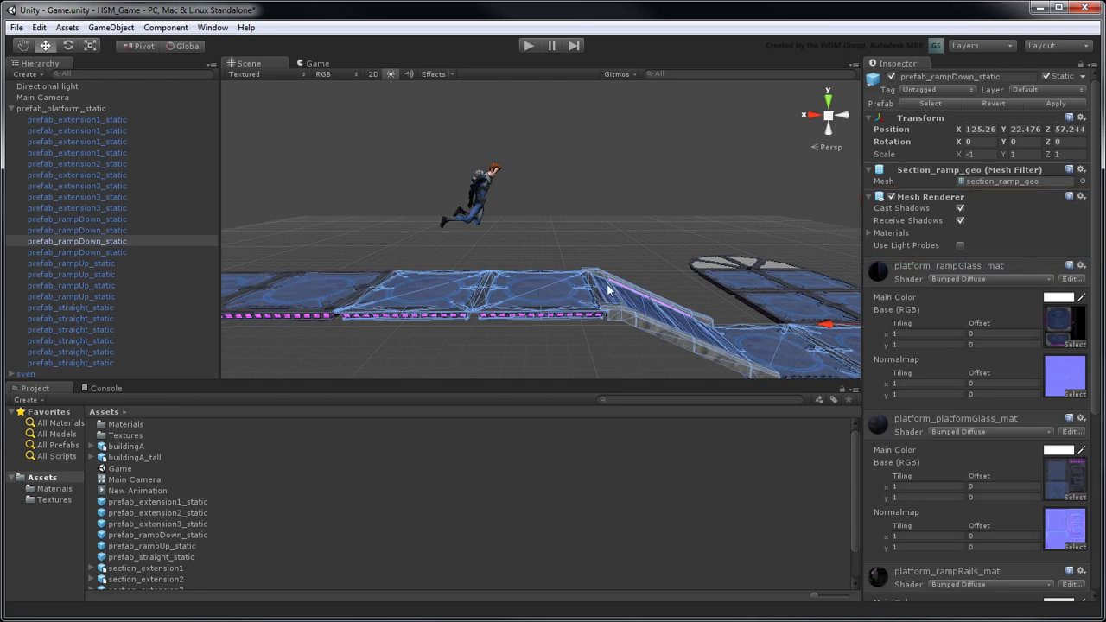
{"action": "left_click", "coordinate": [960, 209]}
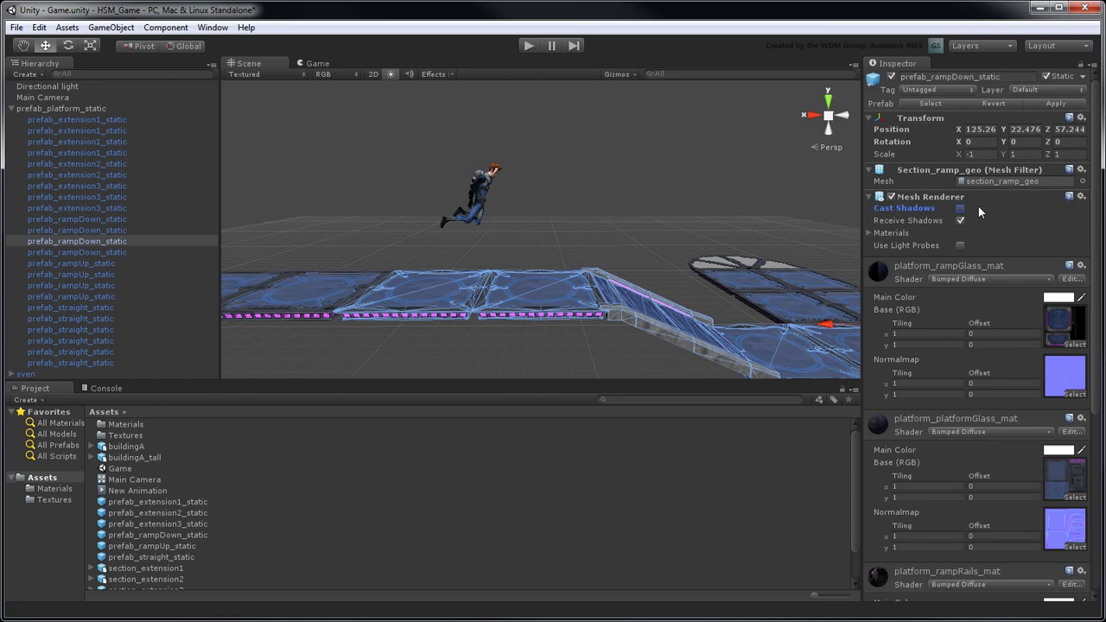
{"action": "left_click", "coordinate": [1052, 104]}
- Turn off Cast Shadows on the straight platform and apply it to its prefab
{"action": "left_click", "coordinate": [315, 307]}
{"action": "left_click", "coordinate": [960, 209]}
{"action": "left_click", "coordinate": [1060, 104]}
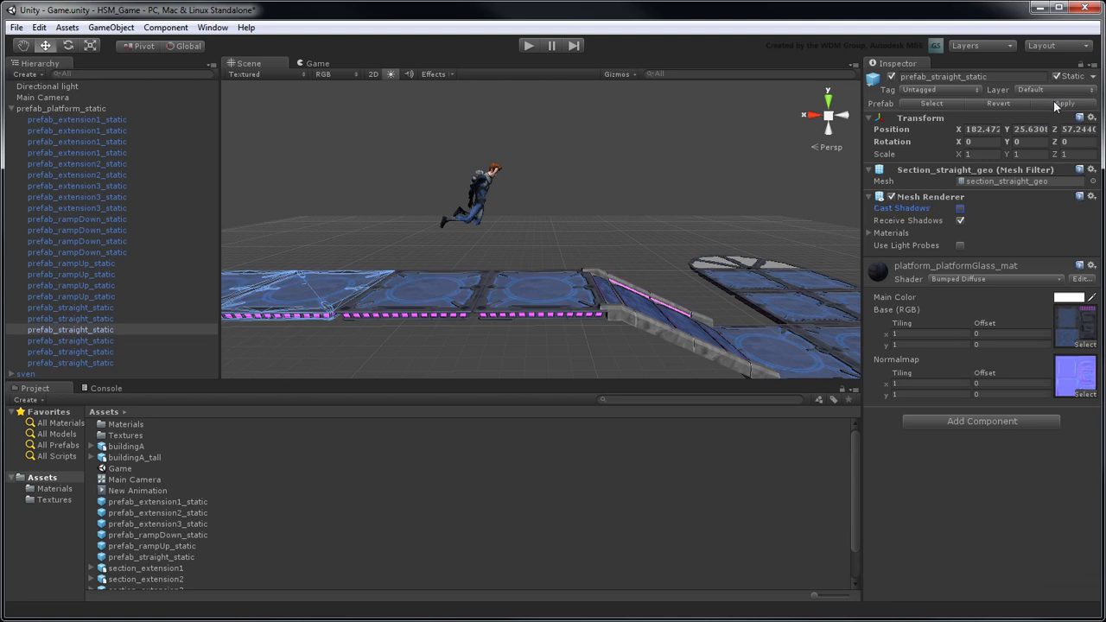
- Turn off Cast Shadows on prefab_extension2_static and collapse the platform group
{"action": "left_click", "coordinate": [794, 278]}
{"action": "left_click", "coordinate": [792, 251]}
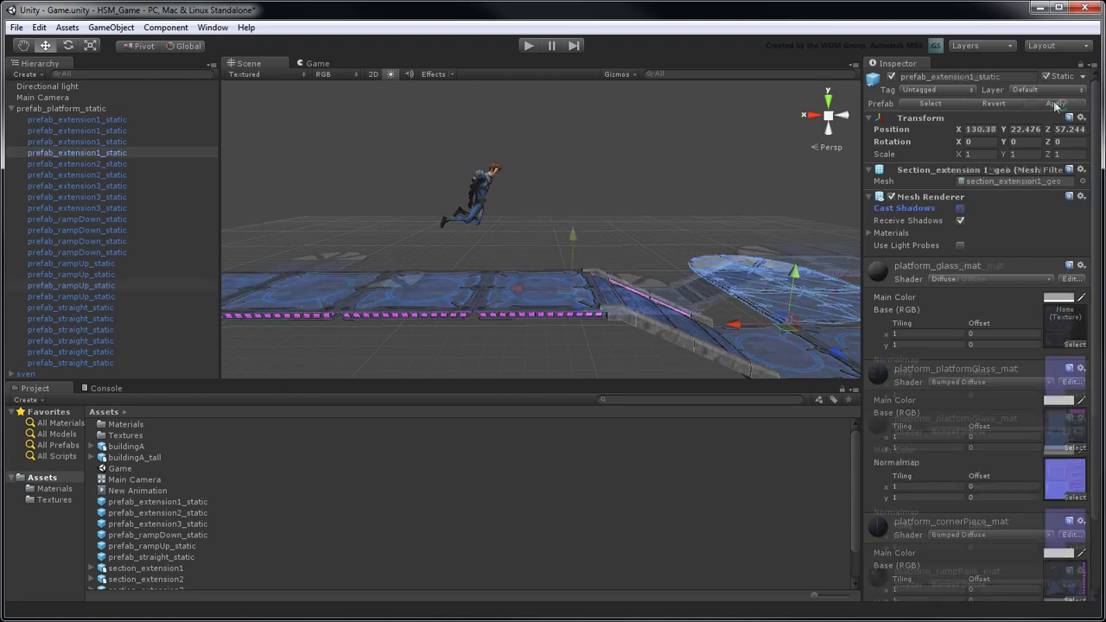
{"action": "scroll", "coordinate": [792, 249], "scroll_direction": "down", "scroll_amount": 3}
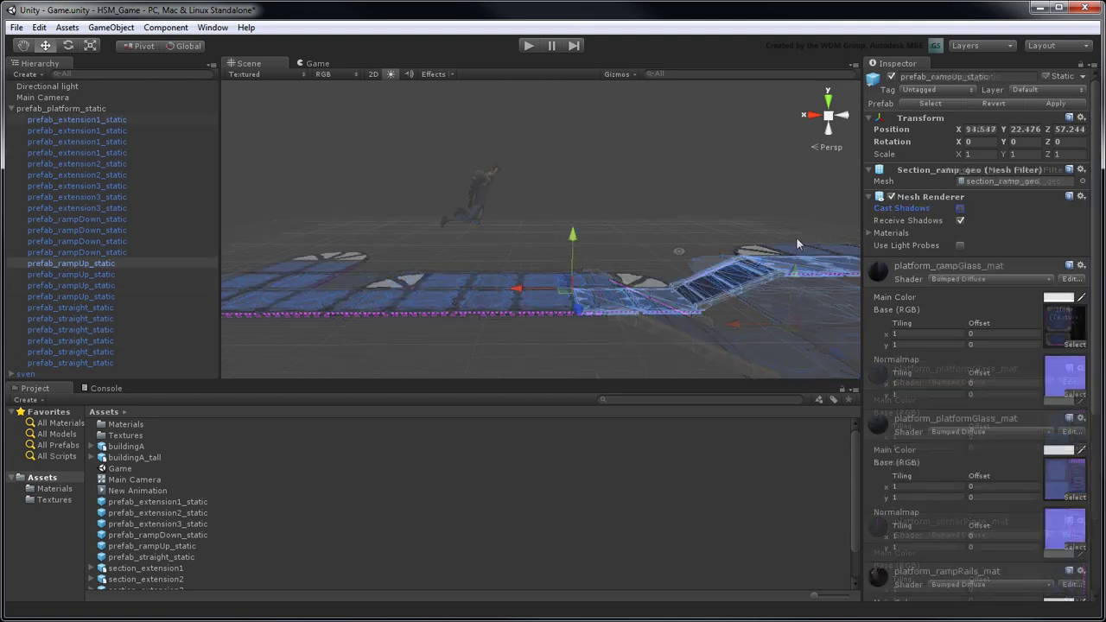
{"action": "left_click", "coordinate": [961, 209]}
{"action": "scroll", "coordinate": [626, 141], "scroll_direction": "down", "scroll_amount": 1}
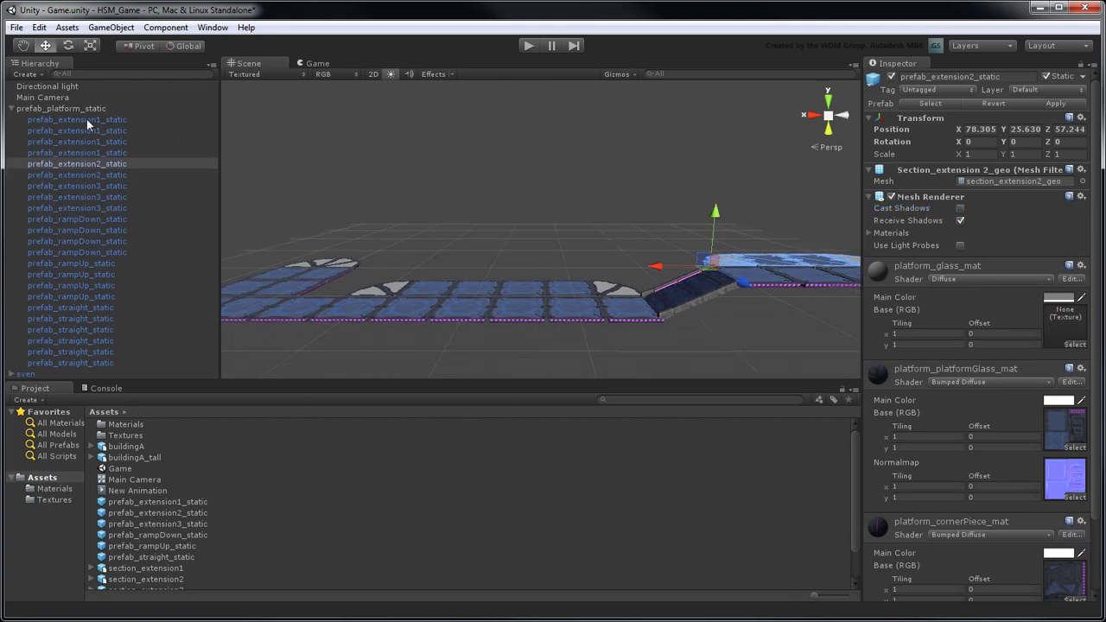
{"action": "left_click", "coordinate": [11, 109]}
- Switch off Cast Shadows on sven_jetpack_geo, then reselect sven_body_geo
{"action": "left_click", "coordinate": [26, 119]}
{"action": "key", "text": "f"}
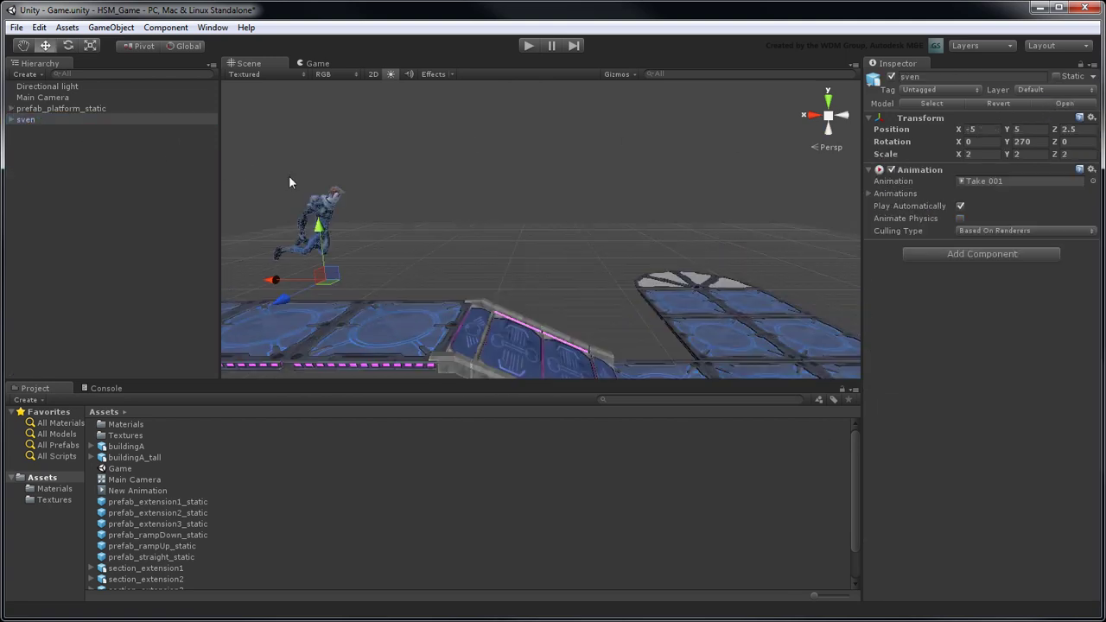
{"action": "left_click_drag", "start_coordinate": [599, 230], "coordinate": [605, 200], "text": "alt"}
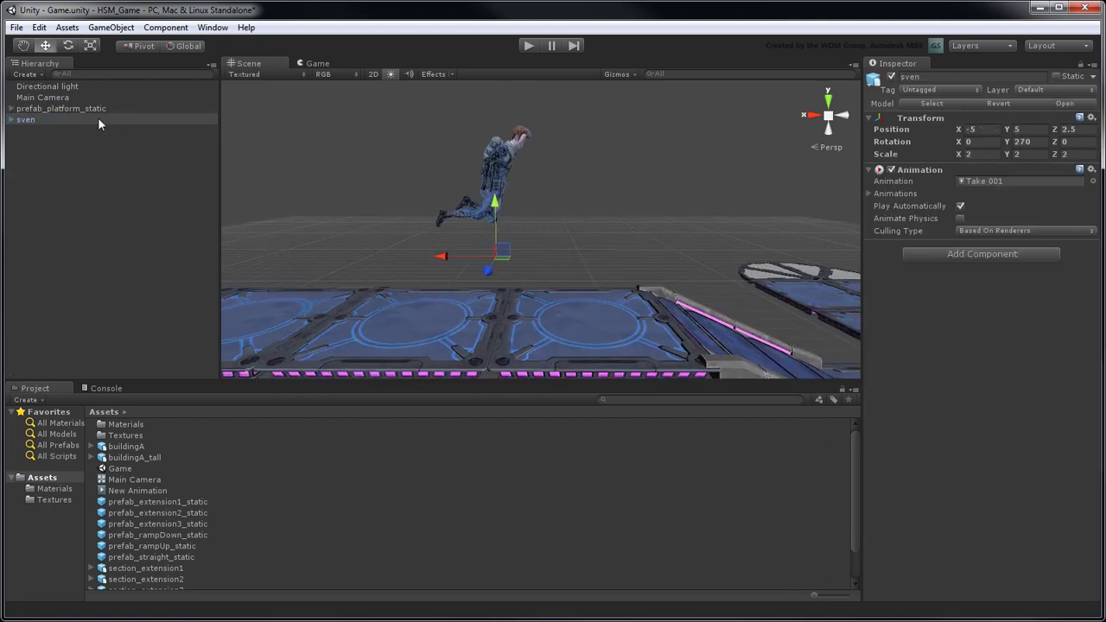
{"action": "left_click", "coordinate": [10, 119]}
{"action": "left_click", "coordinate": [23, 141]}
{"action": "left_click", "coordinate": [51, 152]}
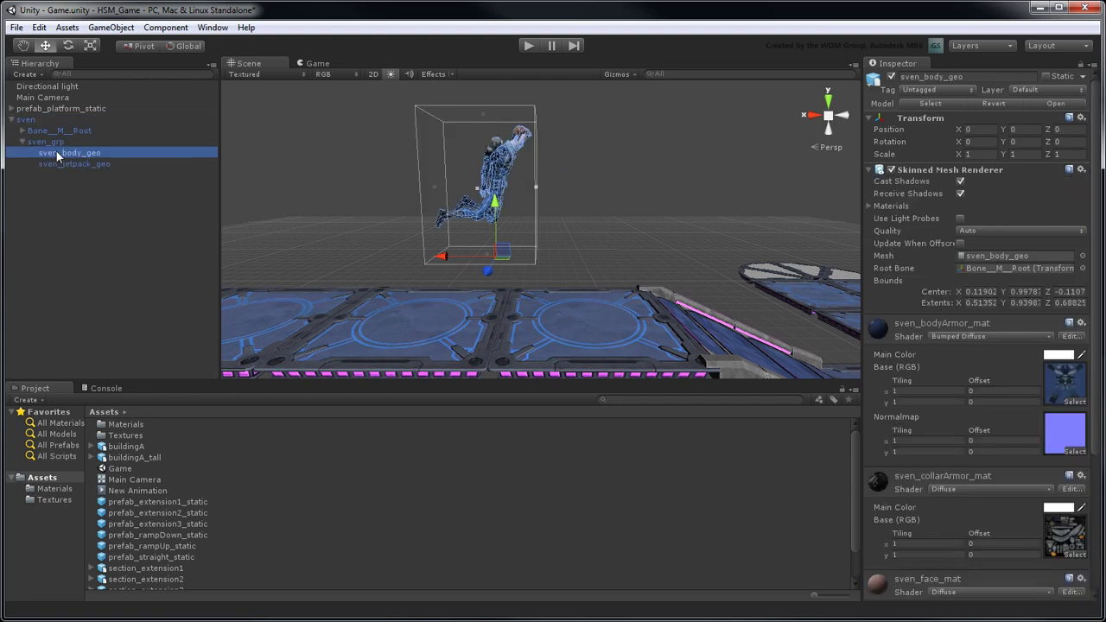
{"action": "left_click", "coordinate": [60, 167]}
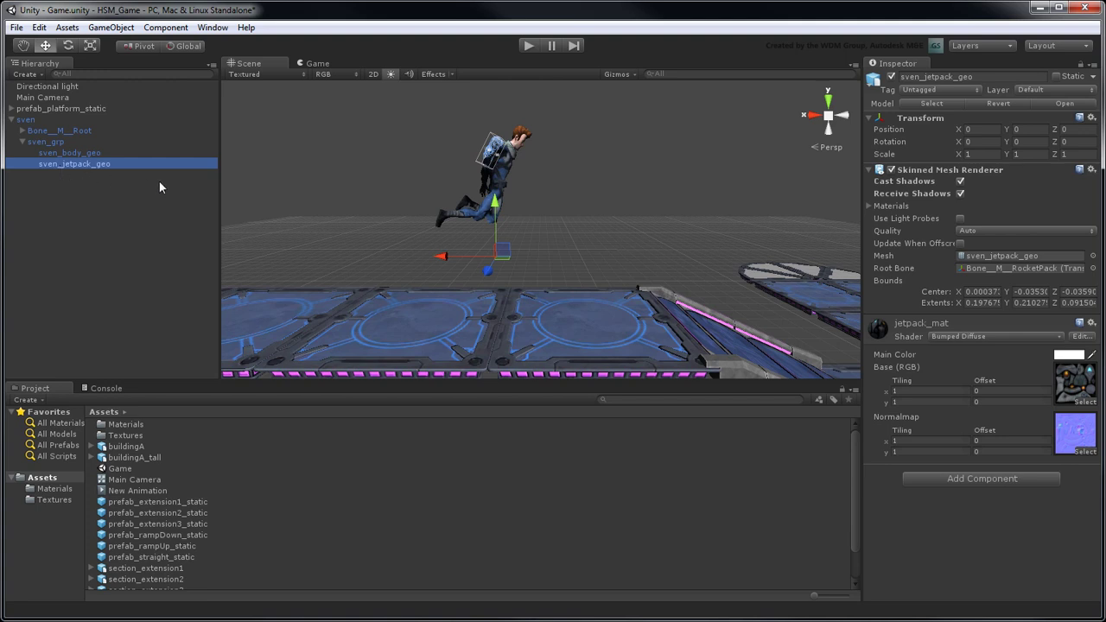
{"action": "left_click", "coordinate": [960, 182]}
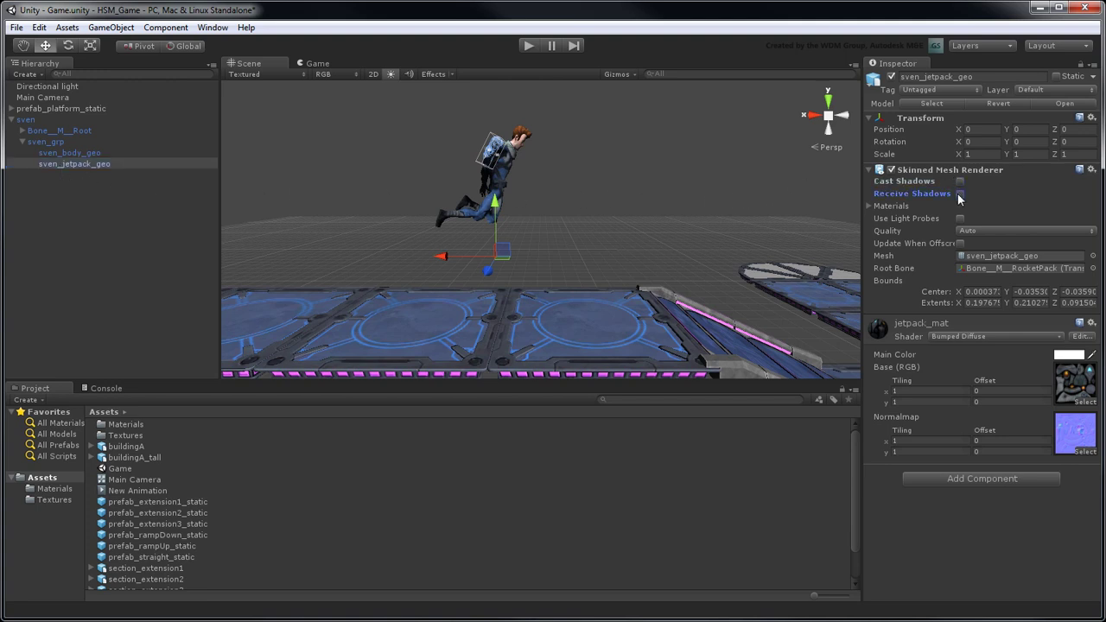
{"action": "left_click", "coordinate": [69, 153]}
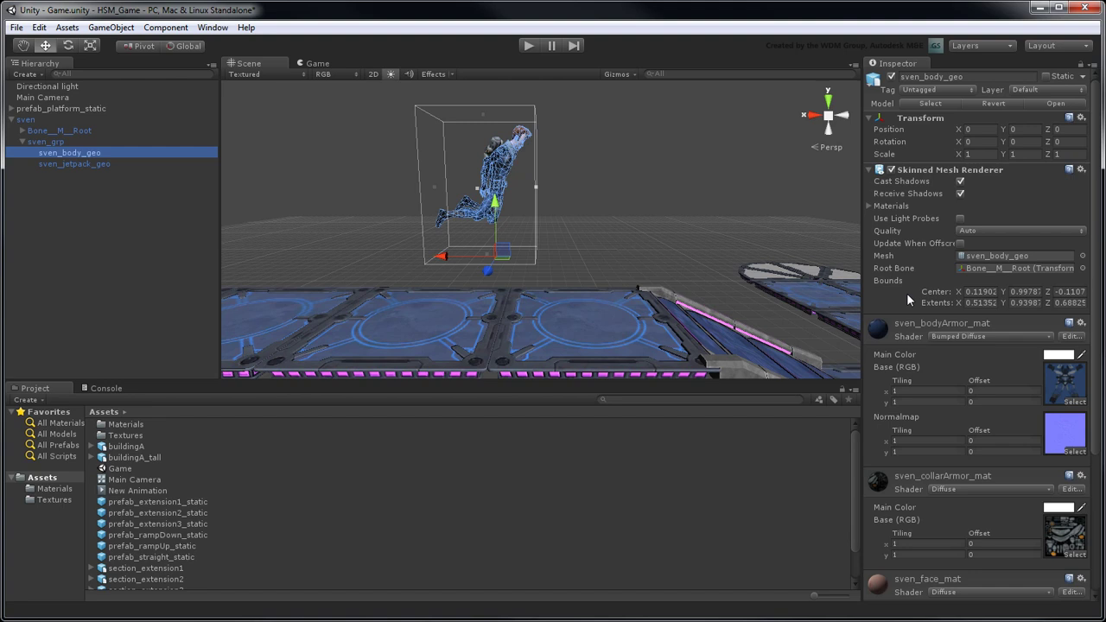
- Set collarArmor to Mobile/Diffuse and bodyArmor to Mobile/Bumped Specular with higher shininess
{"action": "left_click", "coordinate": [907, 293]}
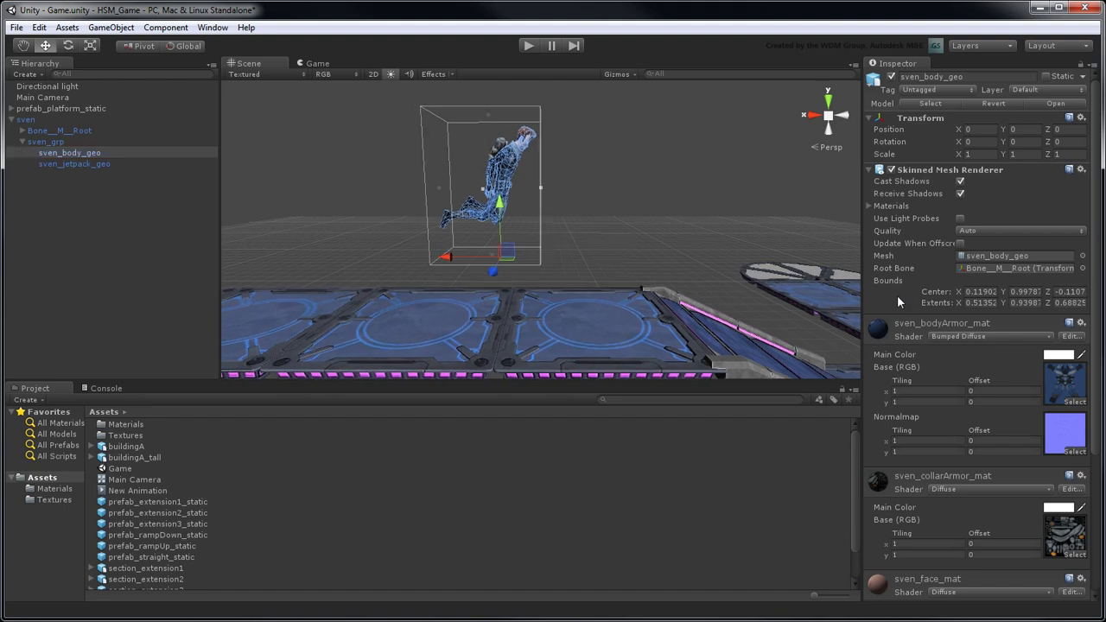
{"action": "left_click", "coordinate": [995, 489]}
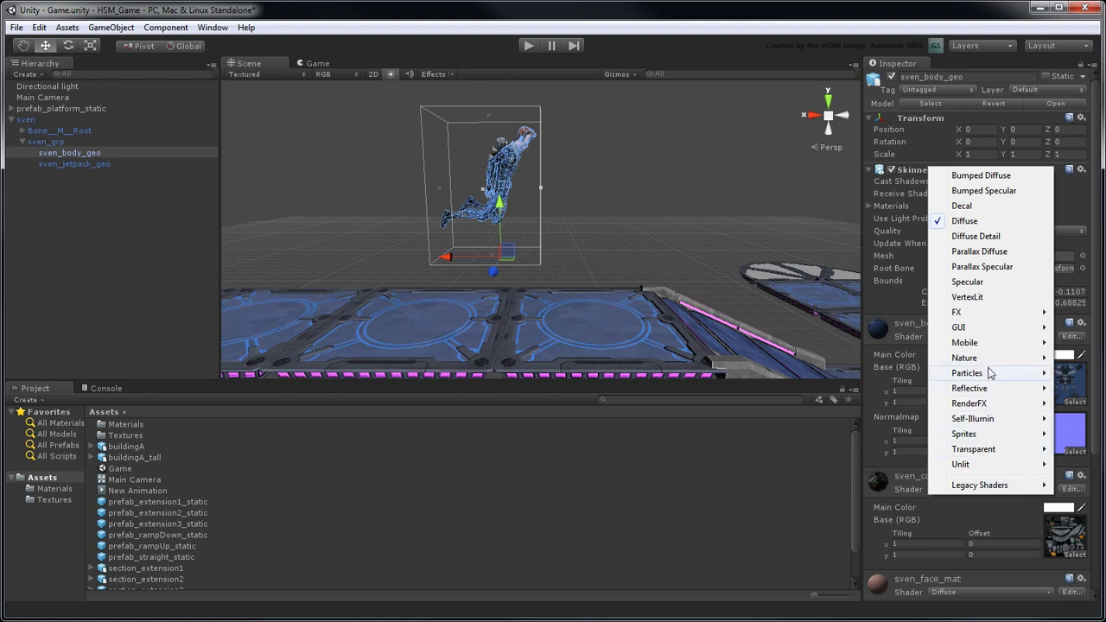
{"action": "mouse_move", "coordinate": [977, 346]}
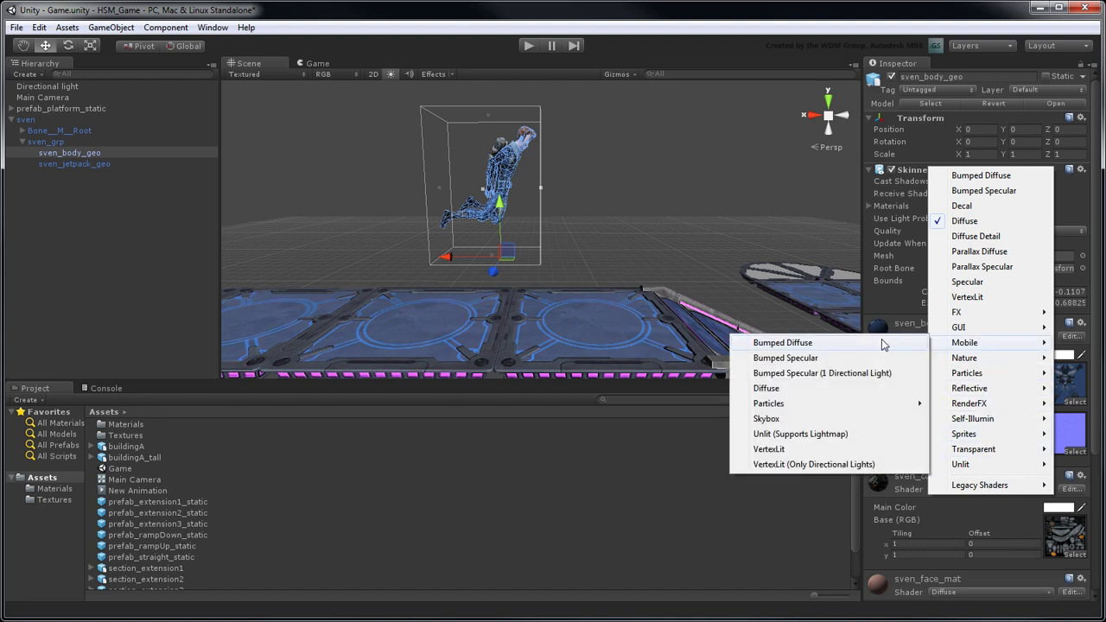
{"action": "left_click", "coordinate": [868, 391]}
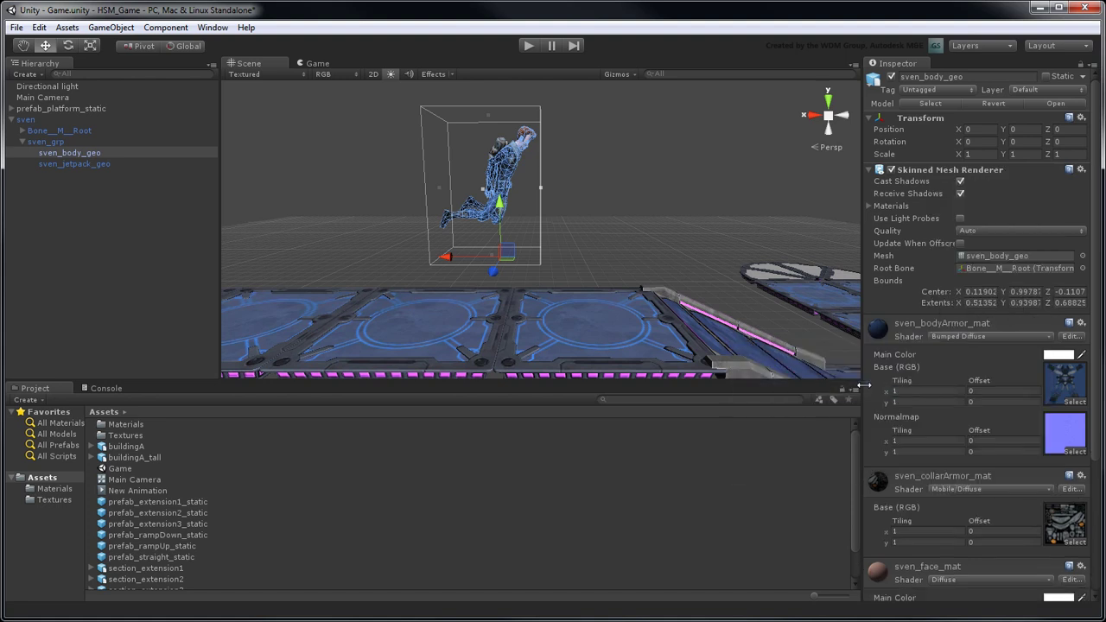
{"action": "left_click", "coordinate": [1014, 338]}
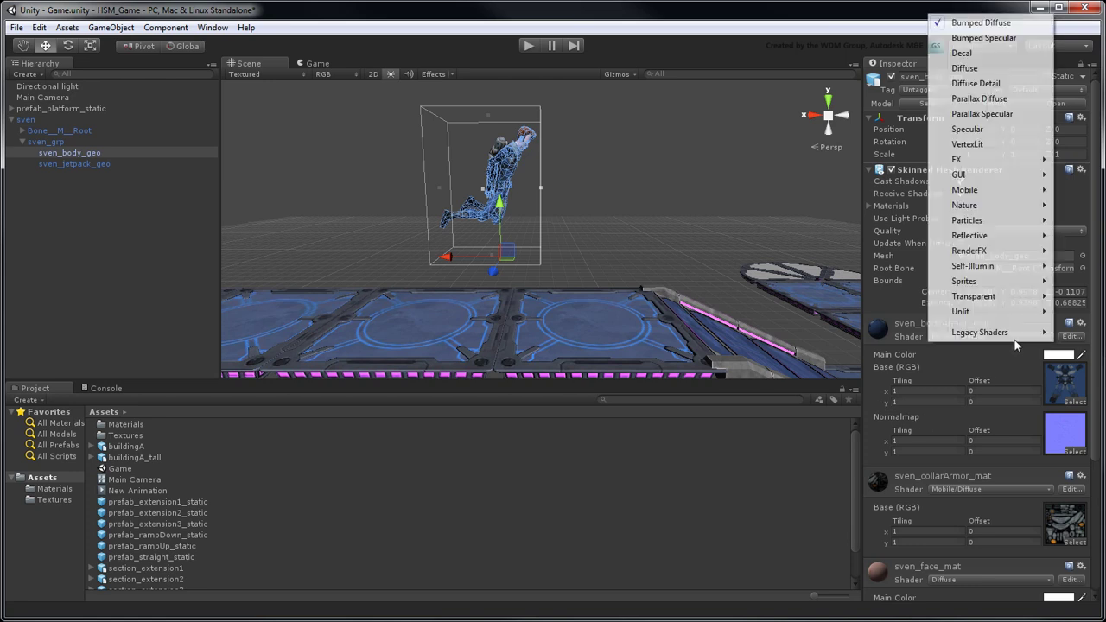
{"action": "mouse_move", "coordinate": [1003, 192]}
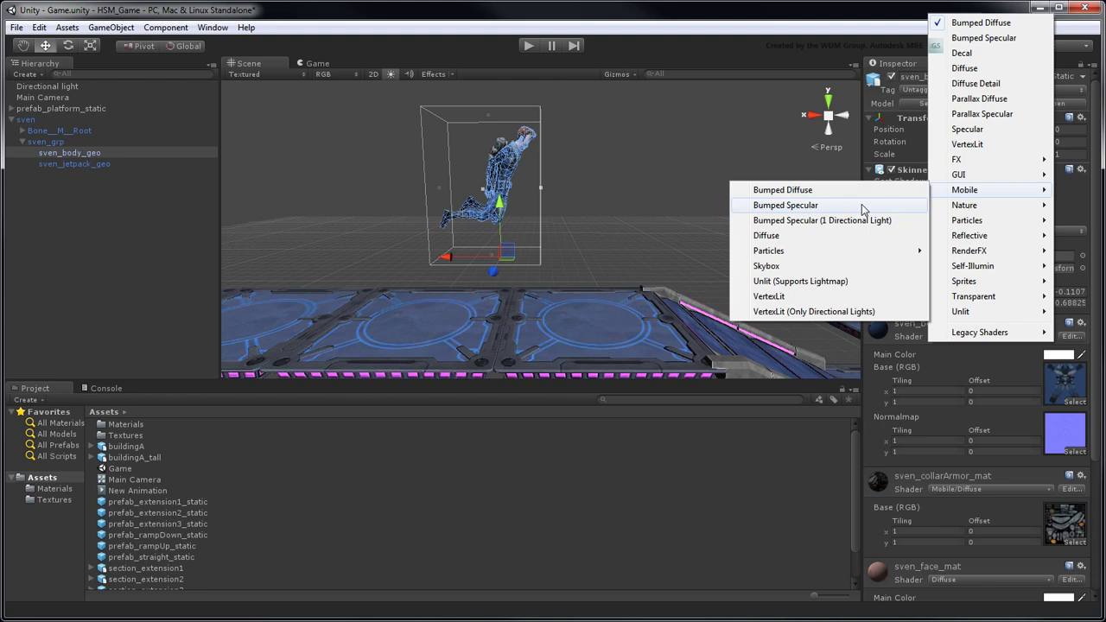
{"action": "left_click", "coordinate": [863, 206]}
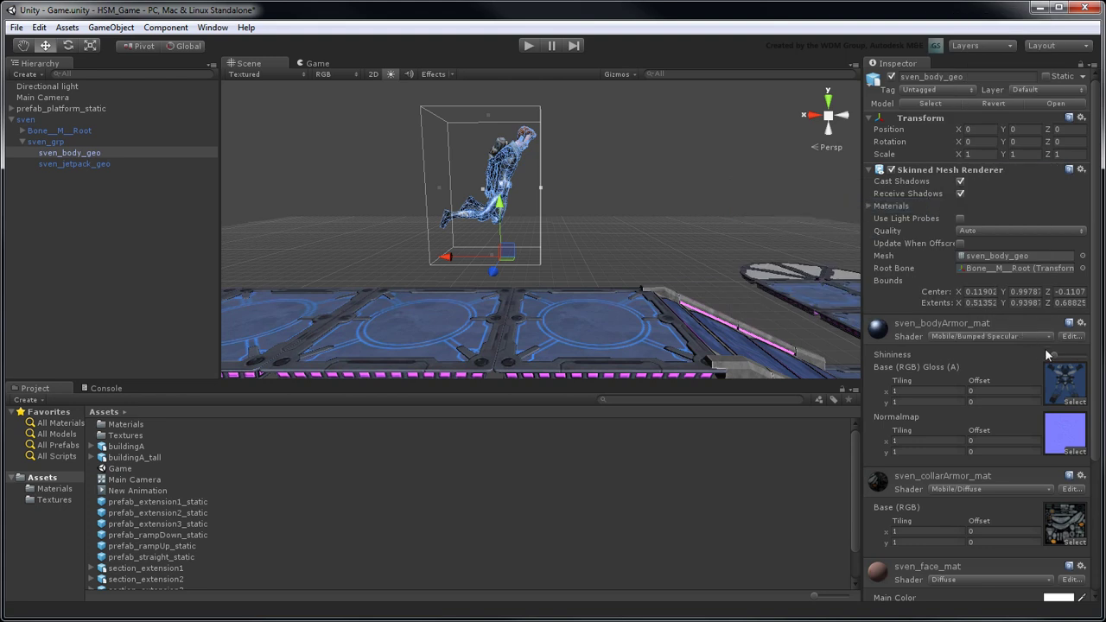
{"action": "mouse_move", "coordinate": [1054, 356]}
{"action": "left_mouse_down"}
{"action": "mouse_move", "coordinate": [1070, 363]}
{"action": "mouse_move", "coordinate": [1061, 366]}
{"action": "left_mouse_up"}
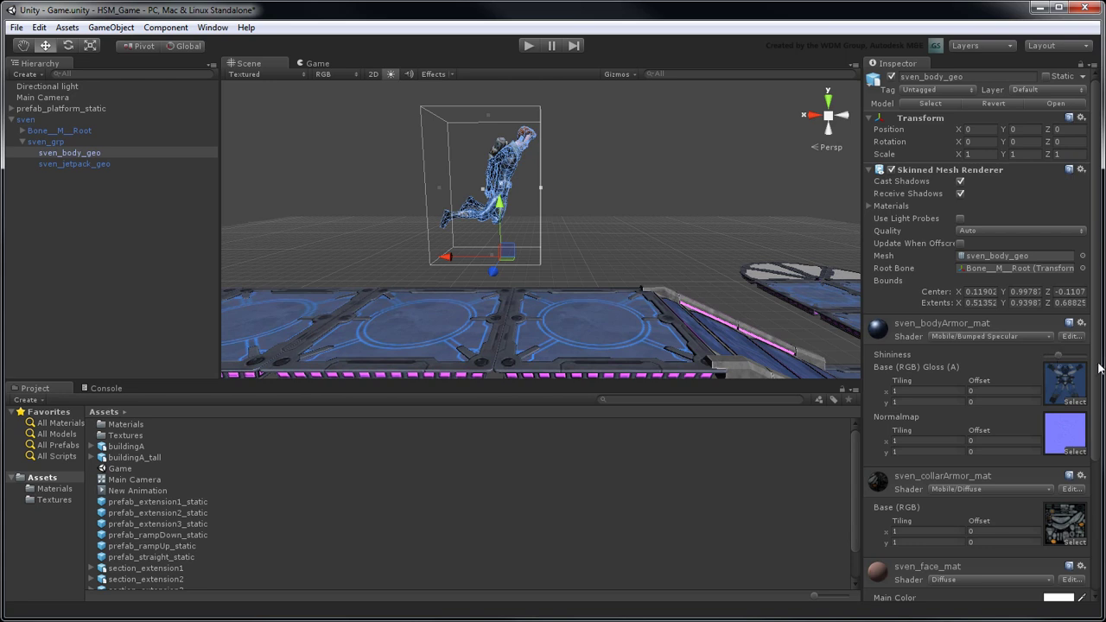
- Set the face and hair materials to the Mobile/Diffuse shader
{"action": "scroll", "coordinate": [1055, 380], "scroll_direction": "down", "scroll_amount": 5}
{"action": "left_click", "coordinate": [1029, 394]}
{"action": "mouse_move", "coordinate": [995, 248]}
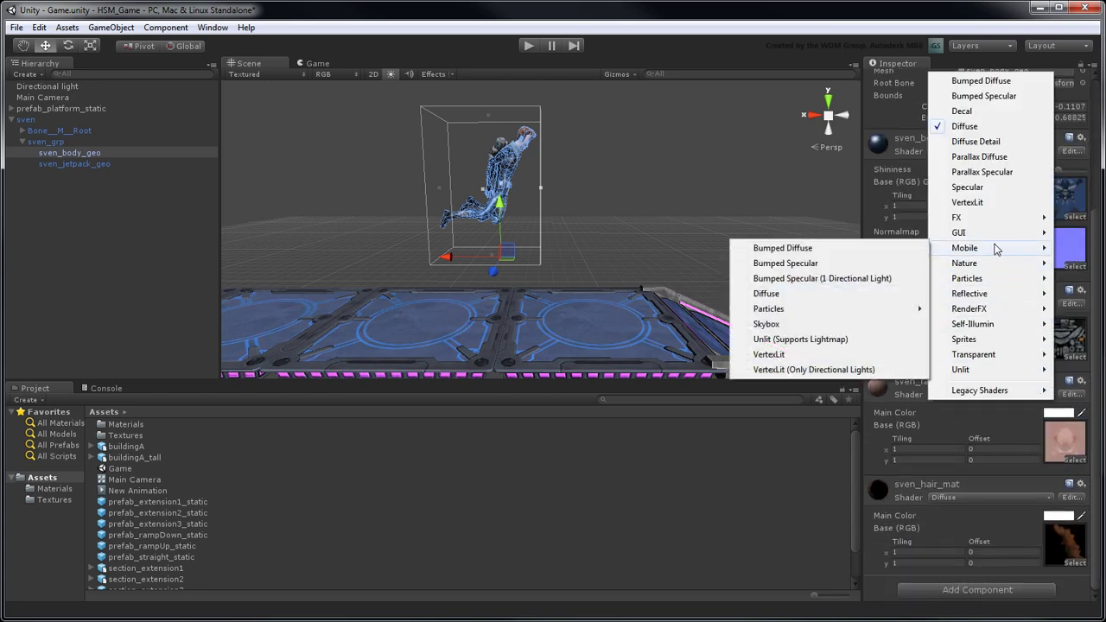
{"action": "left_click", "coordinate": [771, 298]}
{"action": "left_click", "coordinate": [1005, 498]}
{"action": "mouse_move", "coordinate": [995, 351]}
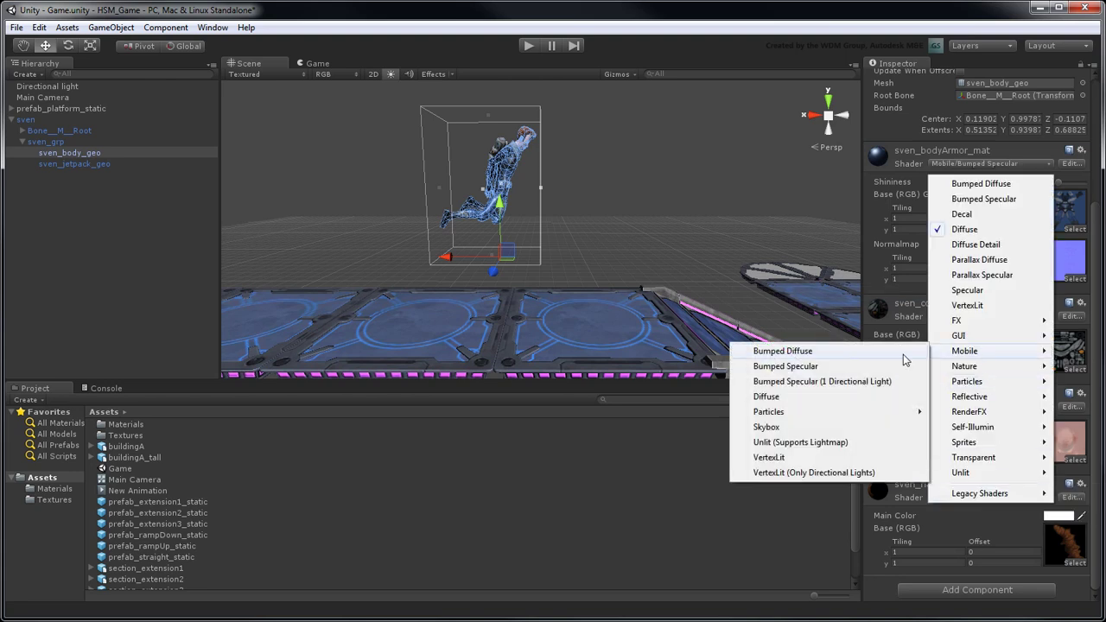
{"action": "left_click", "coordinate": [802, 397]}
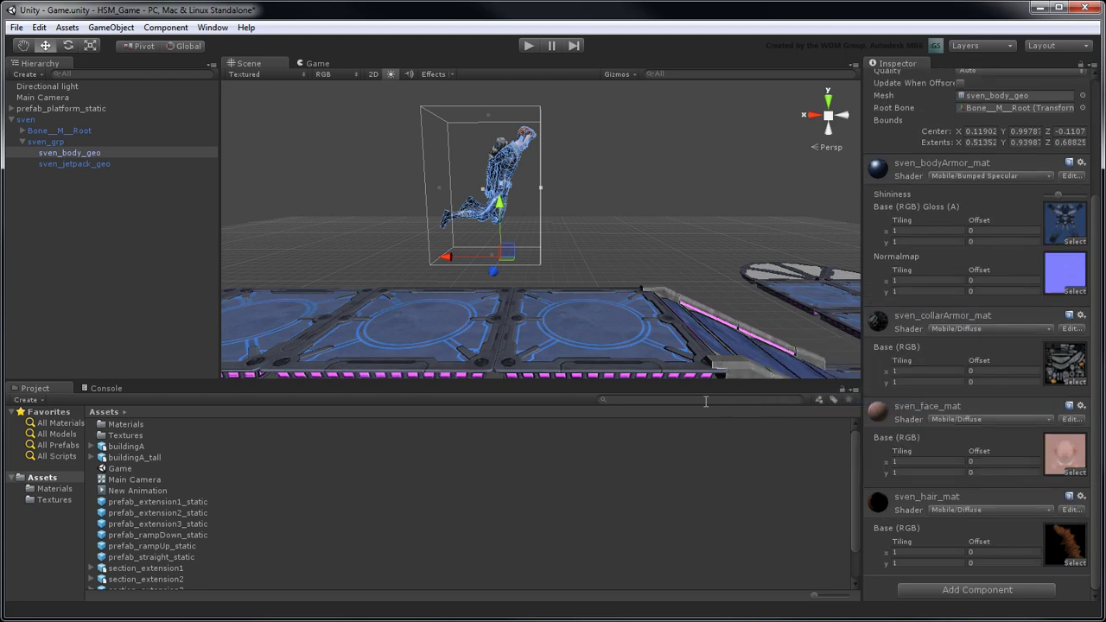
- Filter the Materials folder by '_mat' and select six materials, excluding platform_glass_mat
{"action": "double_click", "coordinate": [128, 424]}
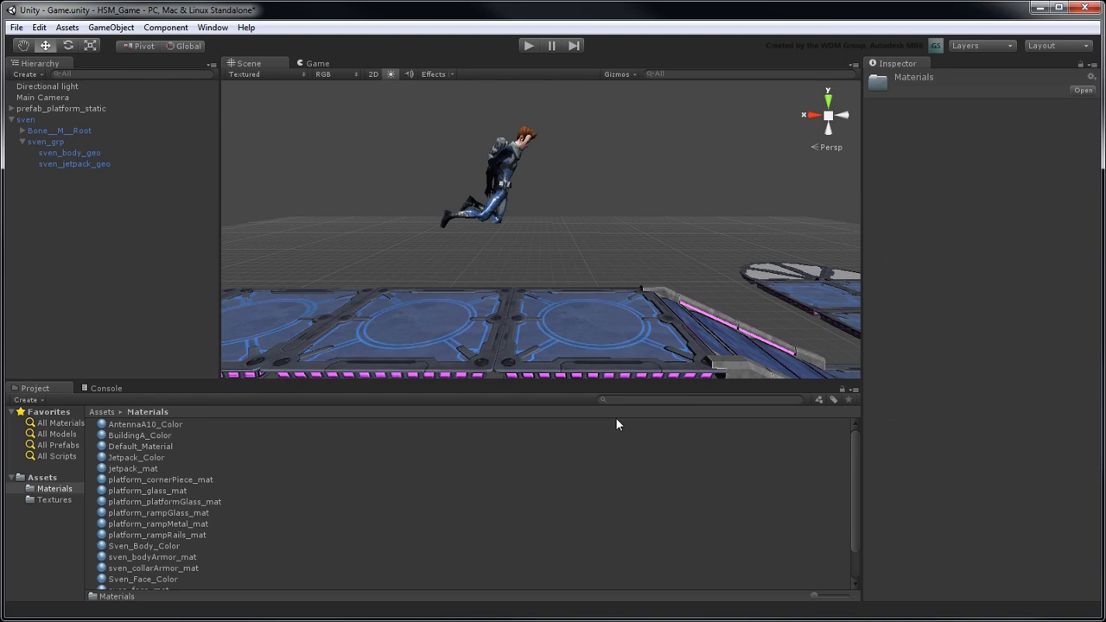
{"action": "type", "text": "_mat"}
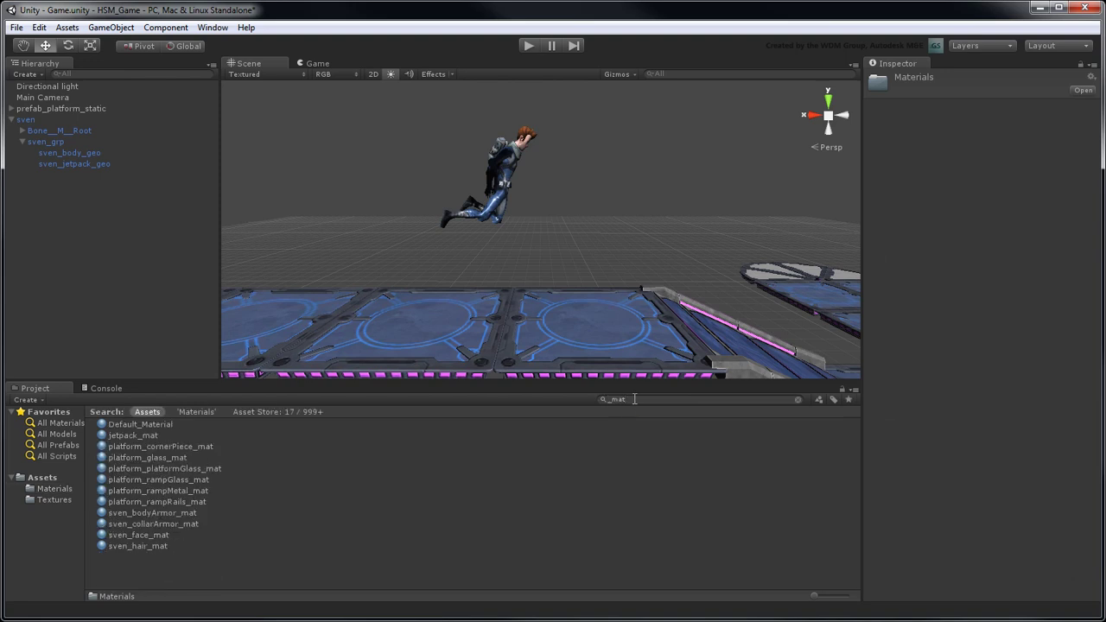
{"action": "left_click_drag", "start_coordinate": [156, 447], "coordinate": [165, 505]}
{"action": "left_click", "coordinate": [175, 458], "text": "ctrl"}
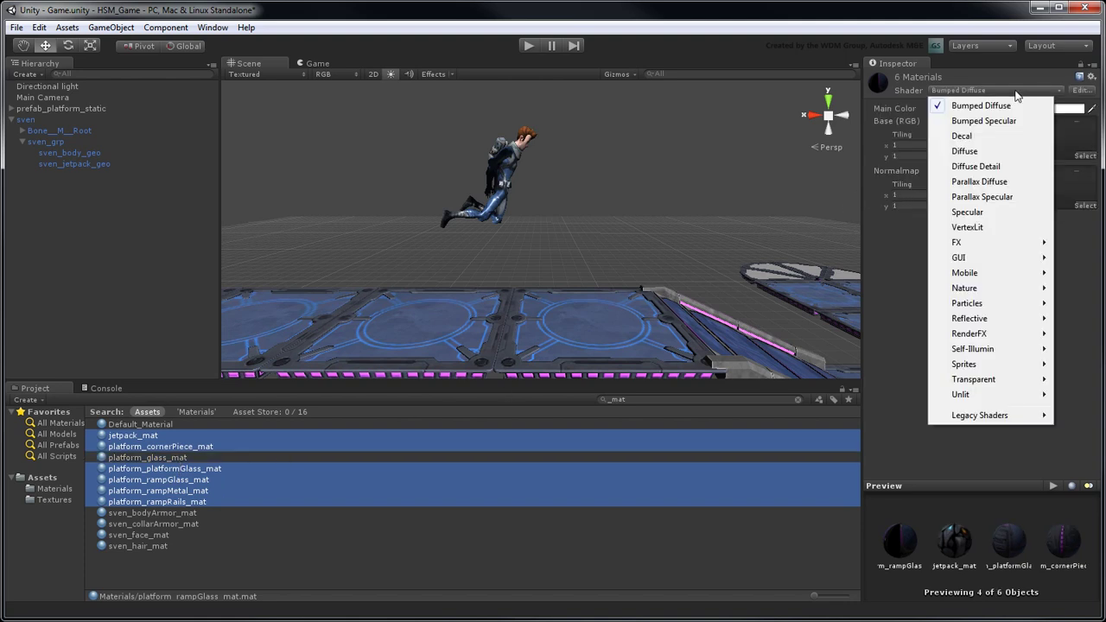
- Switch the six materials to Mobile/Bumped Specular and tune their shininess
{"action": "mouse_move", "coordinate": [1003, 272]}
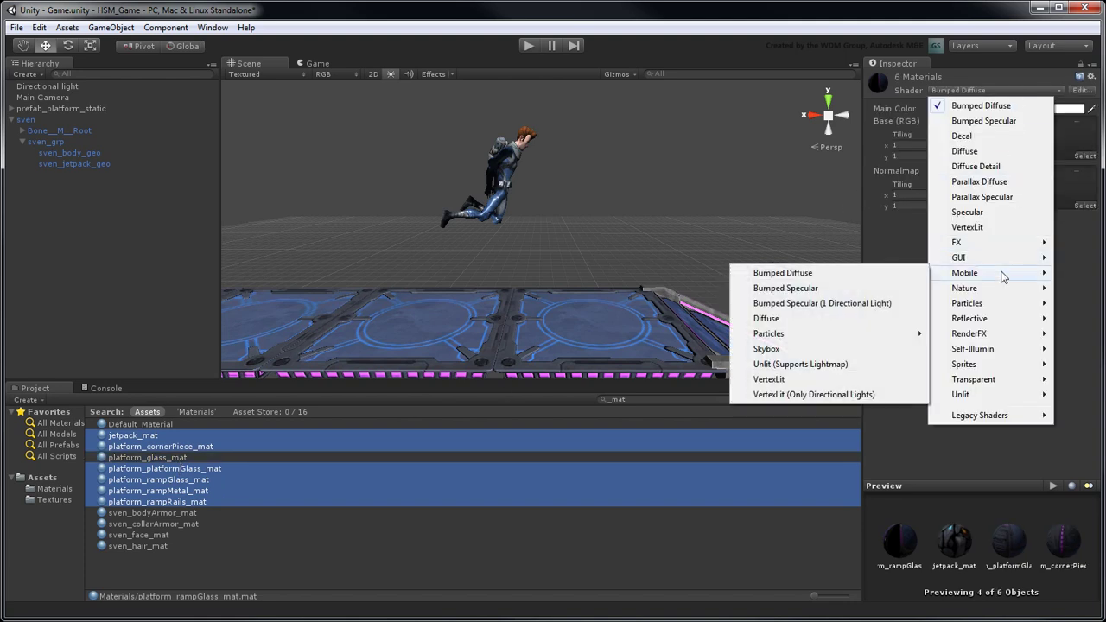
{"action": "left_click", "coordinate": [826, 290]}
{"action": "mouse_move", "coordinate": [1066, 114]}
{"action": "left_mouse_down"}
{"action": "mouse_move", "coordinate": [1096, 117]}
{"action": "mouse_move", "coordinate": [1081, 122]}
{"action": "left_mouse_up"}
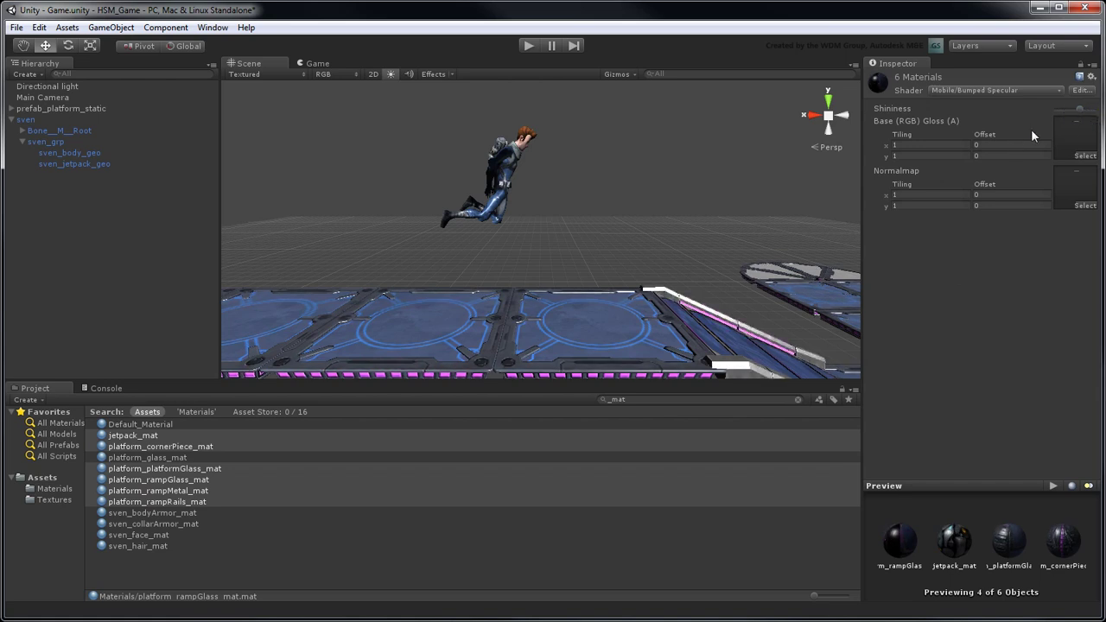
{"action": "left_click_drag", "start_coordinate": [669, 205], "coordinate": [489, 211], "text": "alt"}
{"action": "left_click_drag", "start_coordinate": [575, 179], "coordinate": [577, 222], "text": "alt"}
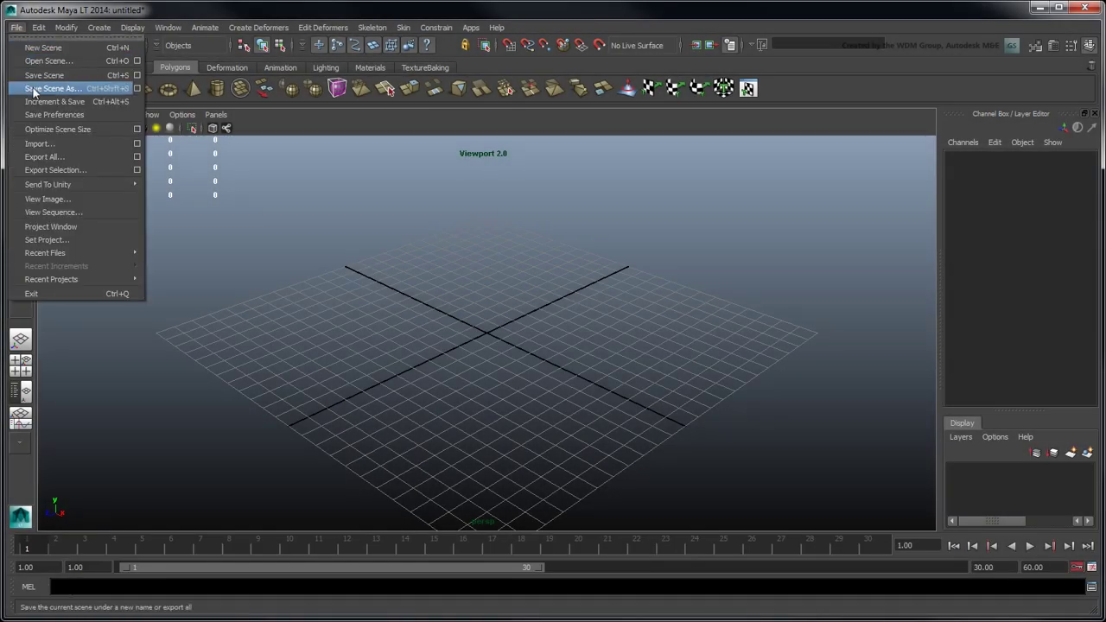
- Set HSM_Game_Source as the current Maya LT project
{"action": "left_click", "coordinate": [71, 240]}
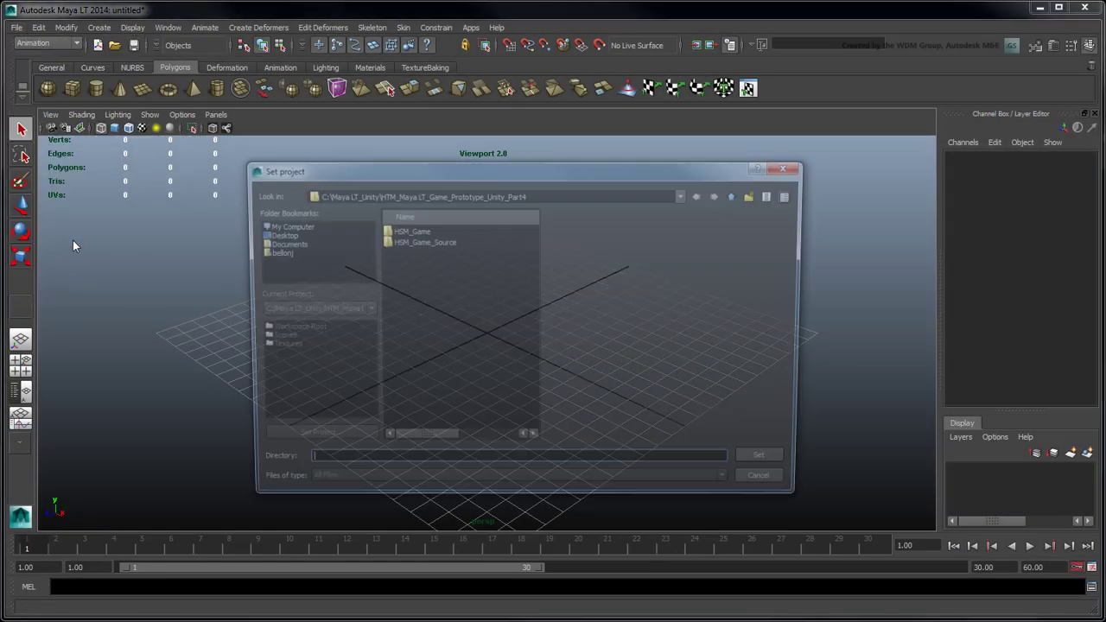
{"action": "left_click", "coordinate": [446, 241]}
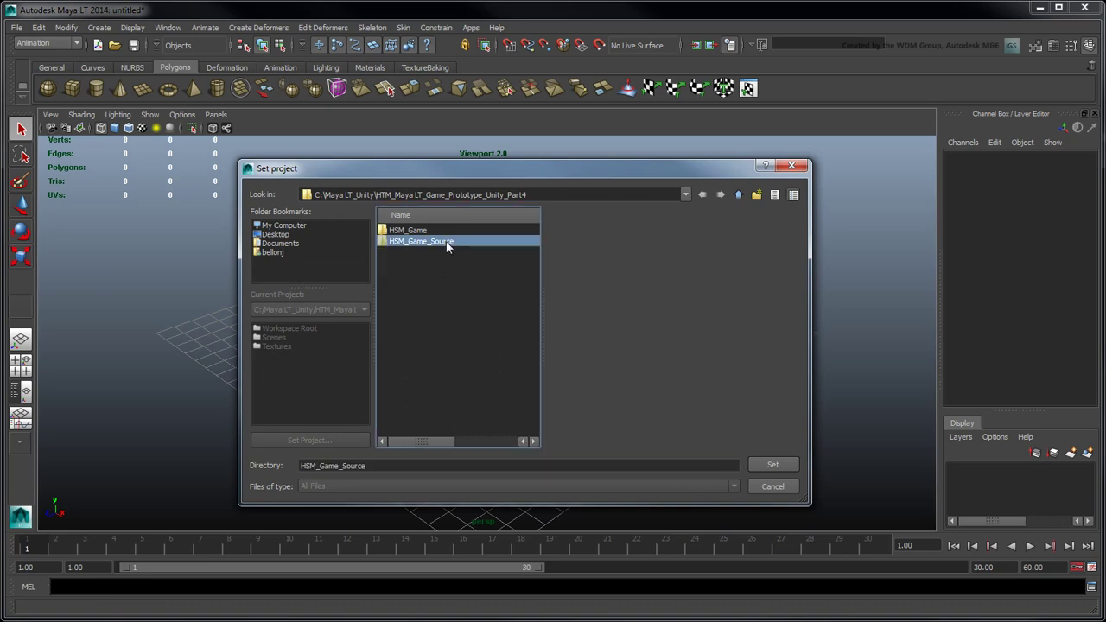
{"action": "left_click", "coordinate": [791, 464]}
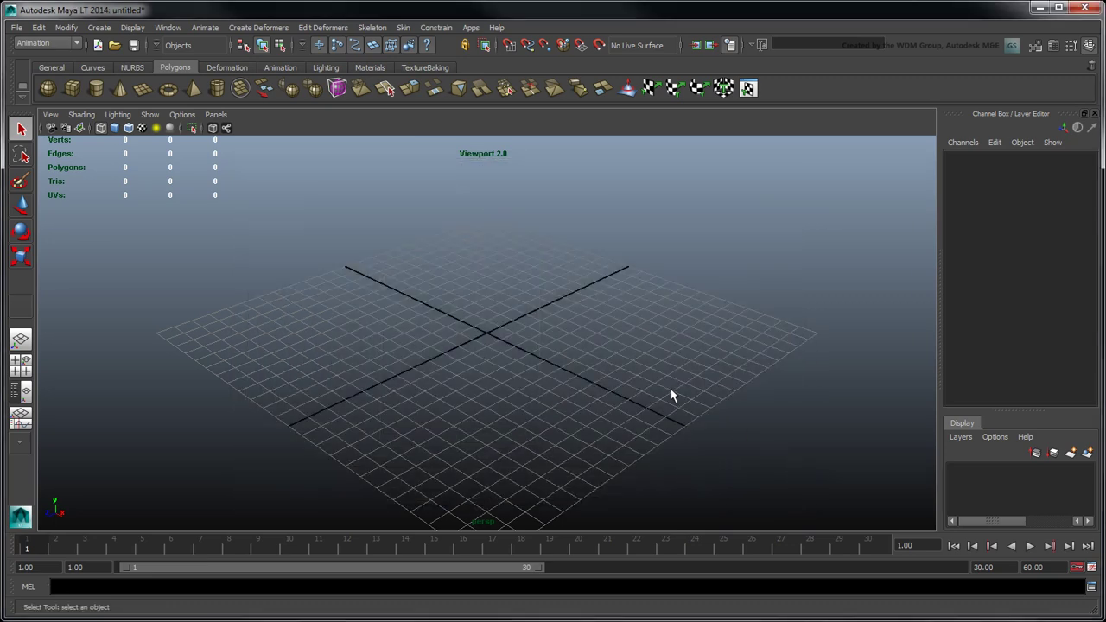
- Open buildings_source.mlt without saving the untitled scene
{"action": "left_click", "coordinate": [16, 27]}
{"action": "left_click", "coordinate": [41, 65]}
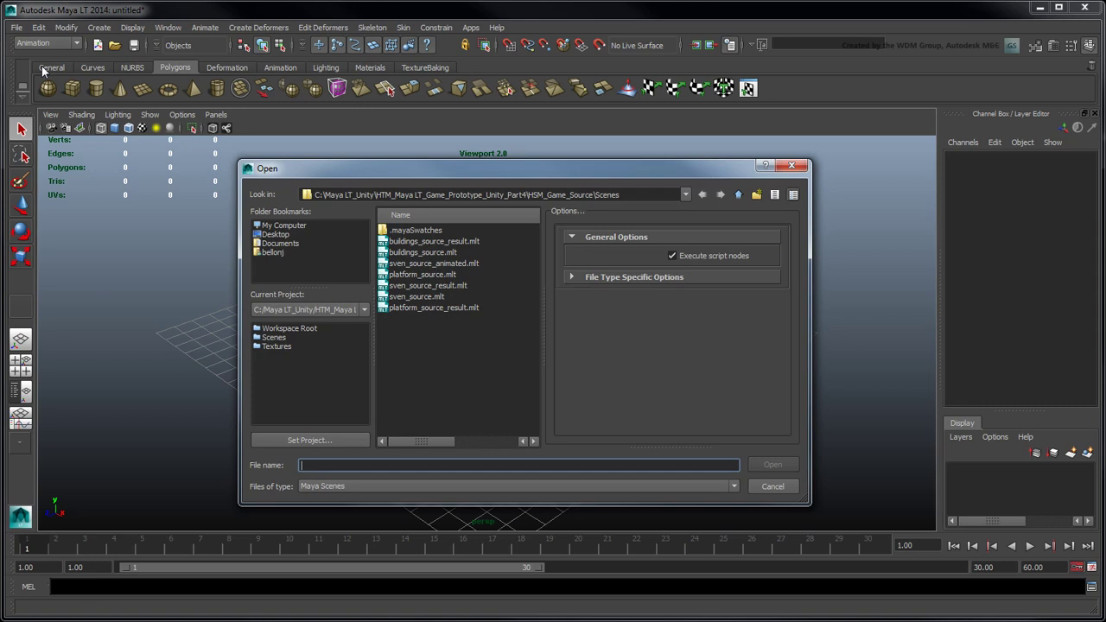
{"action": "left_click", "coordinate": [424, 253]}
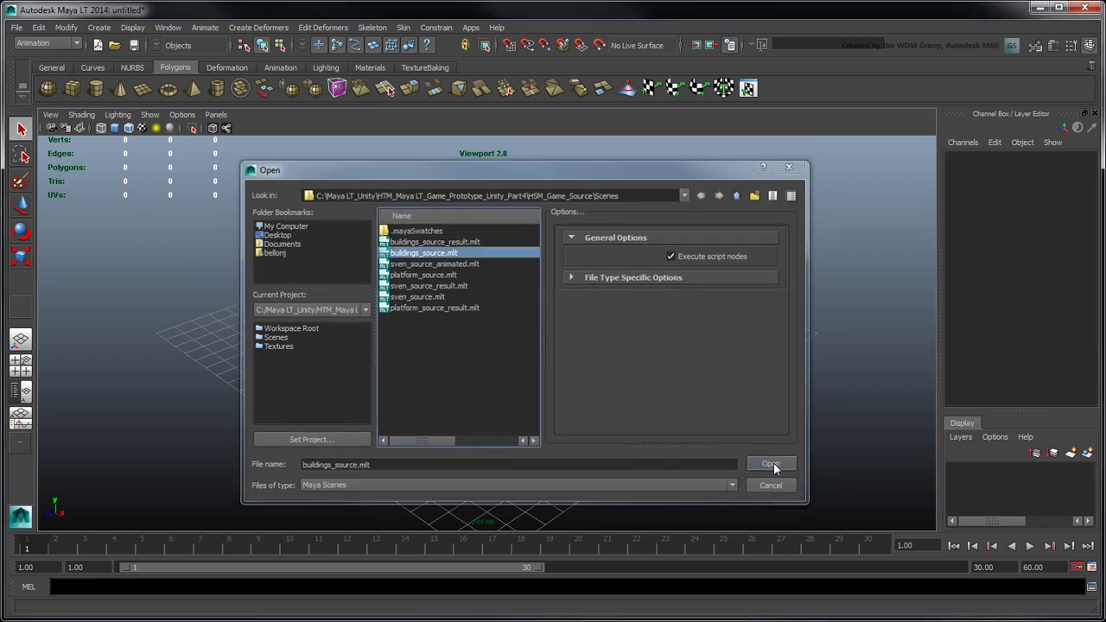
{"action": "left_click", "coordinate": [773, 466]}
{"action": "left_click", "coordinate": [501, 304]}
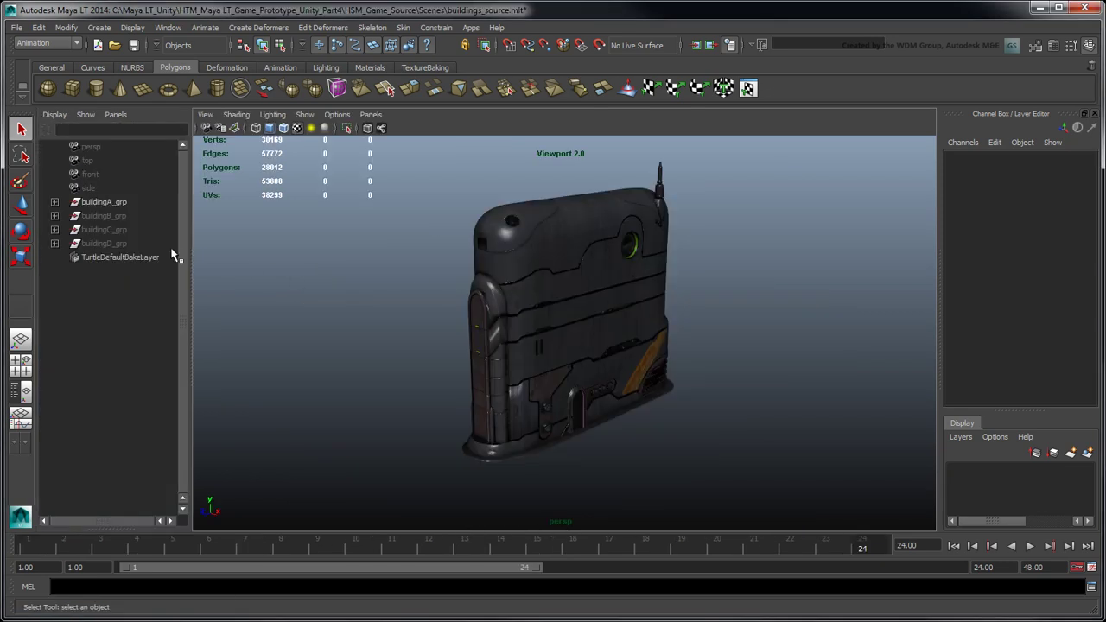
- Unhide building B and move it to the right along X
{"action": "left_click", "coordinate": [55, 202]}
{"action": "key", "text": "shift+h"}
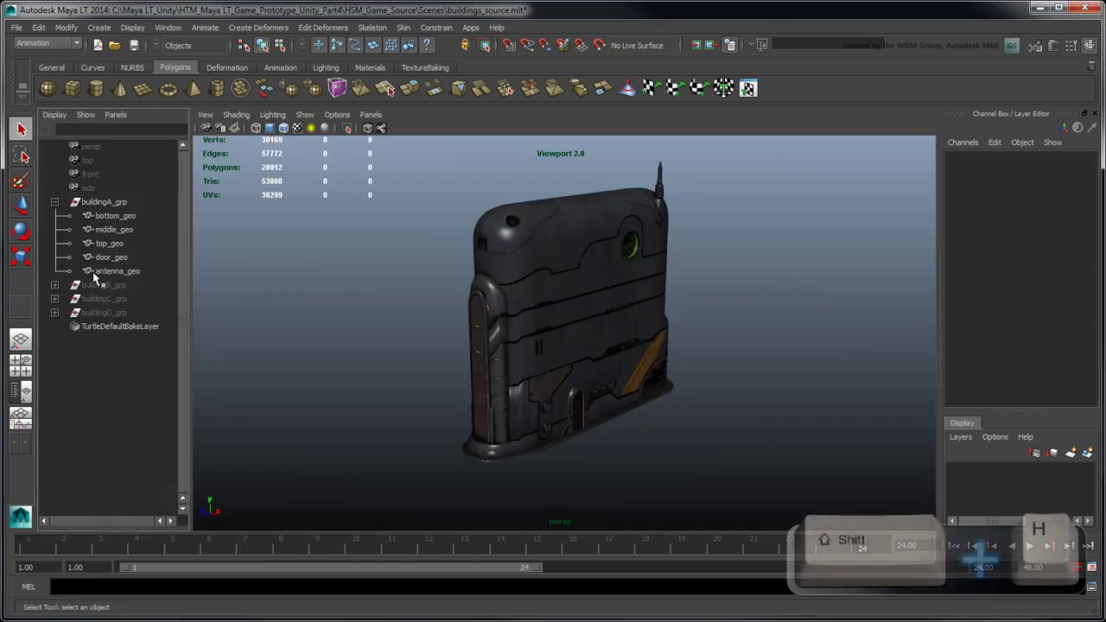
{"action": "left_click", "coordinate": [102, 286]}
{"action": "key", "text": "shift+h"}
{"action": "key", "text": "w"}
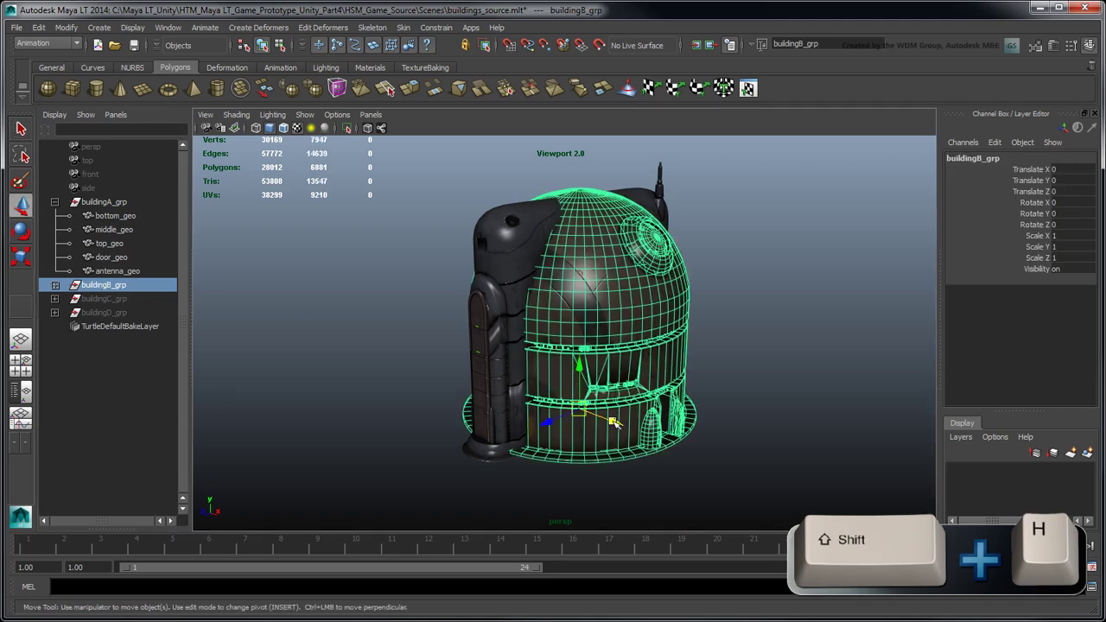
{"action": "left_click_drag", "start_coordinate": [627, 473], "coordinate": [761, 473]}
- Unhide buildings C and D, moving C left and D right along X
{"action": "left_click", "coordinate": [104, 298]}
{"action": "key", "text": "shift+h"}
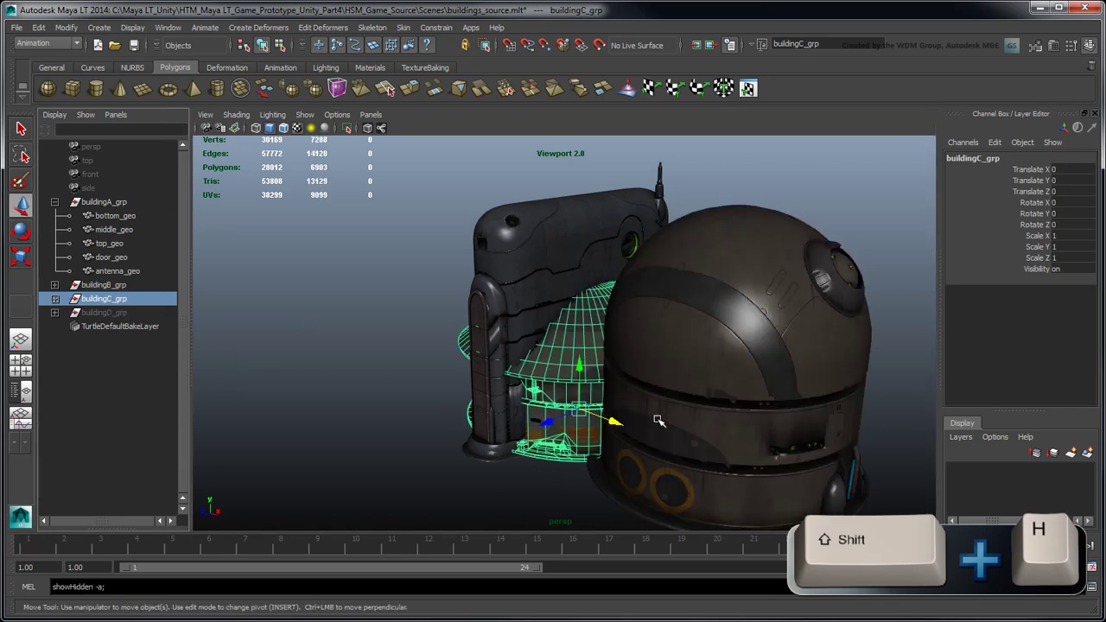
{"action": "left_click_drag", "start_coordinate": [611, 422], "coordinate": [429, 421]}
{"action": "left_click", "coordinate": [111, 313]}
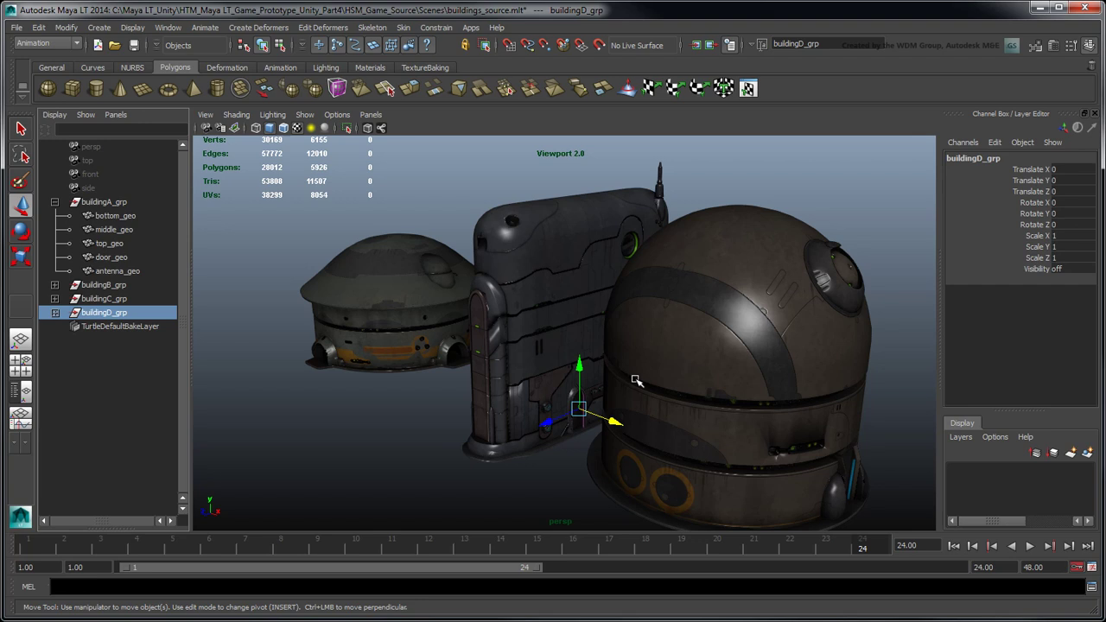
{"action": "key", "text": "shift+h"}
{"action": "scroll", "coordinate": [636, 383], "scroll_direction": "down", "scroll_amount": 5}
{"action": "left_click_drag", "start_coordinate": [612, 389], "coordinate": [790, 474]}
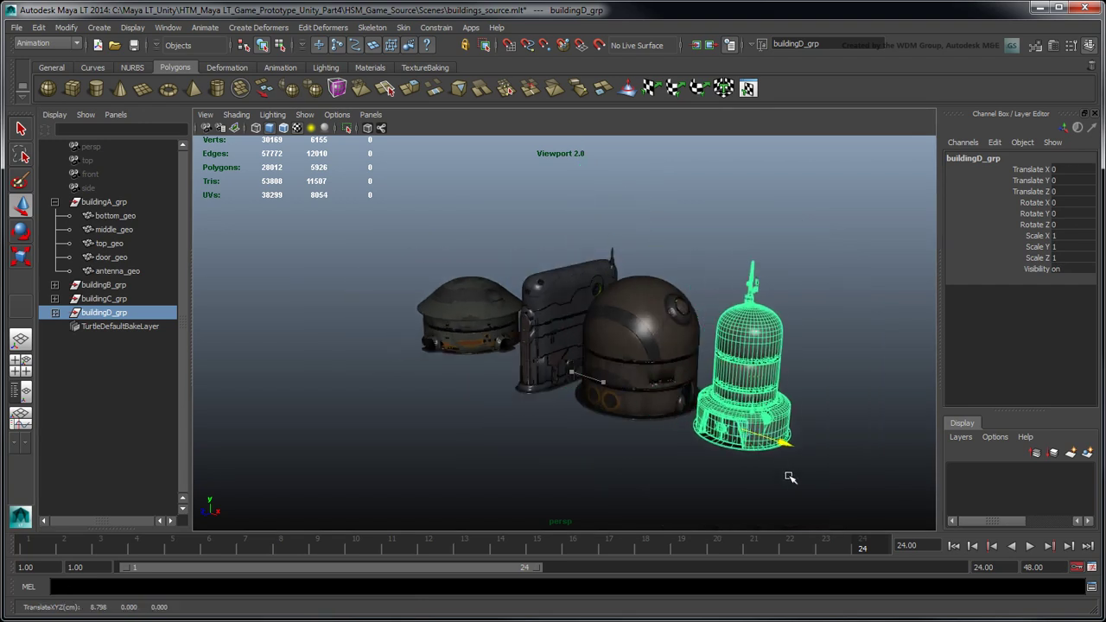
- Check polygon counts of building A's bottom, middle and top and building B's pieces
{"action": "left_click", "coordinate": [850, 399]}
{"action": "scroll", "coordinate": [691, 337], "scroll_direction": "up", "scroll_amount": 3}
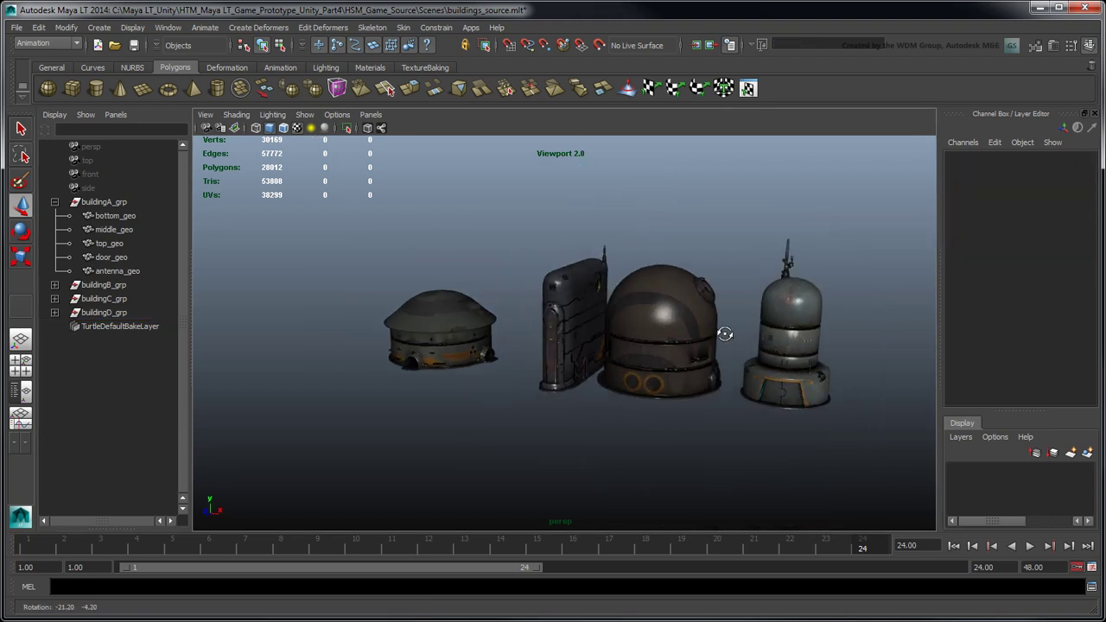
{"action": "scroll", "coordinate": [727, 333], "scroll_direction": "up", "scroll_amount": 3}
{"action": "left_click", "coordinate": [587, 380]}
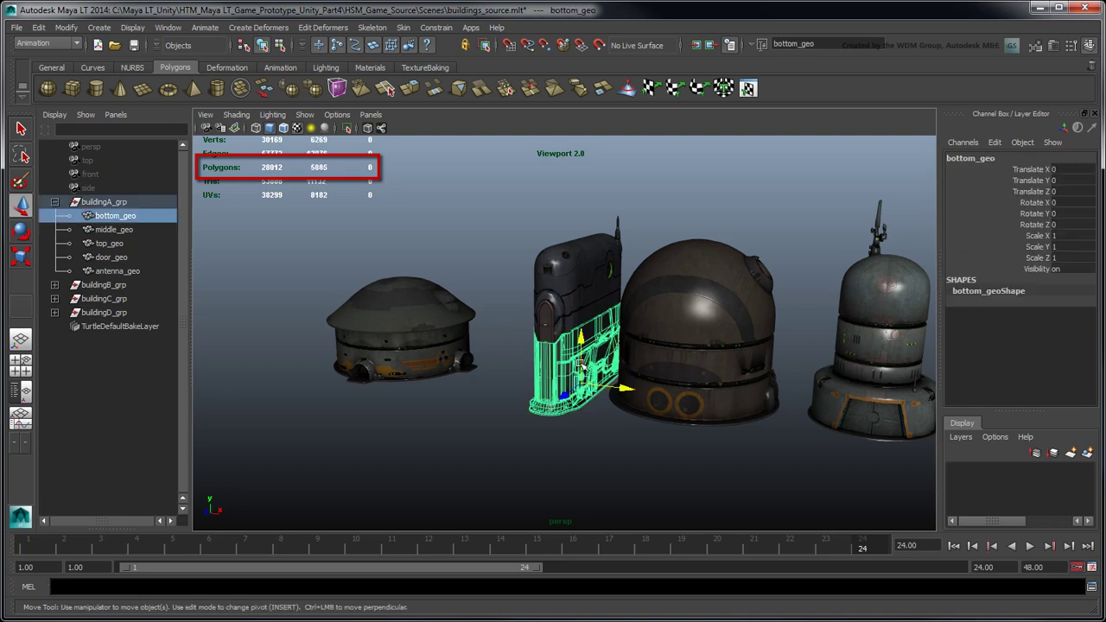
{"action": "left_click", "coordinate": [572, 319]}
{"action": "left_click", "coordinate": [572, 294]}
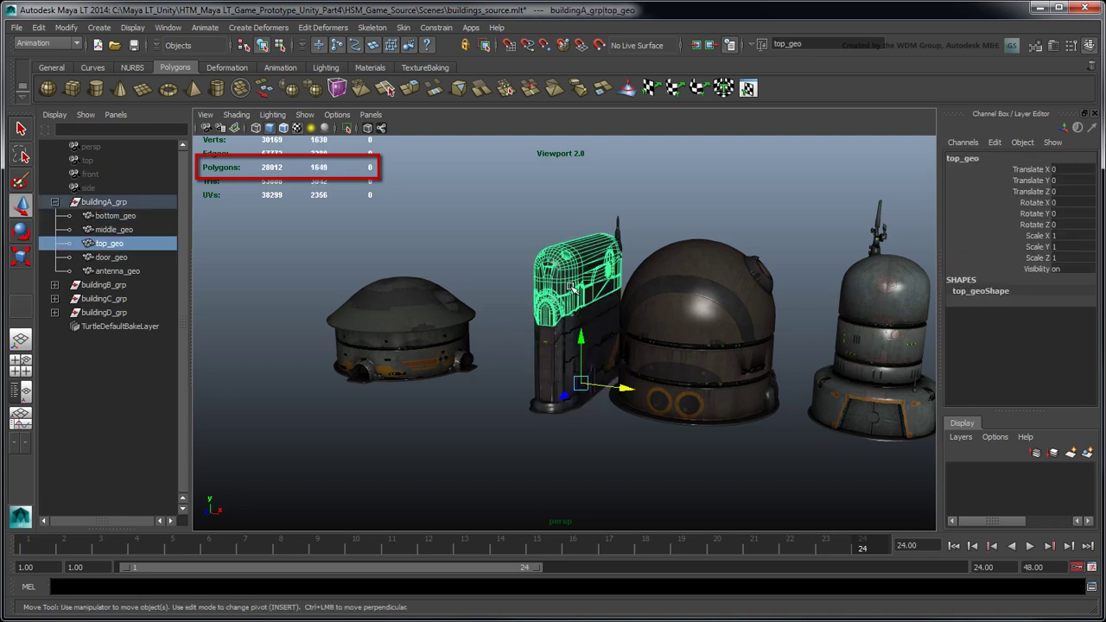
{"action": "left_click", "coordinate": [672, 420]}
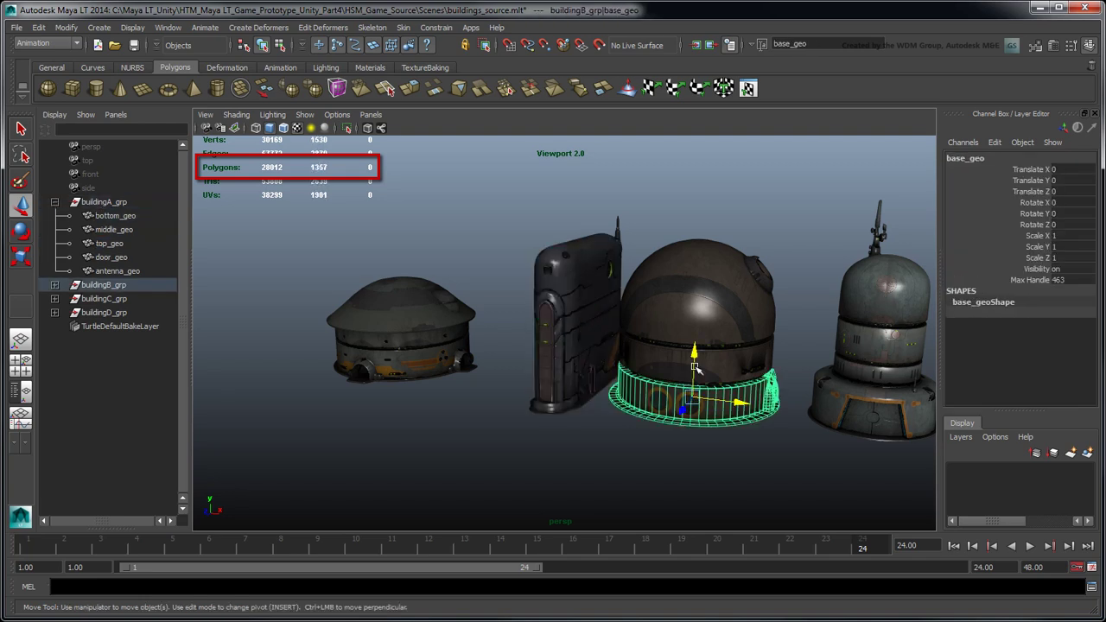
{"action": "left_click", "coordinate": [671, 365]}
{"action": "left_click", "coordinate": [671, 315]}
- Check polygon counts of building D's door, base, middle ring, body and top dome
{"action": "left_click", "coordinate": [873, 415]}
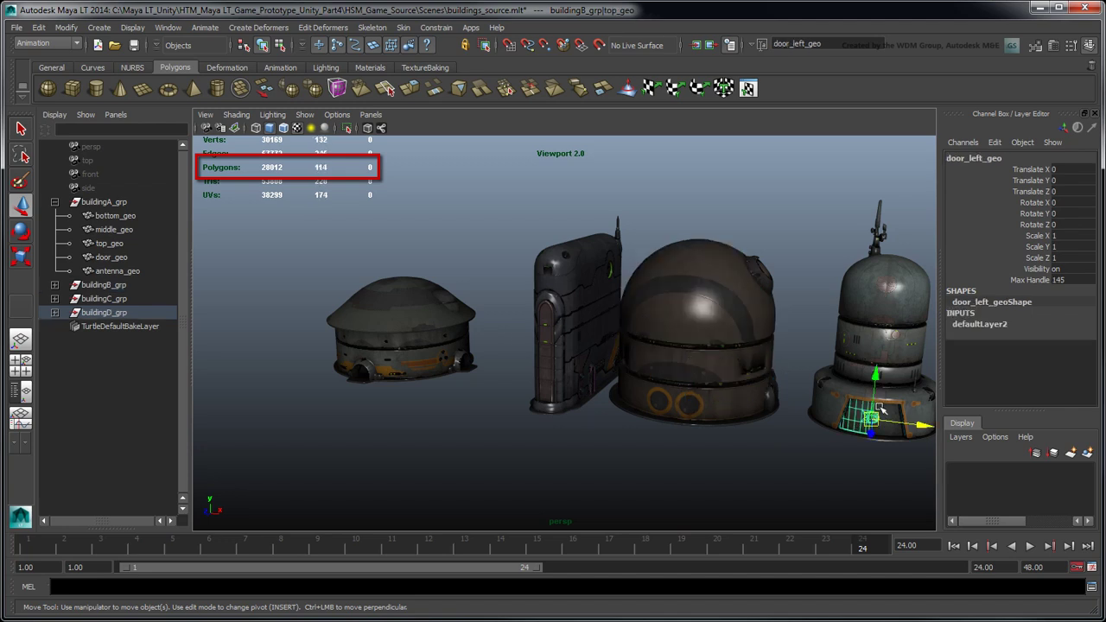
{"action": "left_click", "coordinate": [899, 434]}
{"action": "left_click", "coordinate": [912, 402]}
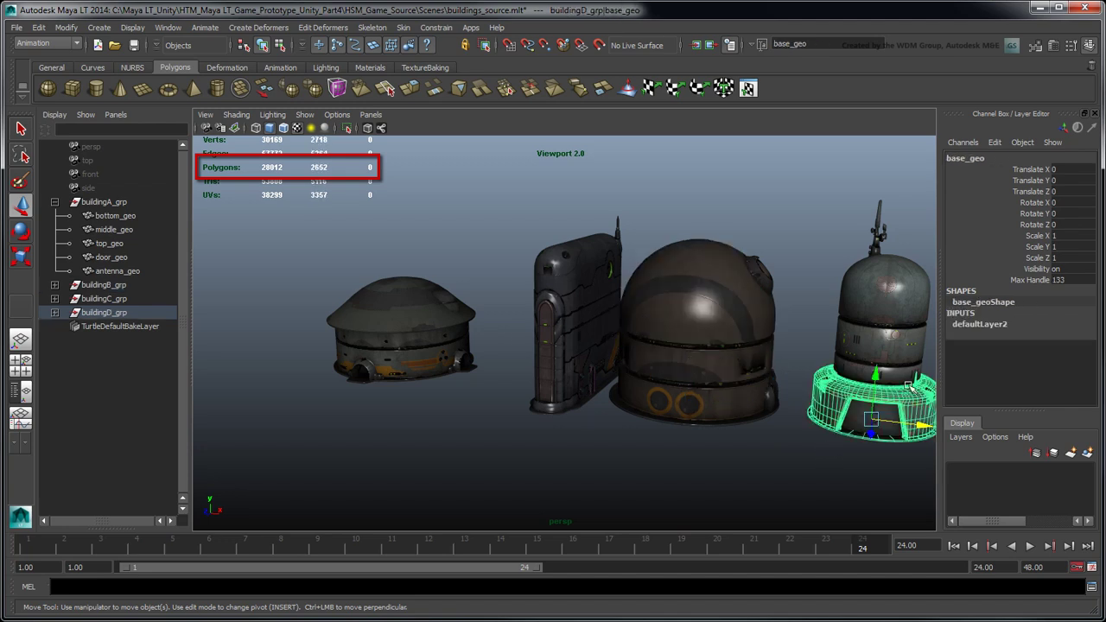
{"action": "left_click", "coordinate": [902, 369]}
{"action": "left_click", "coordinate": [897, 337]}
{"action": "left_click", "coordinate": [896, 304]}
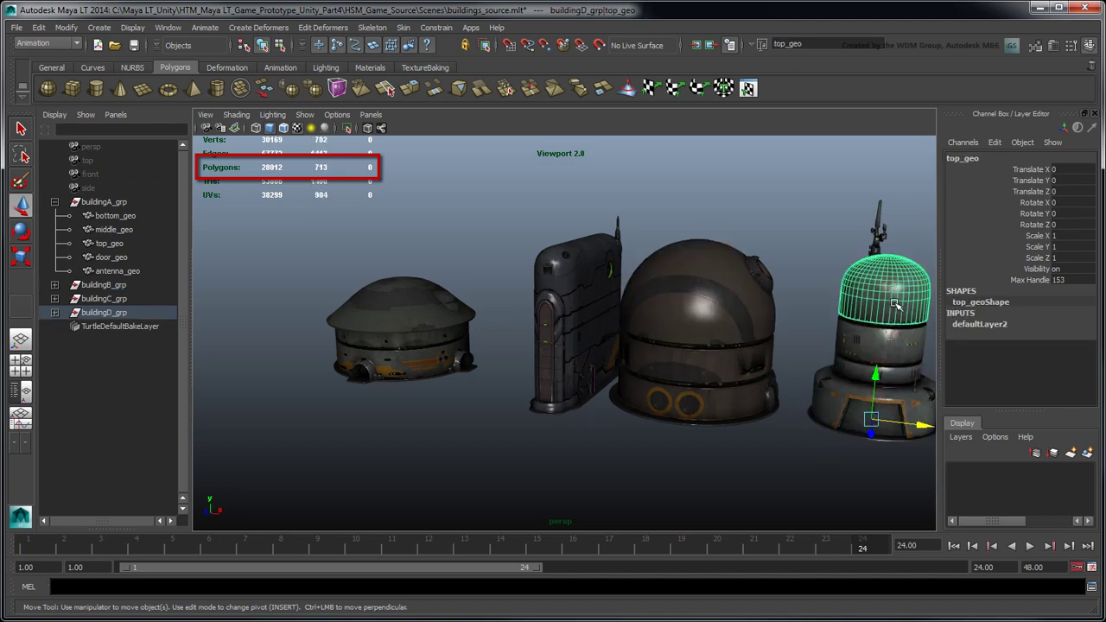
{"action": "left_click", "coordinate": [818, 274]}
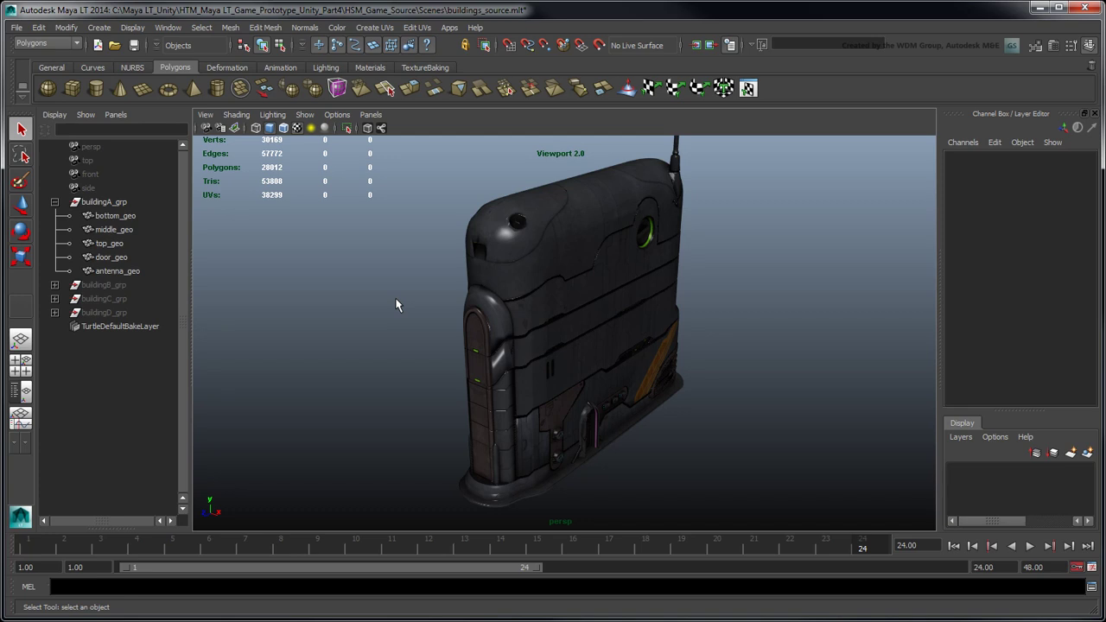
- Select building A's top_geo and bring up the Mesh > Reduce options
{"action": "left_click", "coordinate": [513, 257]}
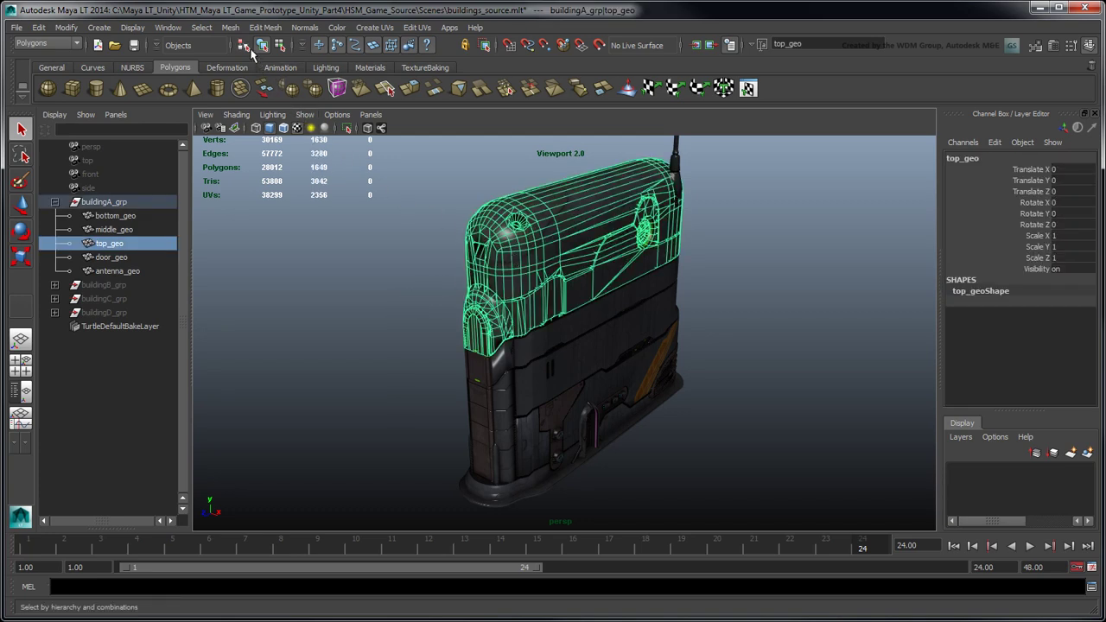
{"action": "left_click", "coordinate": [231, 27]}
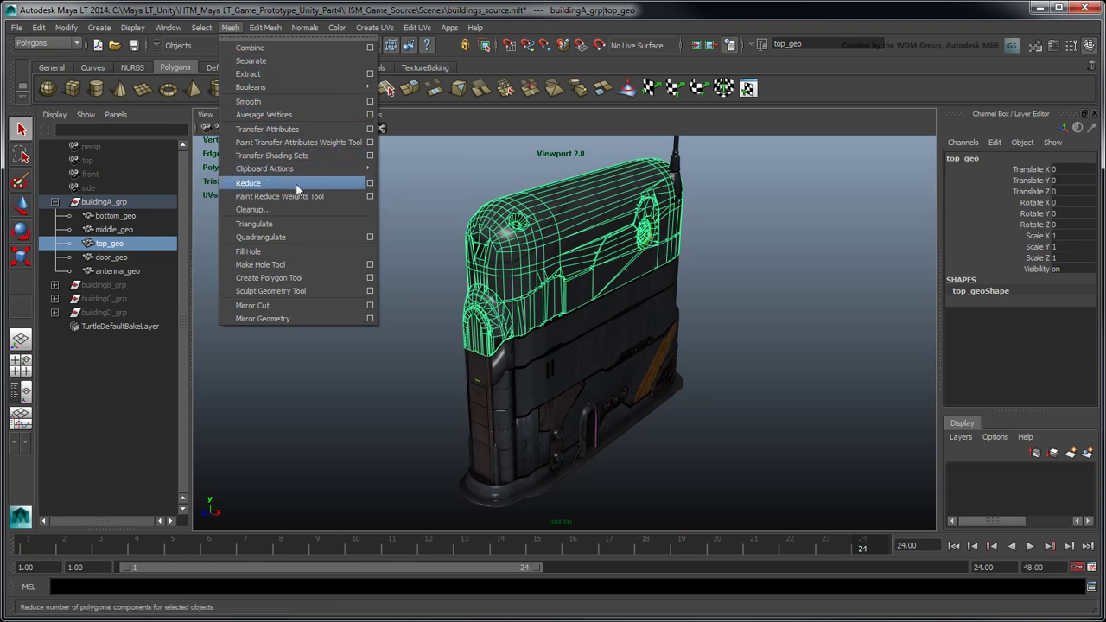
{"action": "left_click", "coordinate": [371, 183]}
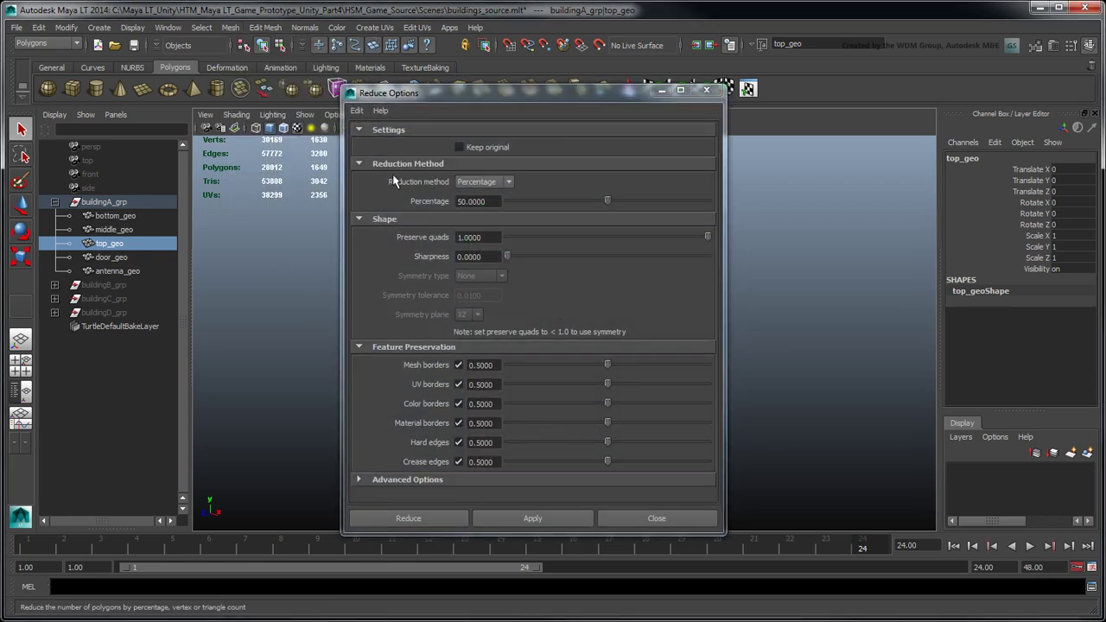
- Reduce top_geo by 50%, keeping the original, with Preserve quads 0.95 and YZ-plane symmetry
{"action": "left_click", "coordinate": [459, 148]}
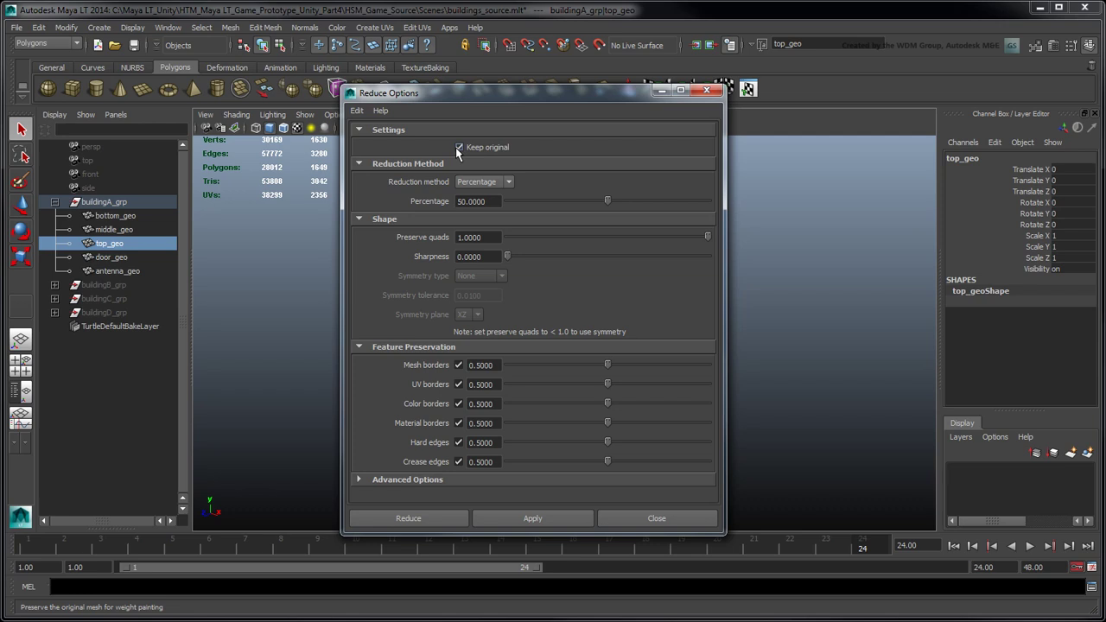
{"action": "left_click", "coordinate": [509, 183]}
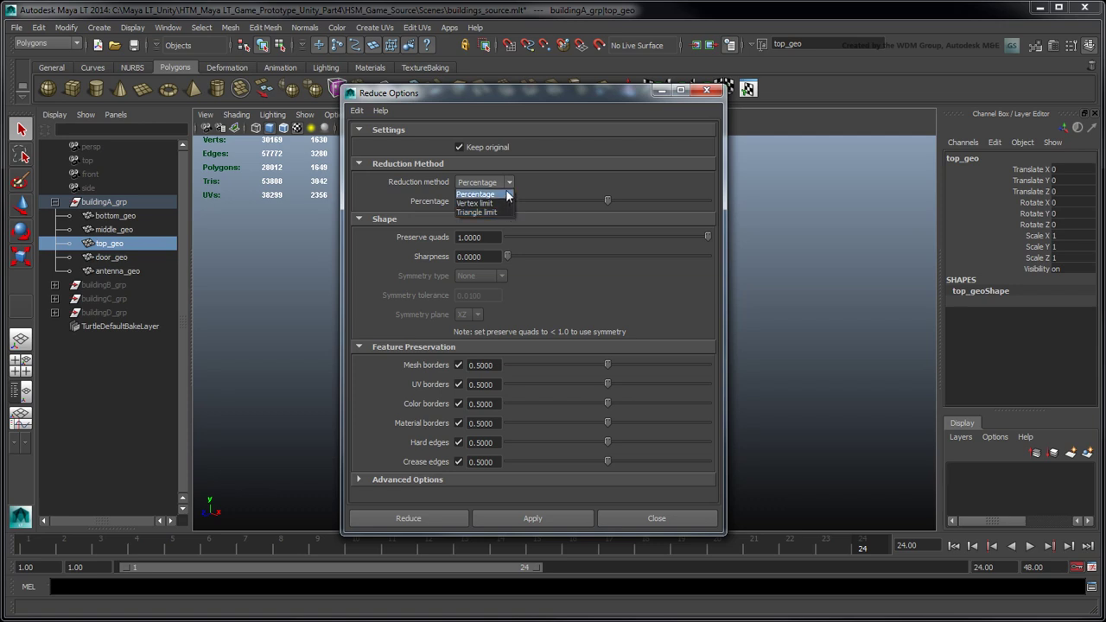
{"action": "left_click", "coordinate": [507, 195]}
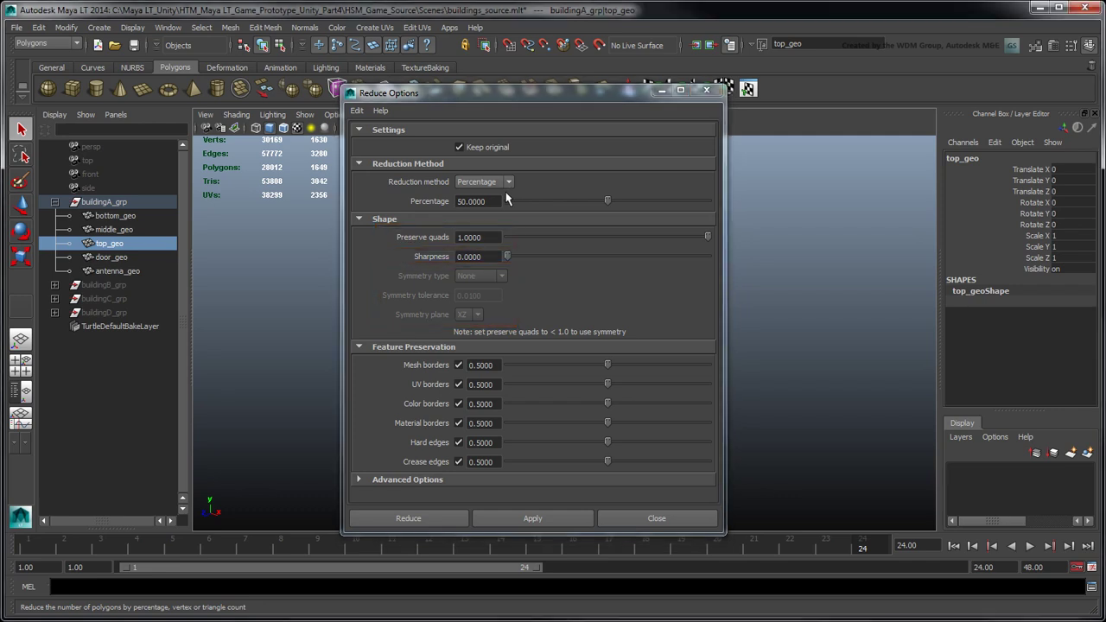
{"action": "left_click_drag", "start_coordinate": [494, 237], "coordinate": [437, 242]}
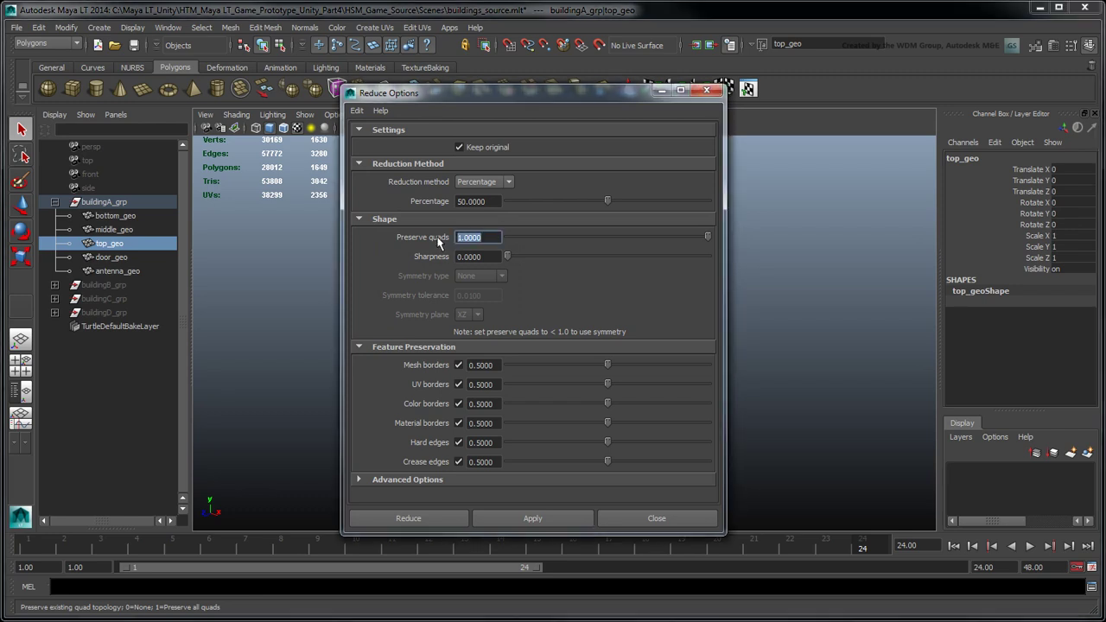
{"action": "type", "text": "0.95"}
{"action": "key", "text": "Return"}
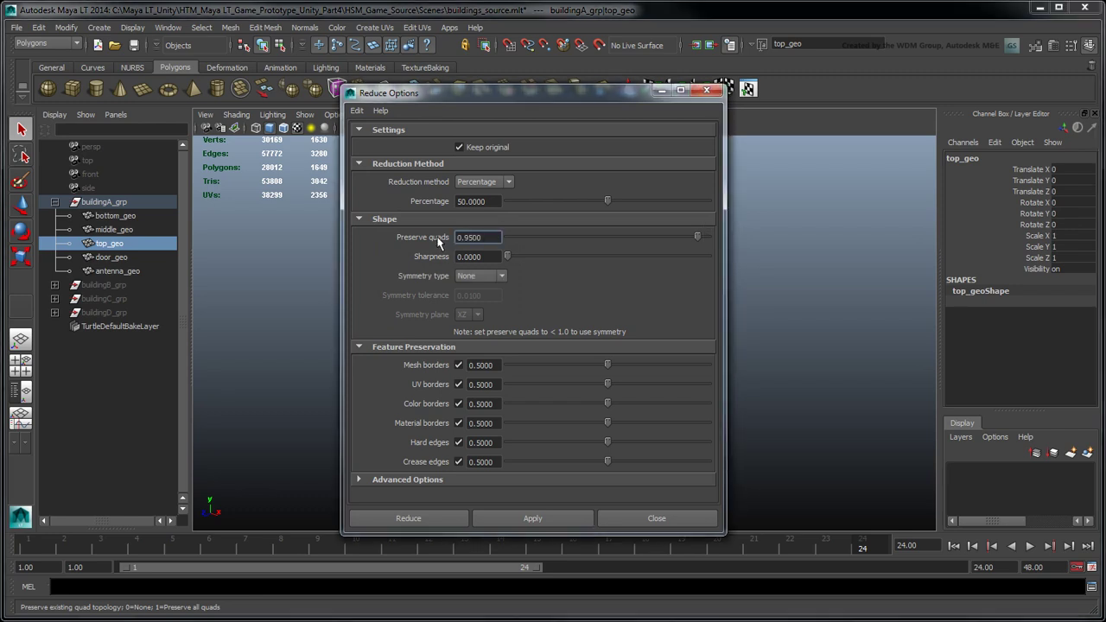
{"action": "left_click", "coordinate": [494, 276]}
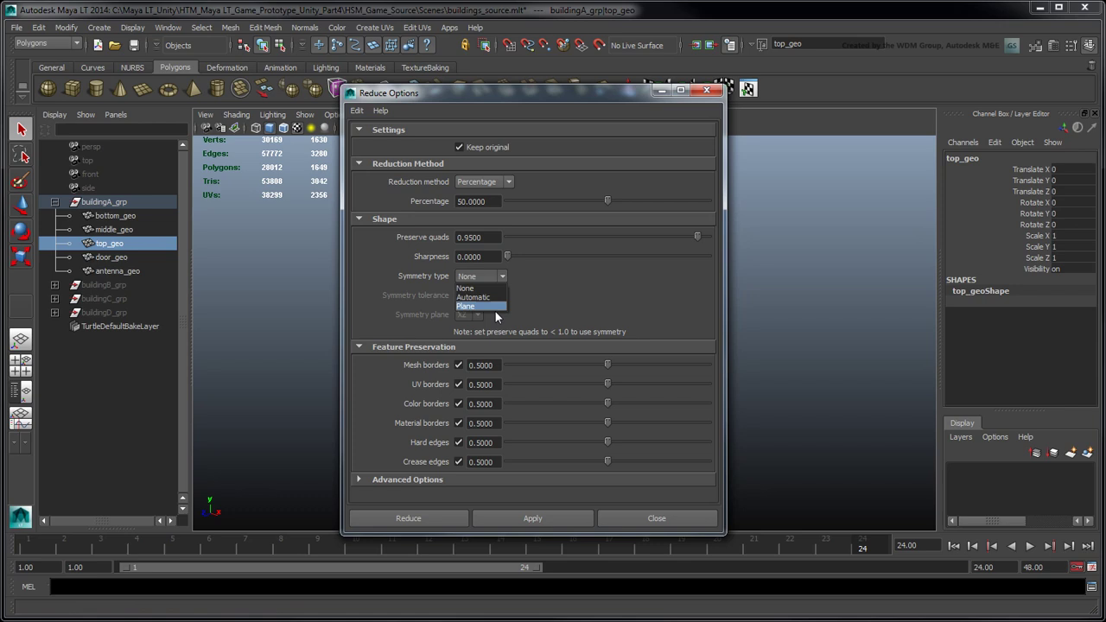
{"action": "left_click", "coordinate": [497, 308]}
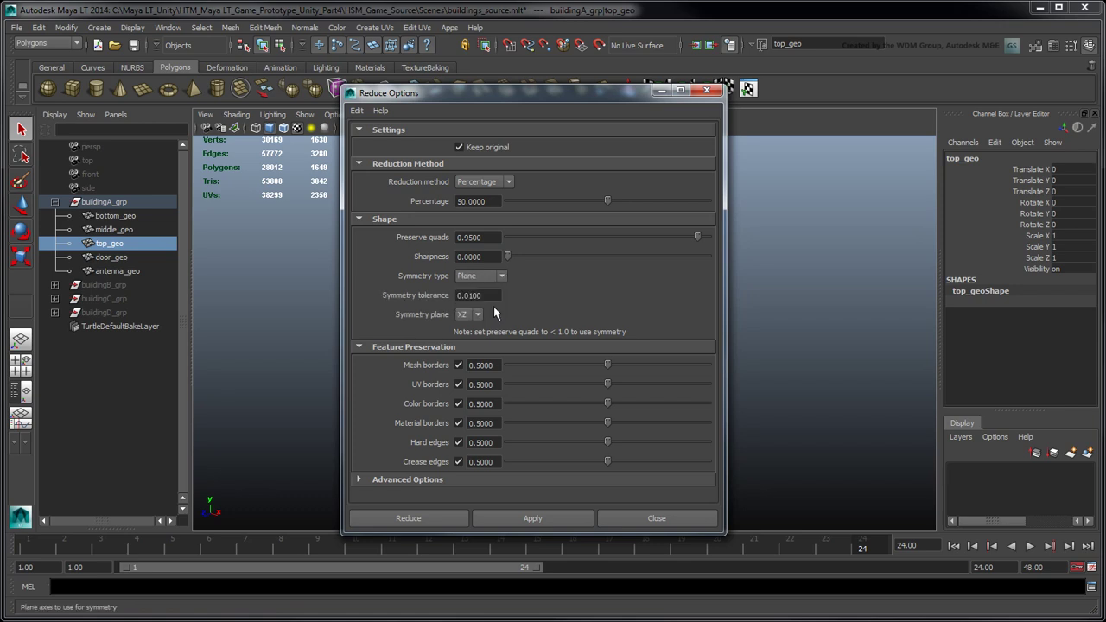
{"action": "left_click", "coordinate": [477, 315]}
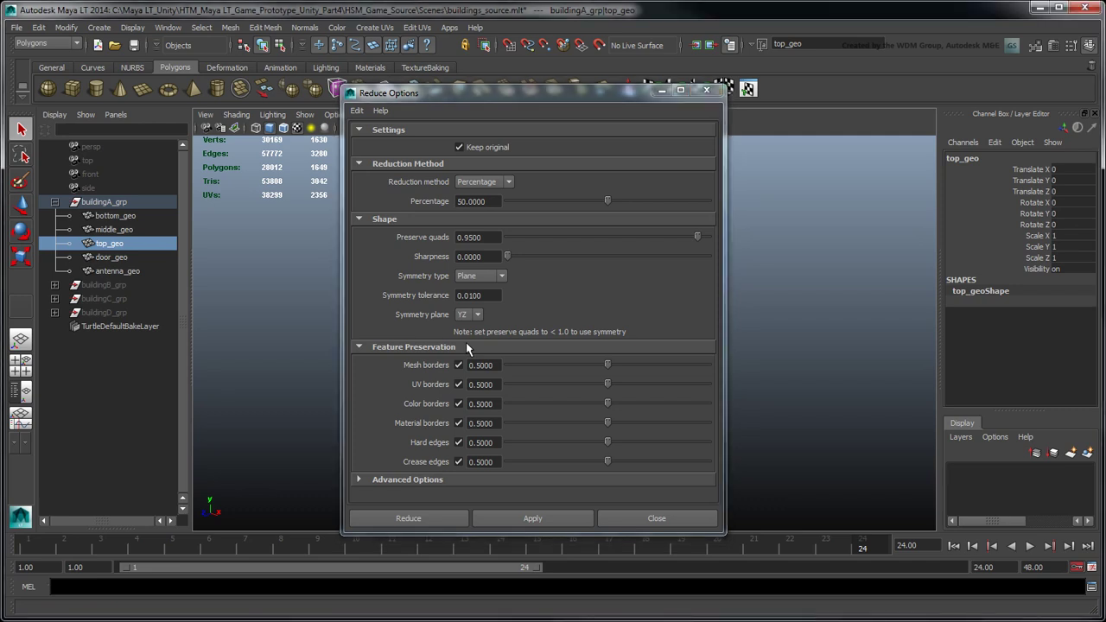
{"action": "left_click", "coordinate": [444, 518]}
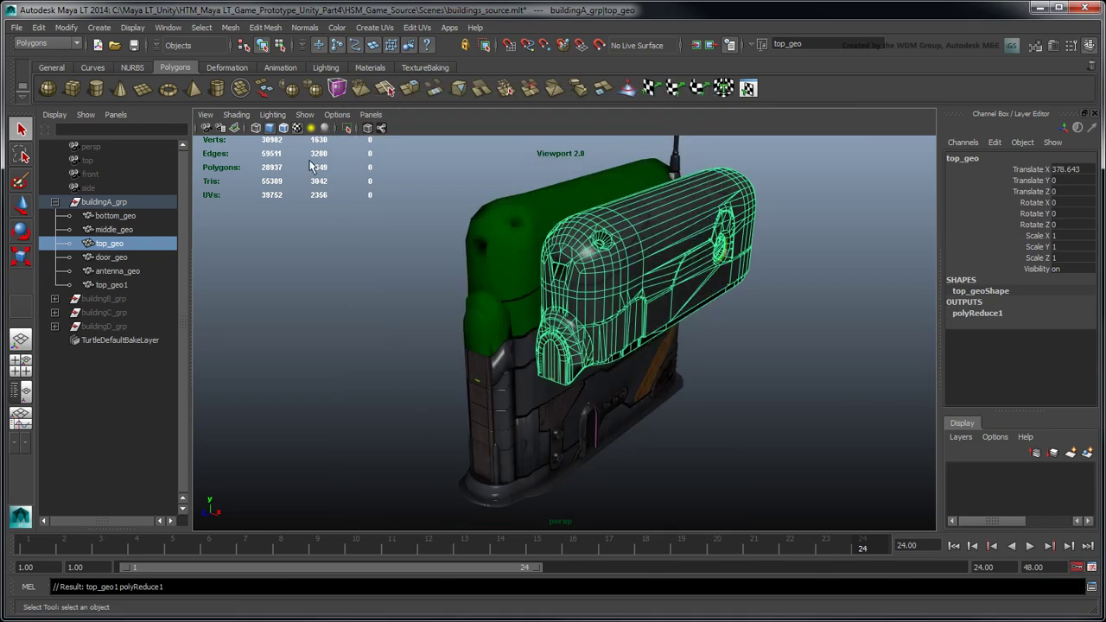
- Turn on Wireframe on Shaded and assign the existing blinn1 material to top_geo1
{"action": "left_click", "coordinate": [284, 128]}
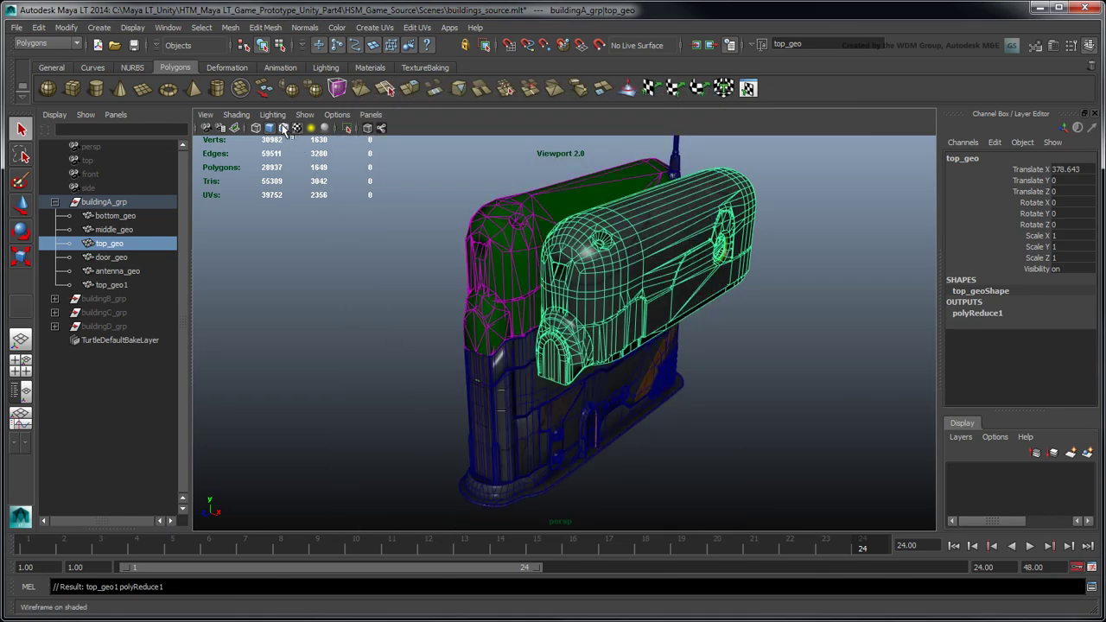
{"action": "left_click", "coordinate": [134, 285]}
{"action": "left_click_drag", "start_coordinate": [321, 308], "coordinate": [395, 376], "text": "alt"}
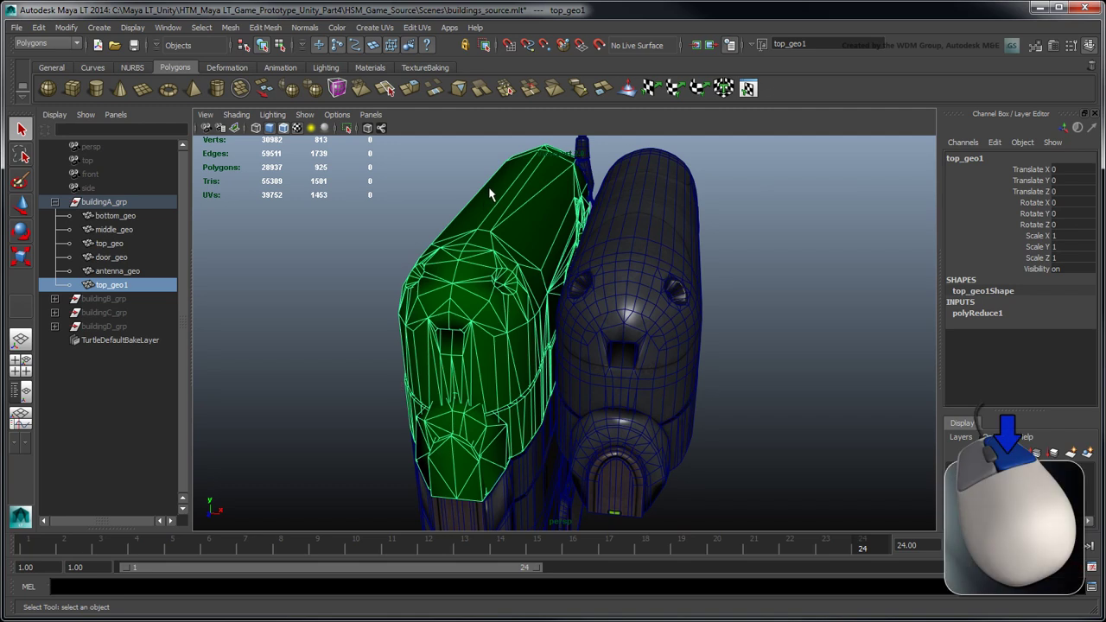
{"action": "right_click_drag", "start_coordinate": [492, 184], "coordinate": [598, 488]}
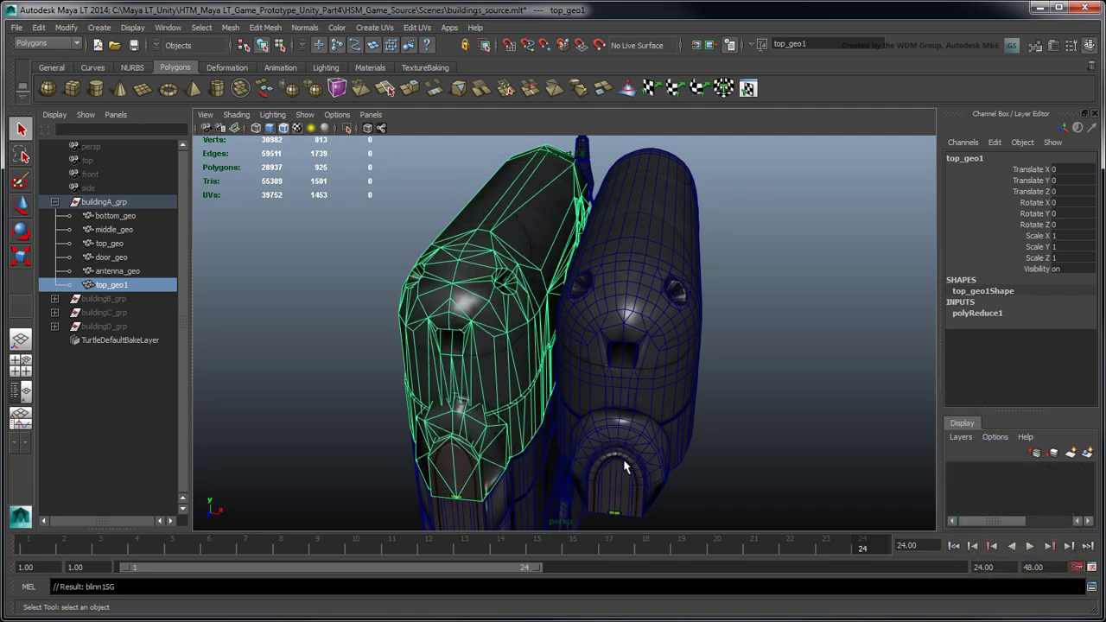
- Preview a stronger polyReduce1 reduction on top_geo1, then return Percentage to 50
{"action": "left_click", "coordinate": [1058, 49]}
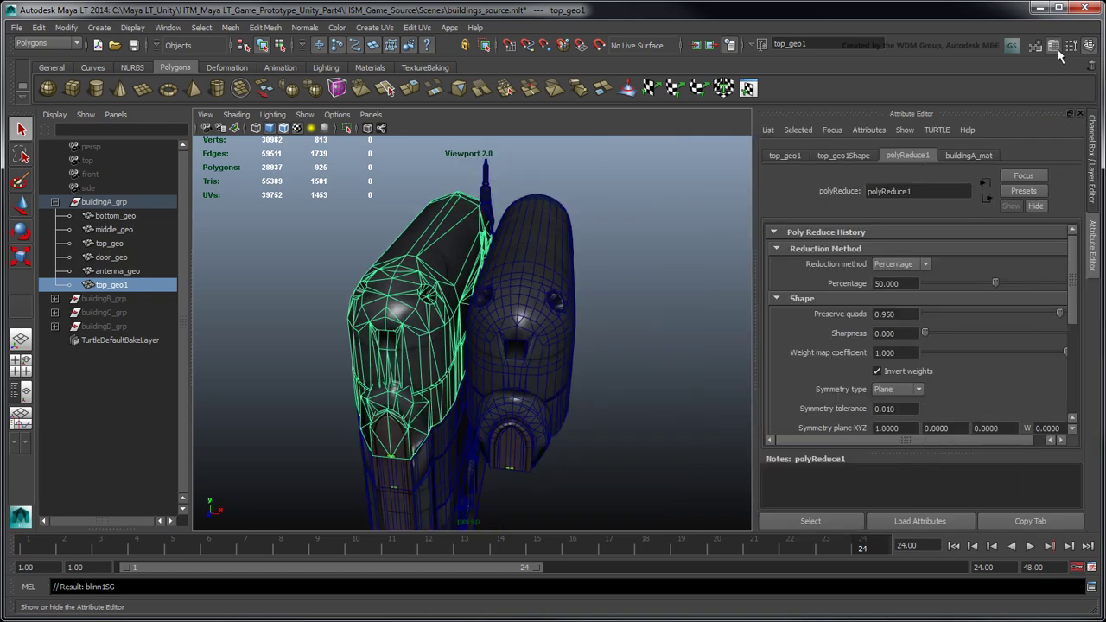
{"action": "left_click_drag", "start_coordinate": [662, 240], "coordinate": [692, 286], "text": "alt"}
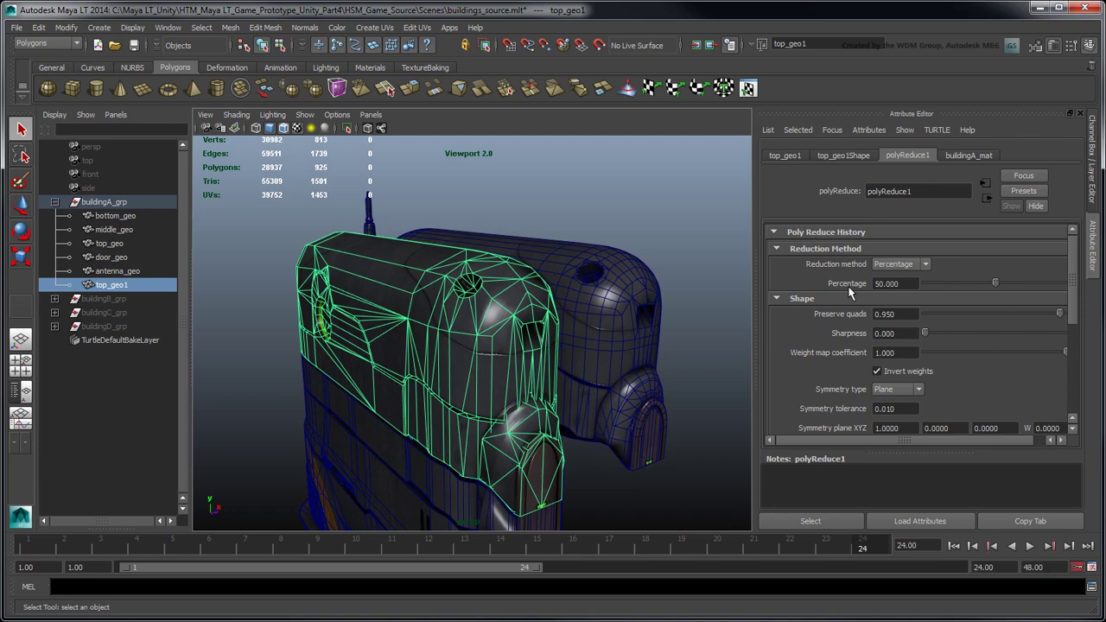
{"action": "mouse_move", "coordinate": [986, 281]}
{"action": "left_mouse_down"}
{"action": "mouse_move", "coordinate": [947, 285]}
{"action": "mouse_move", "coordinate": [1060, 298]}
{"action": "mouse_move", "coordinate": [990, 287]}
{"action": "left_mouse_up"}
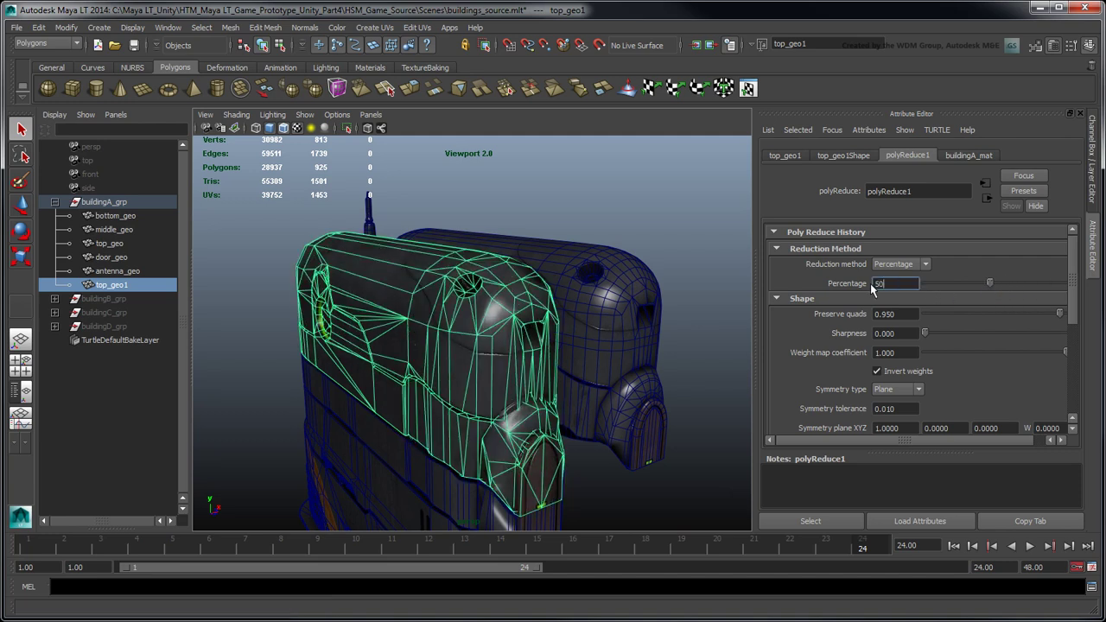
{"action": "key", "text": "Return"}
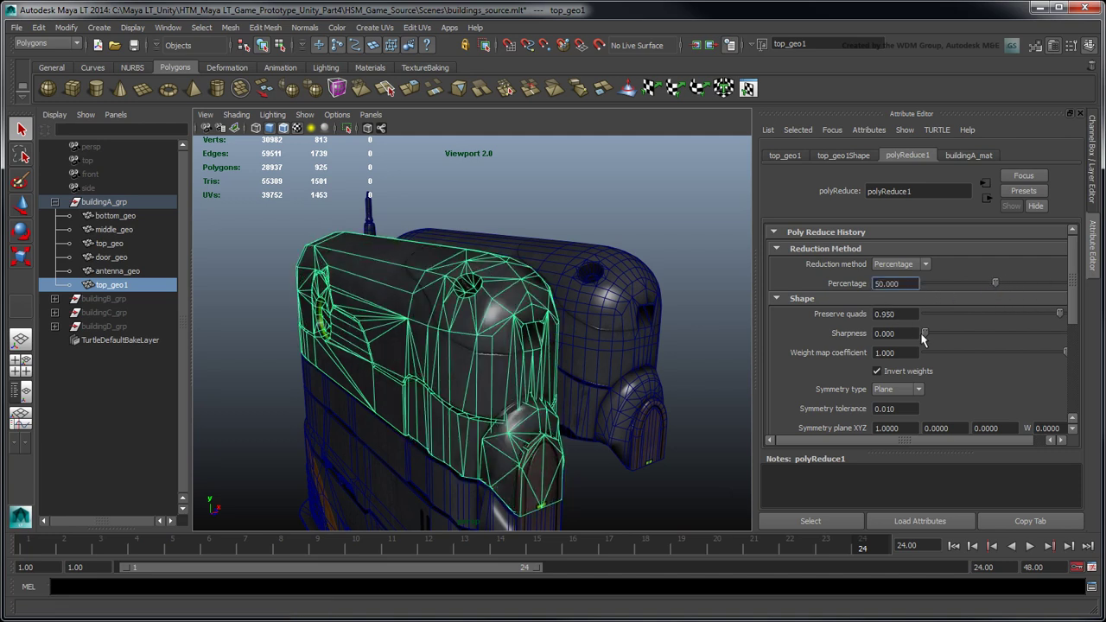
- Set the polyReduce1 Sharpness to 0.5
{"action": "left_click_drag", "start_coordinate": [925, 336], "coordinate": [1073, 343]}
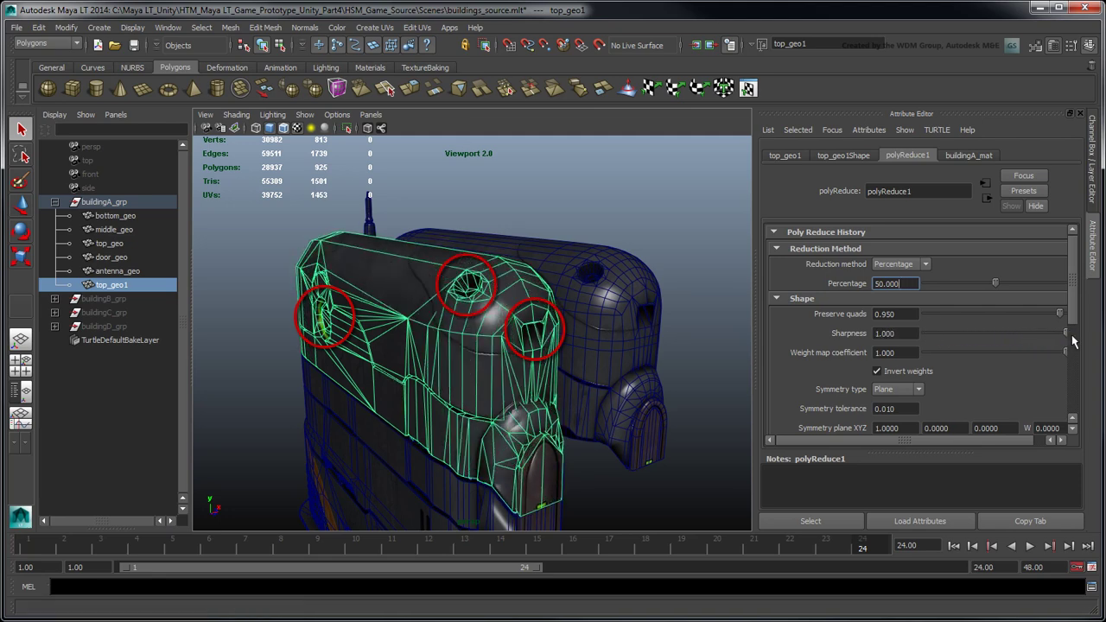
{"action": "left_click_drag", "start_coordinate": [688, 337], "coordinate": [709, 337], "text": "alt"}
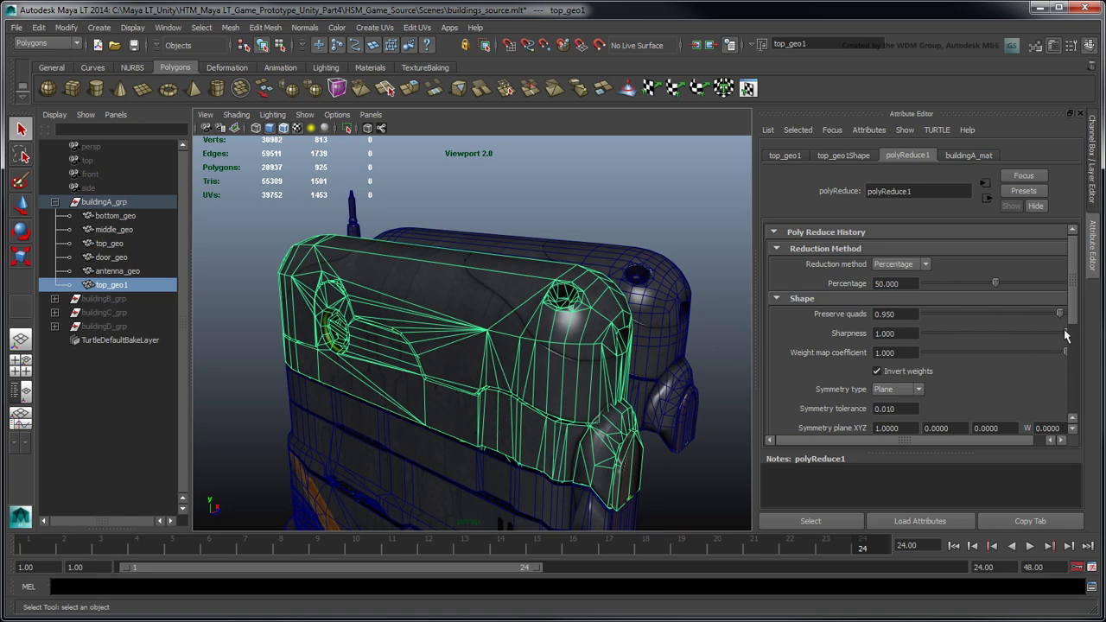
{"action": "left_click_drag", "start_coordinate": [1065, 334], "coordinate": [900, 333]}
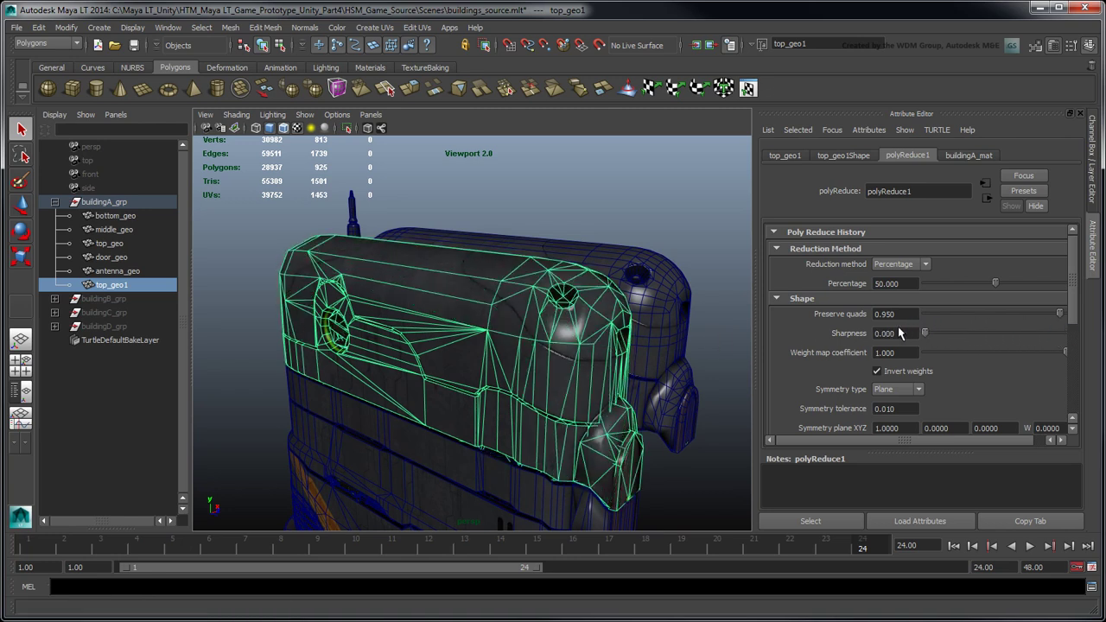
{"action": "double_click", "coordinate": [882, 334]}
{"action": "type", "text": "0.5"}
{"action": "key", "text": "Return"}
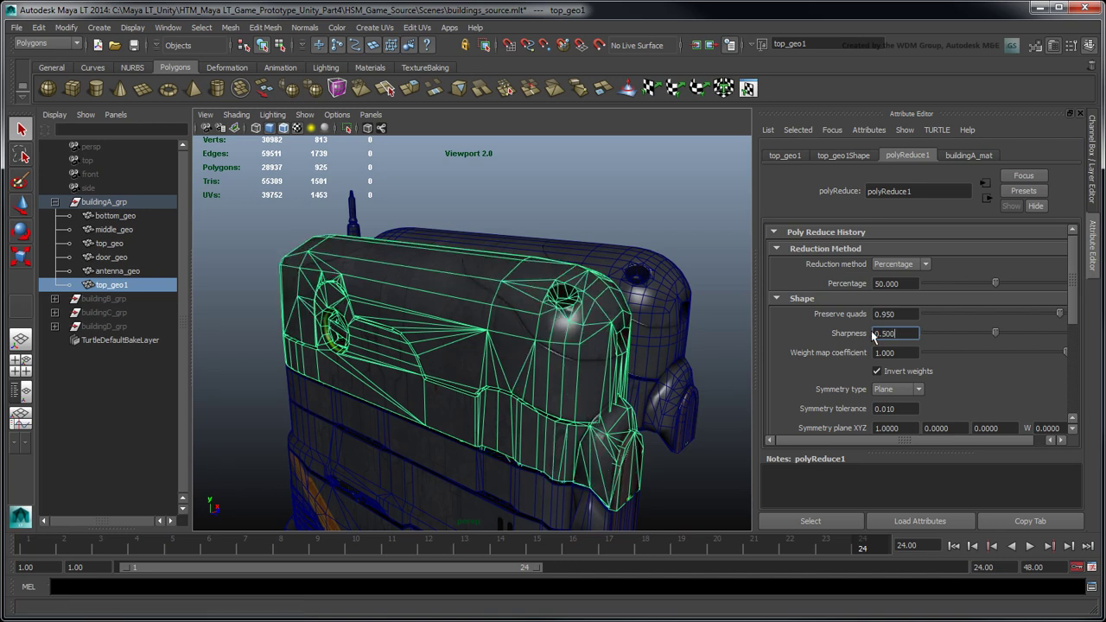
- Lower UV border preservation to 0.4903, comparing the UV-border and hard-edge toggles
{"action": "left_click_drag", "start_coordinate": [1073, 294], "coordinate": [1078, 379]}
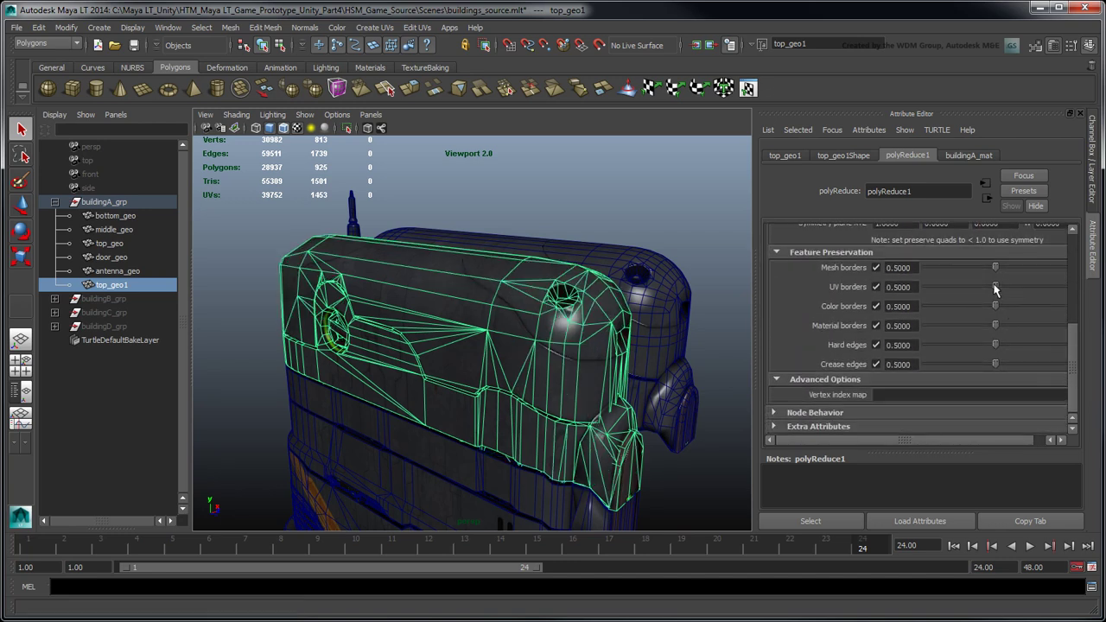
{"action": "mouse_move", "coordinate": [995, 287]}
{"action": "left_mouse_down"}
{"action": "mouse_move", "coordinate": [1055, 291]}
{"action": "mouse_move", "coordinate": [994, 288]}
{"action": "left_mouse_up"}
{"action": "left_click", "coordinate": [876, 287]}
{"action": "left_click", "coordinate": [876, 287]}
{"action": "left_click", "coordinate": [877, 345]}
{"action": "left_click", "coordinate": [877, 346]}
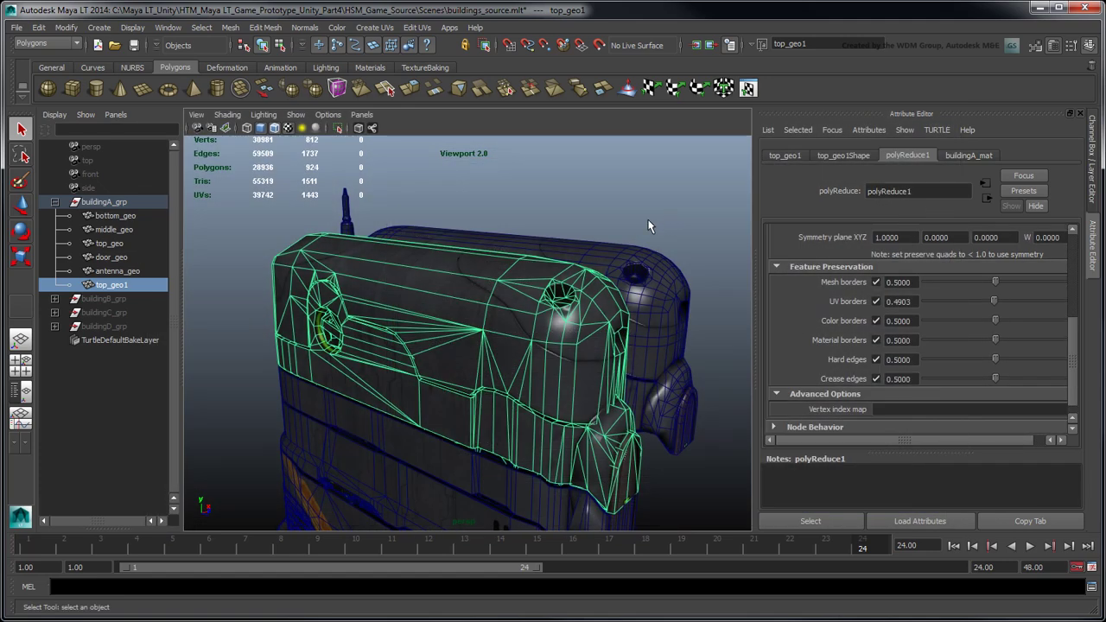
{"action": "left_click", "coordinate": [21, 340]}
- Open the Paint Reduce Weights Tool options and flood the top mesh at value 1
{"action": "left_click", "coordinate": [230, 27]}
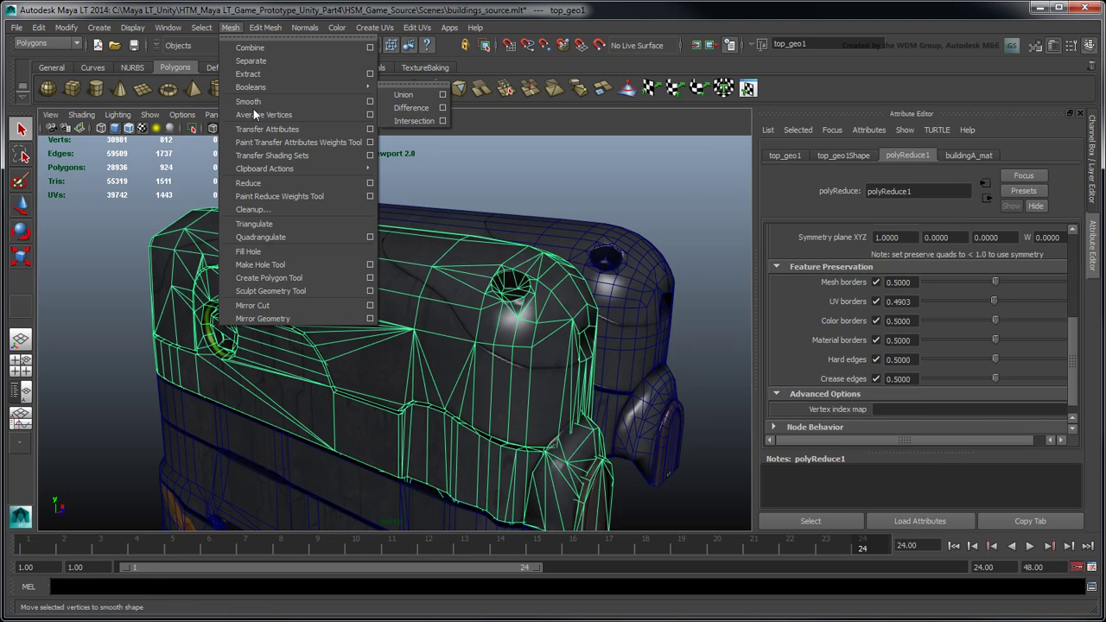
{"action": "left_click", "coordinate": [371, 197]}
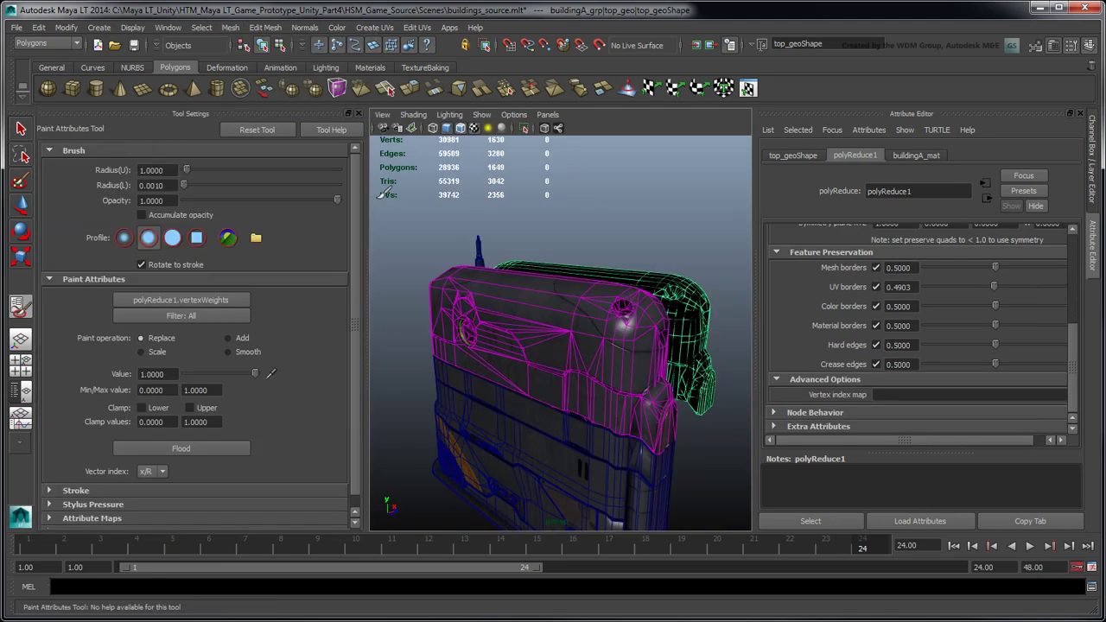
{"action": "left_click_drag", "start_coordinate": [176, 374], "coordinate": [138, 374]}
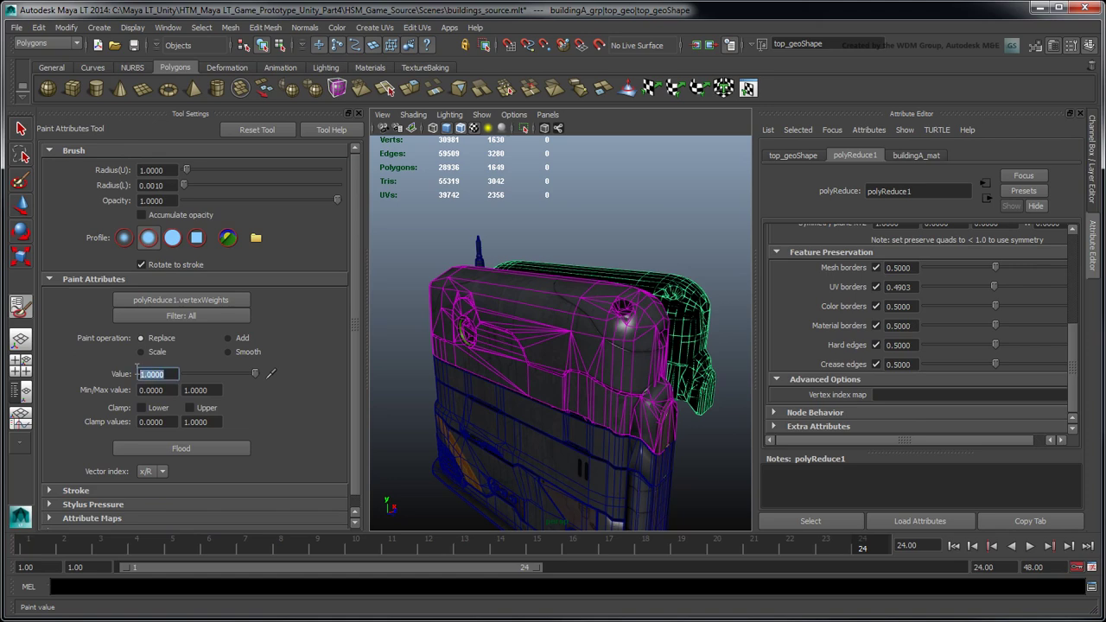
{"action": "left_click", "coordinate": [176, 450]}
{"action": "left_click_drag", "start_coordinate": [390, 366], "coordinate": [518, 377], "text": "alt"}
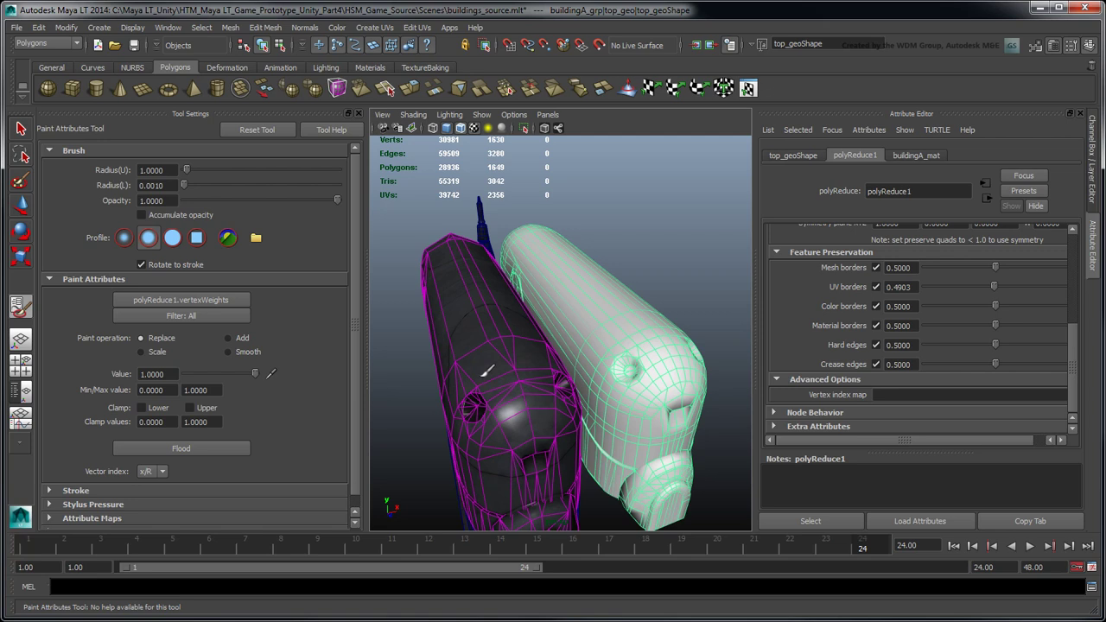
- Paint value 0 with a solid, radius-50 brush across the mesh's front end
{"action": "left_click_drag", "start_coordinate": [255, 374], "coordinate": [173, 371]}
{"action": "left_click", "coordinate": [173, 237]}
{"action": "left_click", "coordinate": [166, 171]}
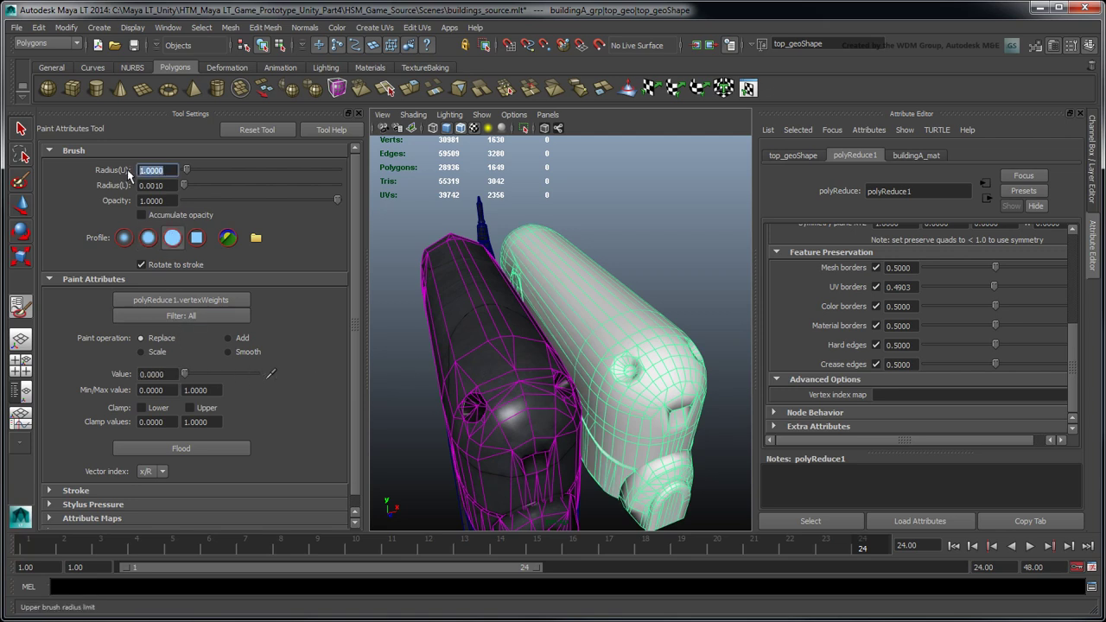
{"action": "type", "text": "50"}
{"action": "key", "text": "Return"}
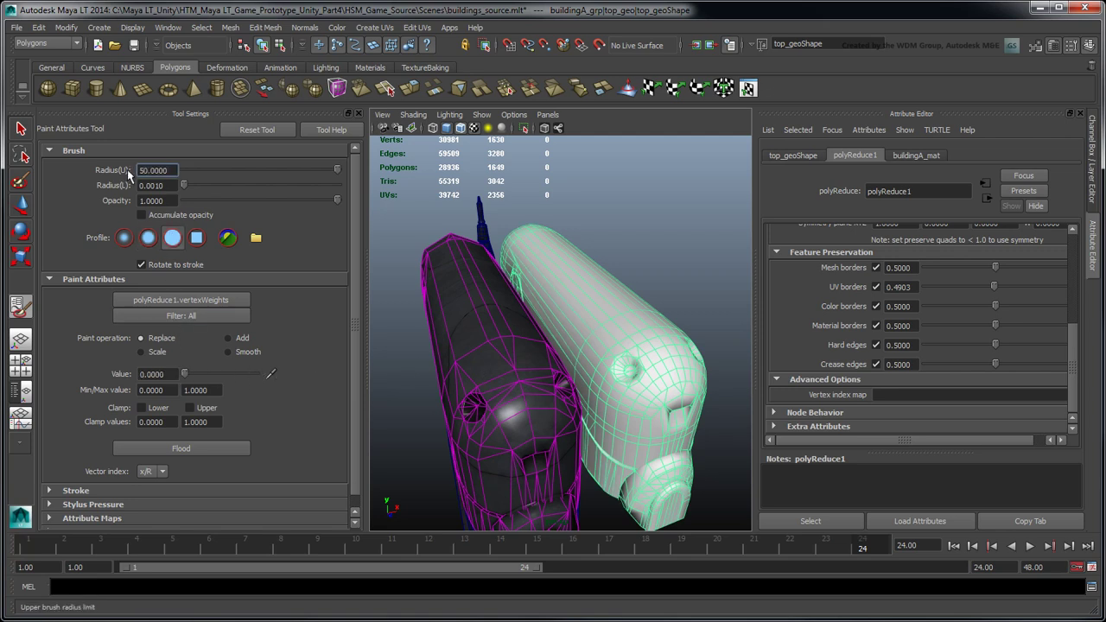
{"action": "left_click", "coordinate": [114, 489]}
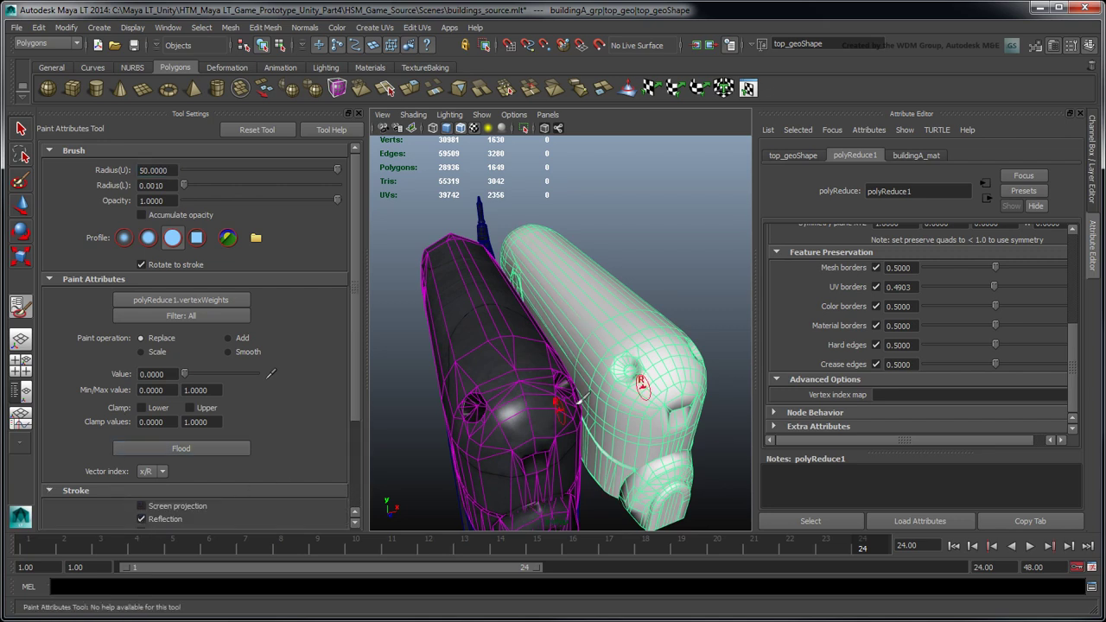
{"action": "mouse_move", "coordinate": [642, 386]}
{"action": "left_mouse_down"}
{"action": "mouse_move", "coordinate": [618, 361]}
{"action": "mouse_move", "coordinate": [665, 367]}
{"action": "mouse_move", "coordinate": [660, 343]}
{"action": "mouse_move", "coordinate": [609, 344]}
{"action": "mouse_move", "coordinate": [646, 320]}
{"action": "mouse_move", "coordinate": [628, 333]}
{"action": "mouse_move", "coordinate": [626, 361]}
{"action": "mouse_move", "coordinate": [633, 378]}
{"action": "mouse_move", "coordinate": [660, 382]}
{"action": "mouse_move", "coordinate": [654, 365]}
{"action": "mouse_move", "coordinate": [665, 357]}
{"action": "mouse_move", "coordinate": [585, 344]}
{"action": "mouse_move", "coordinate": [642, 371]}
{"action": "left_mouse_up"}
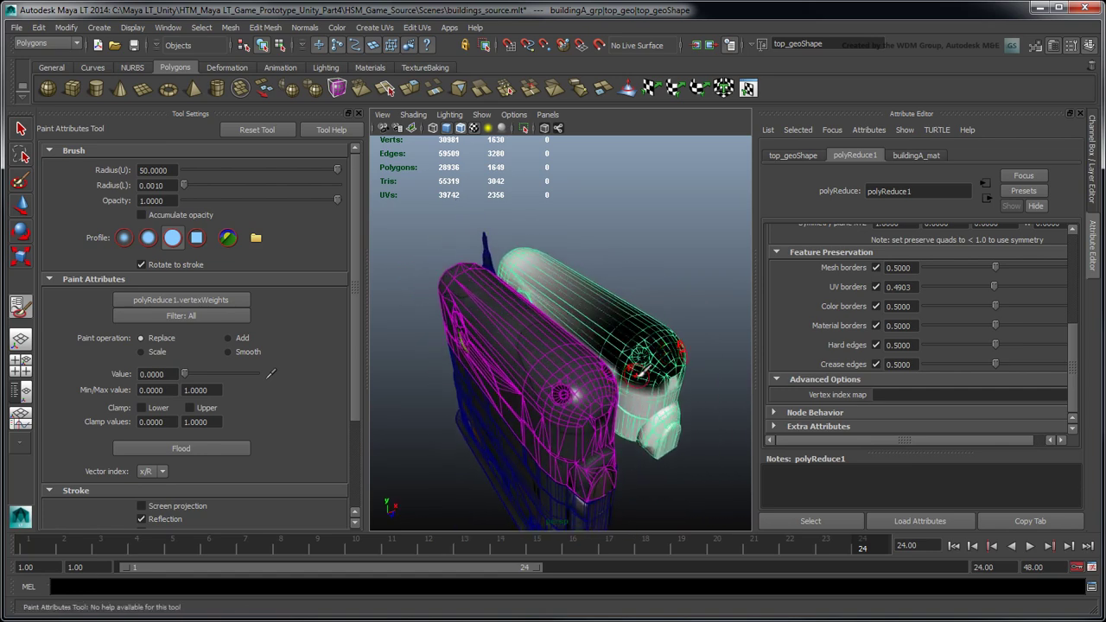
- Preview a stronger reduction with the painted weights, then set Percentage back to 50
{"action": "scroll", "coordinate": [1065, 284], "scroll_direction": "up", "scroll_amount": 5}
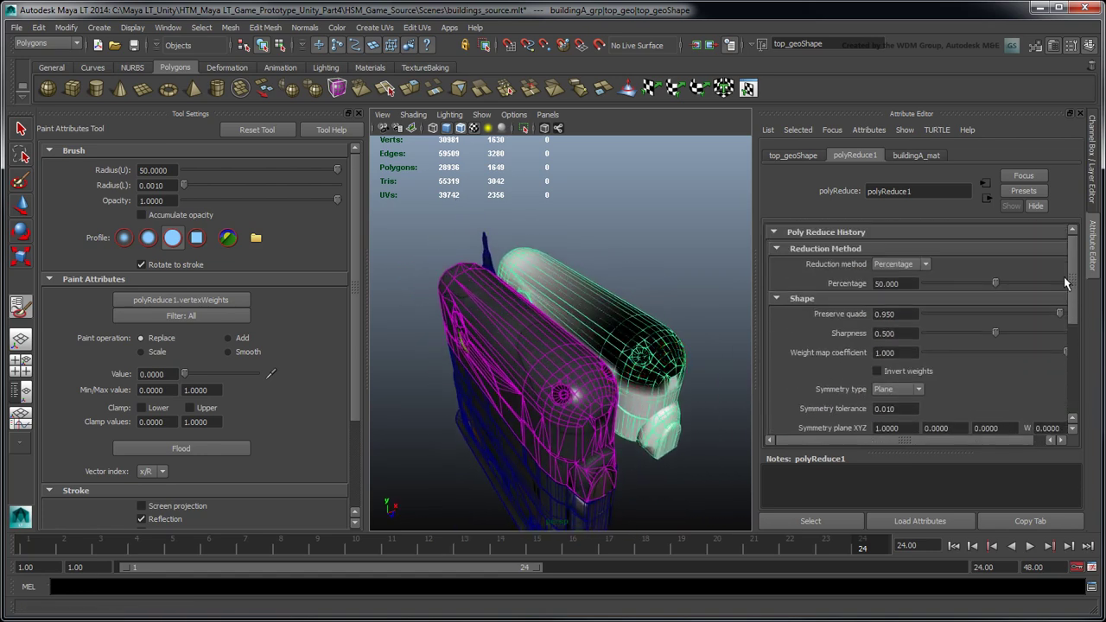
{"action": "left_click_drag", "start_coordinate": [1003, 283], "coordinate": [963, 285]}
{"action": "left_click", "coordinate": [915, 283]}
{"action": "type", "text": "5"}
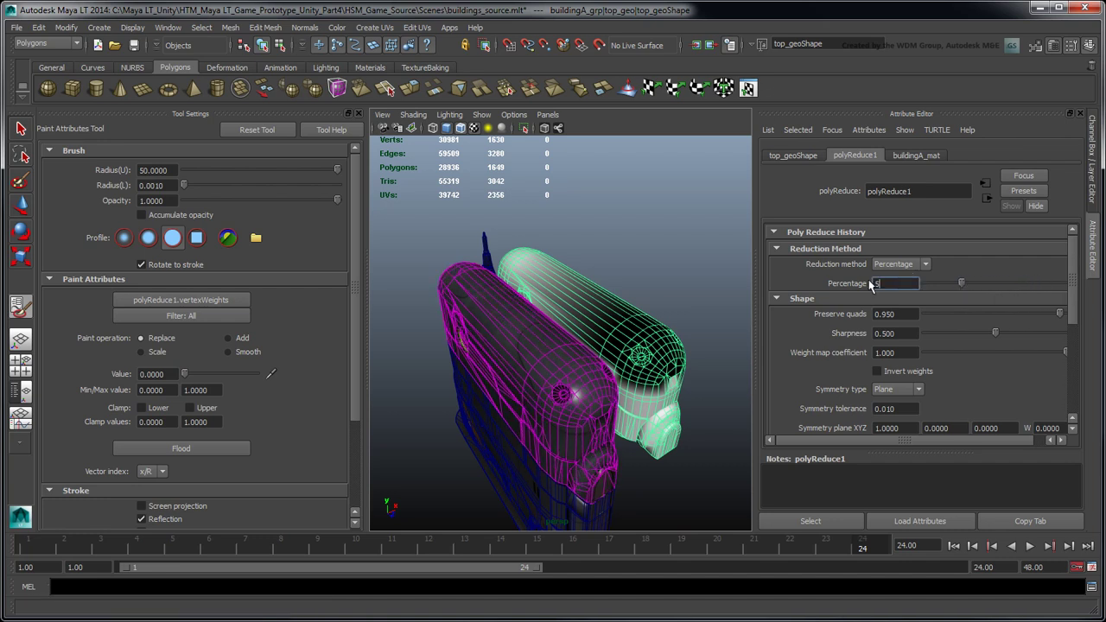
{"action": "type", "text": "0"}
{"action": "key", "text": "Return"}
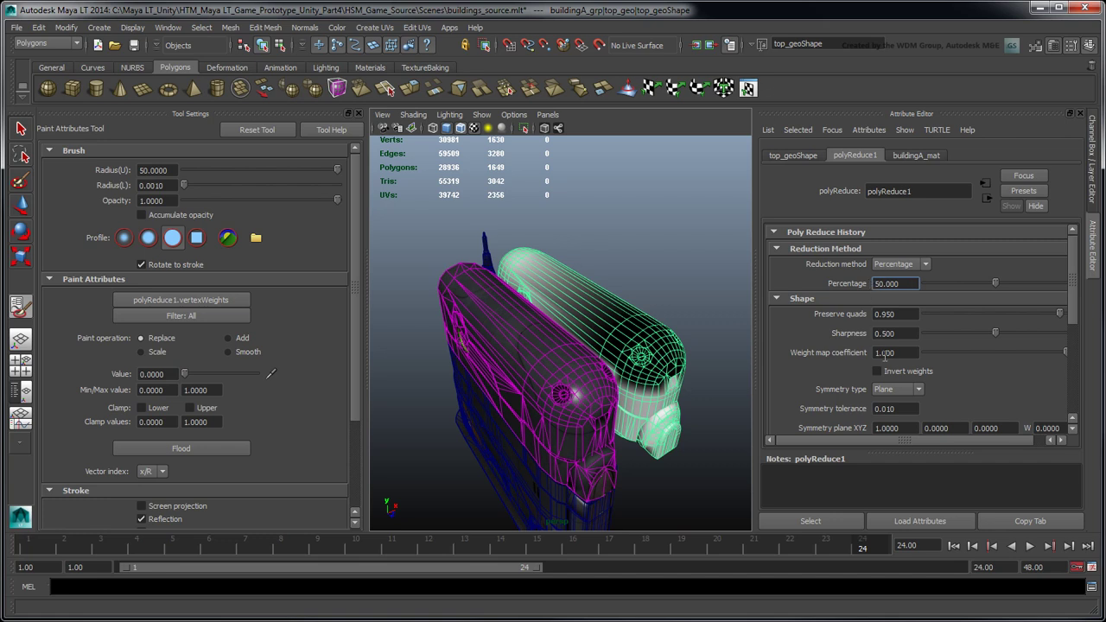
- Compare Invert weights on and off, leave it off, and close the paint tool settings
{"action": "left_click", "coordinate": [878, 371]}
{"action": "left_click", "coordinate": [878, 372]}
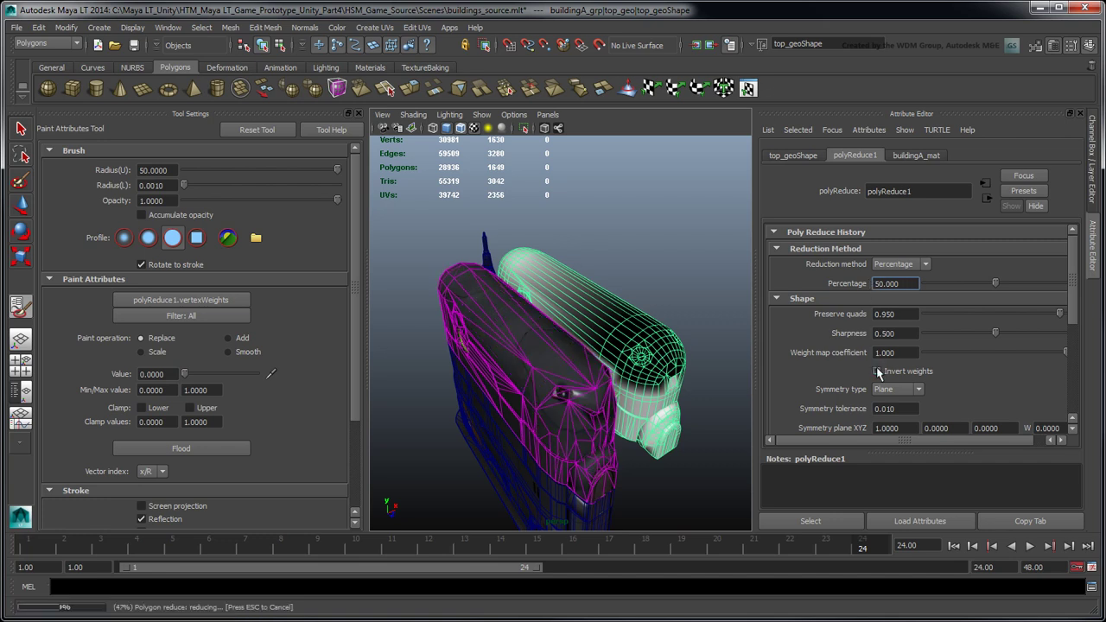
{"action": "left_click", "coordinate": [879, 371]}
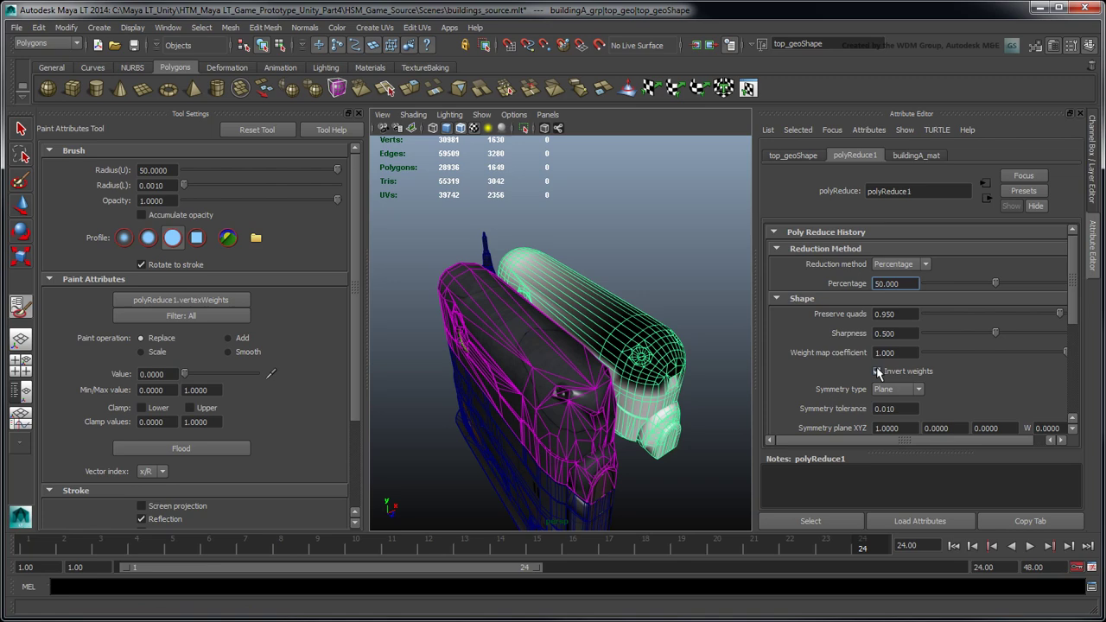
{"action": "left_click", "coordinate": [878, 372]}
{"action": "left_click", "coordinate": [356, 113]}
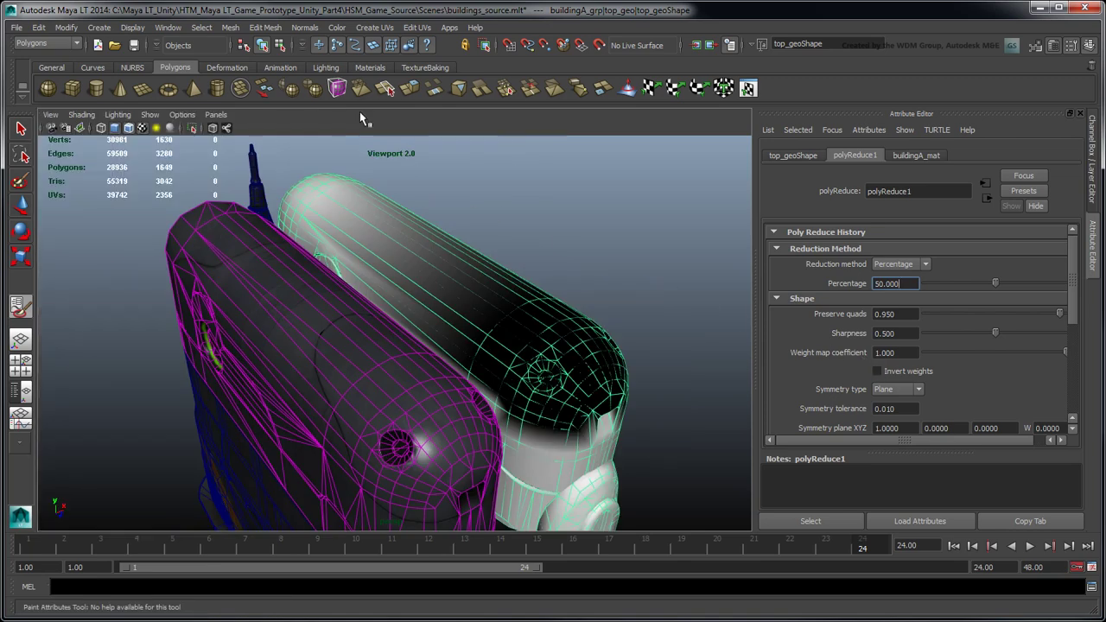
{"action": "left_click", "coordinate": [19, 135]}
{"action": "left_click", "coordinate": [796, 299]}
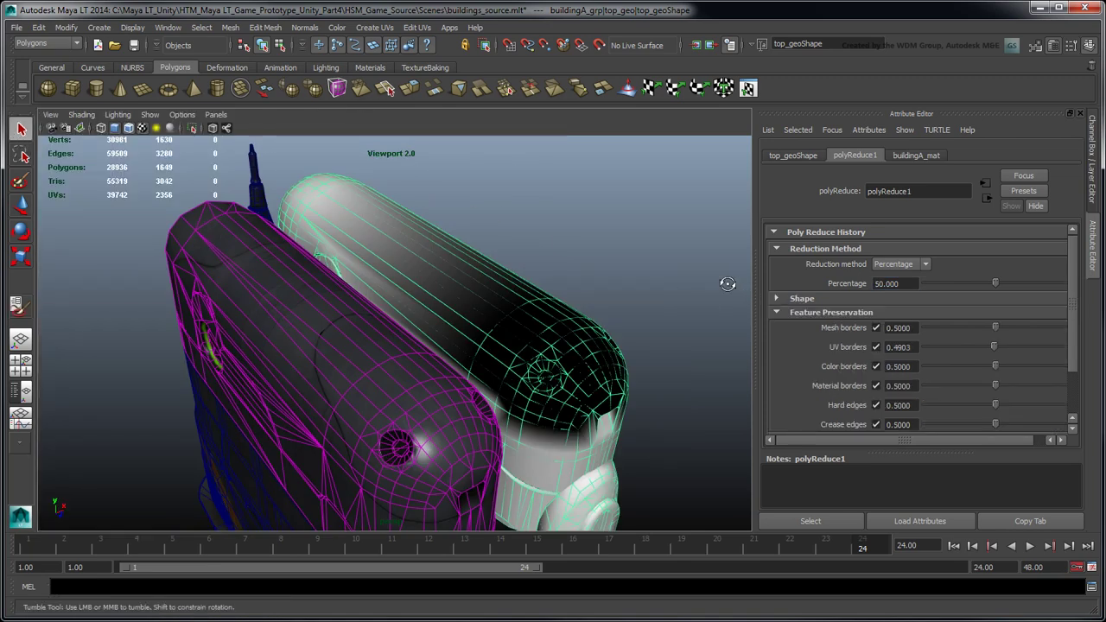
- Select middle_geo and apply a polygon reduction to it
{"action": "left_click_drag", "start_coordinate": [728, 284], "coordinate": [652, 313], "text": "alt"}
{"action": "left_click", "coordinate": [652, 314]}
{"action": "middle_click_drag", "start_coordinate": [652, 313], "coordinate": [647, 340], "text": "alt"}
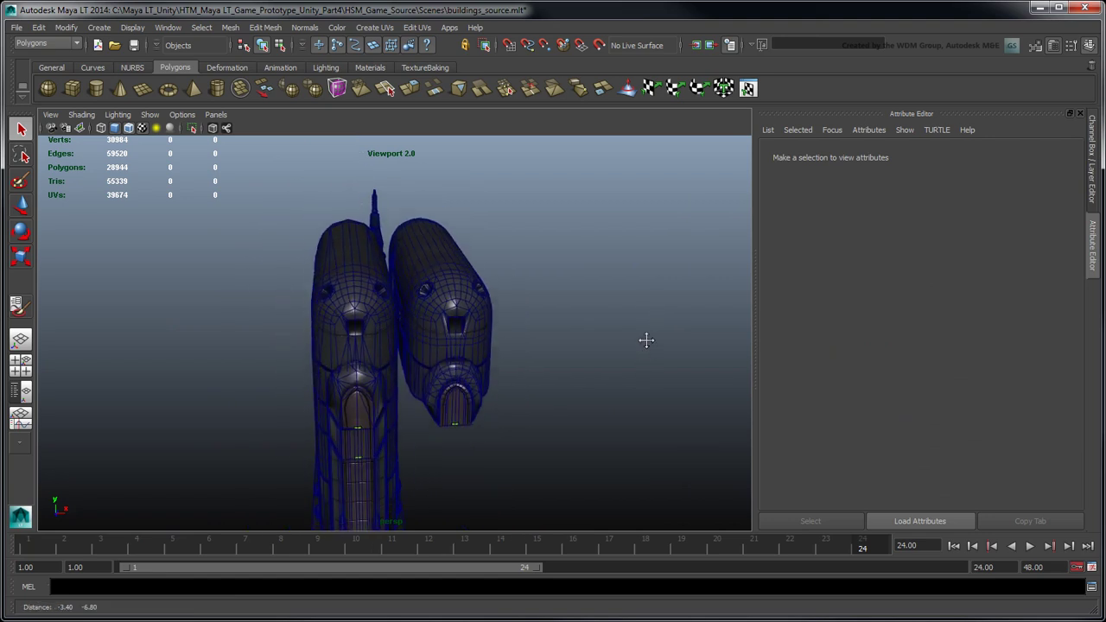
{"action": "left_click_drag", "start_coordinate": [646, 339], "coordinate": [622, 318], "text": "alt"}
{"action": "left_click", "coordinate": [335, 395]}
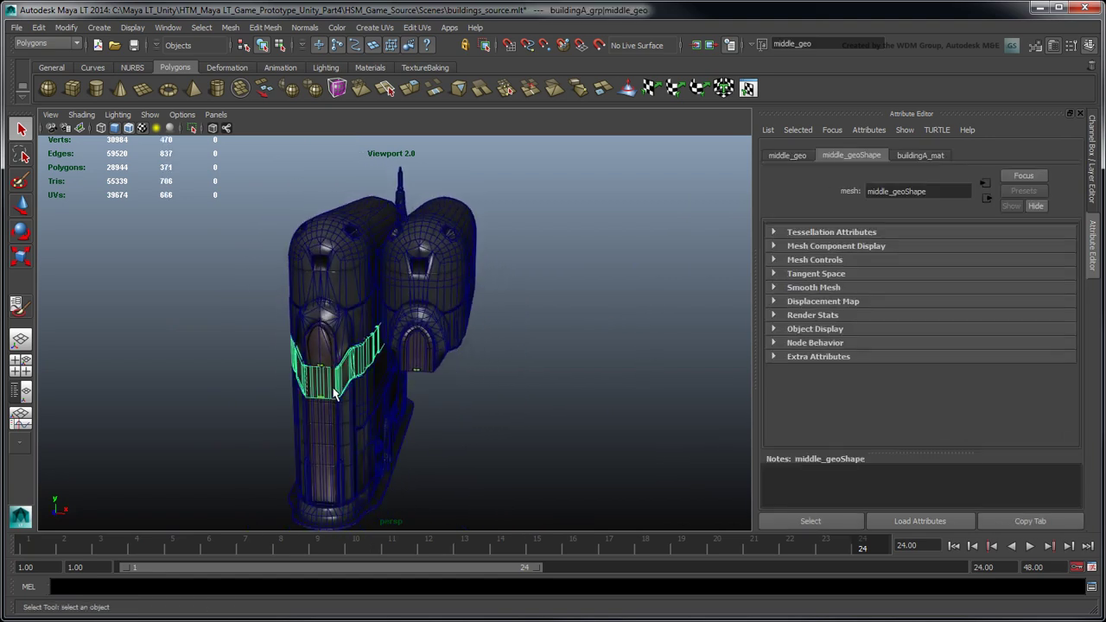
{"action": "left_click", "coordinate": [231, 27]}
{"action": "left_click", "coordinate": [322, 182]}
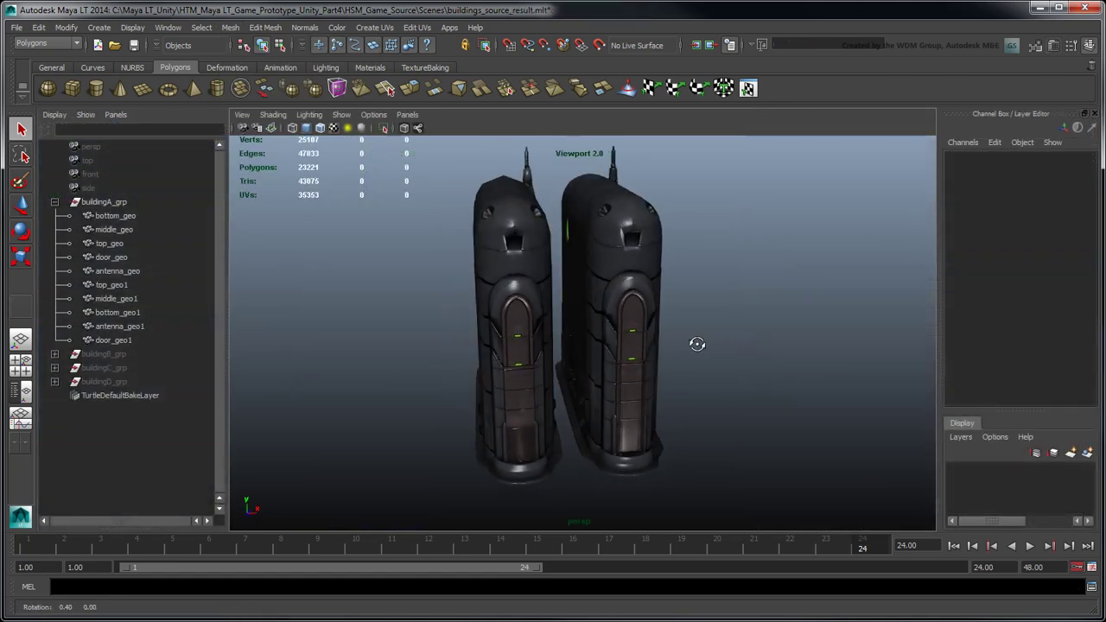
- Inspect the building pieces, then select the left building's top_geo1 through door_geo1
{"action": "left_click_drag", "start_coordinate": [698, 340], "coordinate": [652, 349], "text": "alt"}
{"action": "left_click", "coordinate": [653, 348]}
{"action": "left_click", "coordinate": [525, 263]}
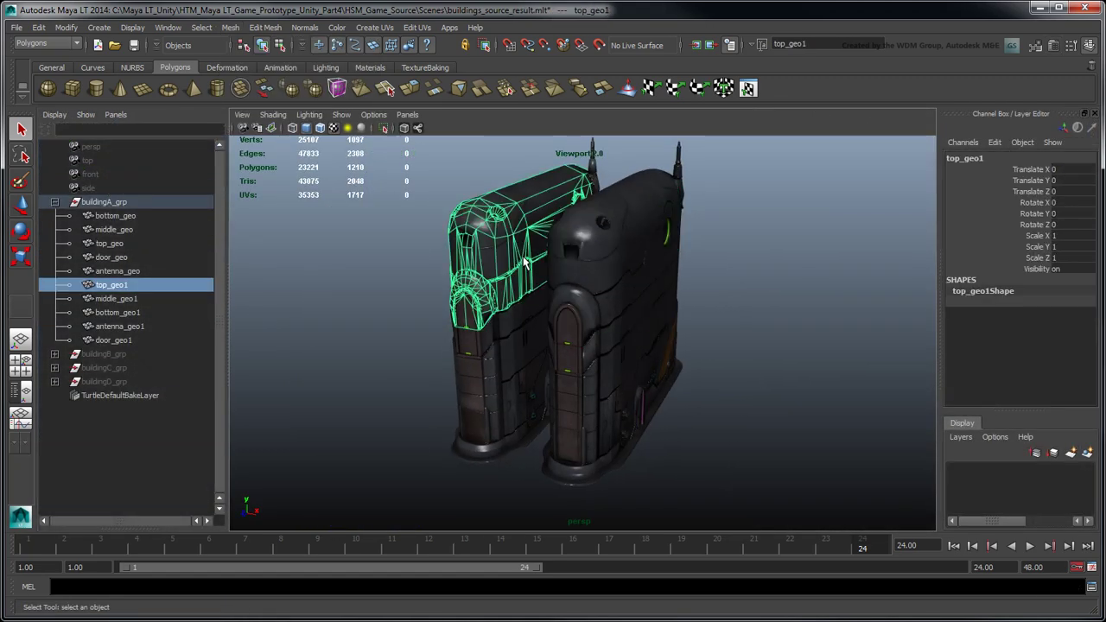
{"action": "left_click", "coordinate": [597, 346]}
{"action": "left_click", "coordinate": [526, 340]}
{"action": "left_click", "coordinate": [585, 397]}
{"action": "left_click", "coordinate": [497, 386]}
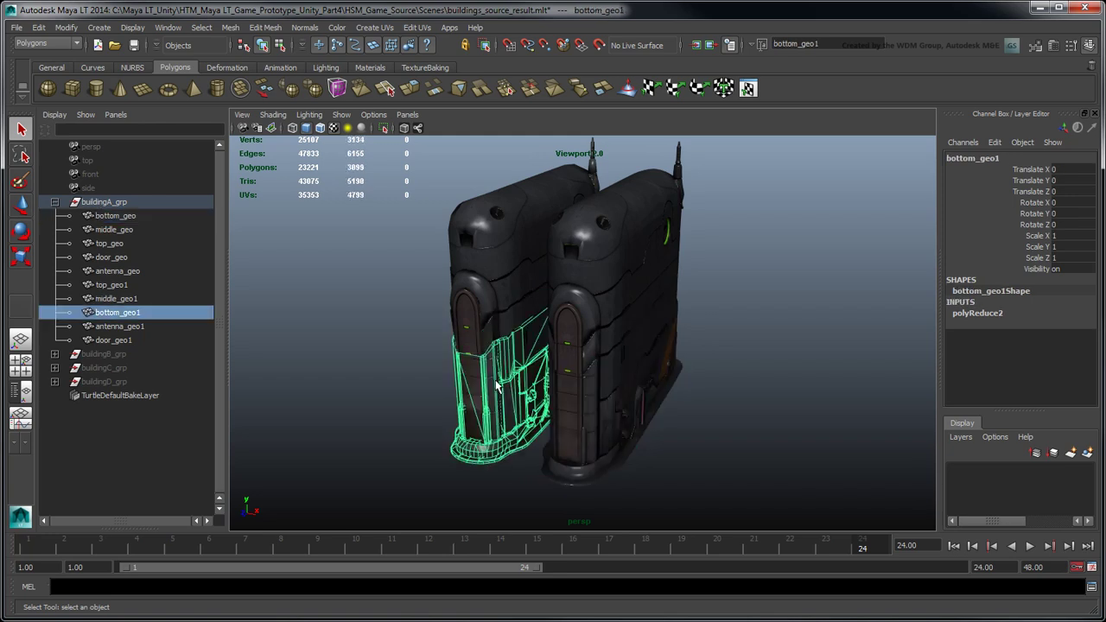
{"action": "left_click", "coordinate": [435, 371]}
{"action": "left_click", "coordinate": [112, 285]}
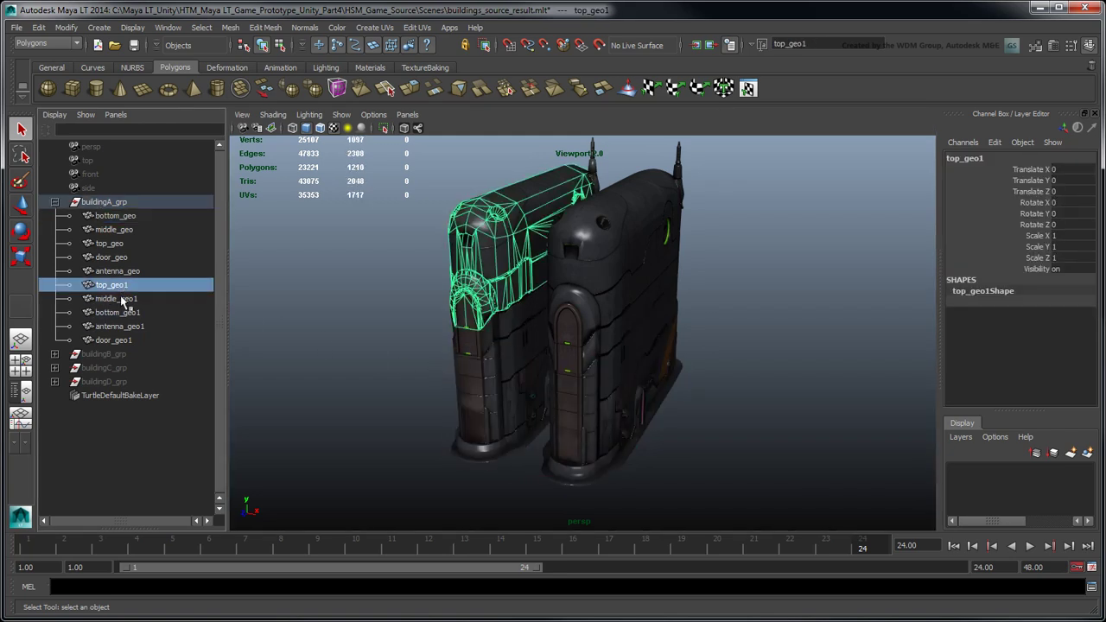
{"action": "left_click", "coordinate": [125, 340], "text": "shift"}
- Combine the left building's five pieces into one mesh and delete its history
{"action": "left_click", "coordinate": [230, 27]}
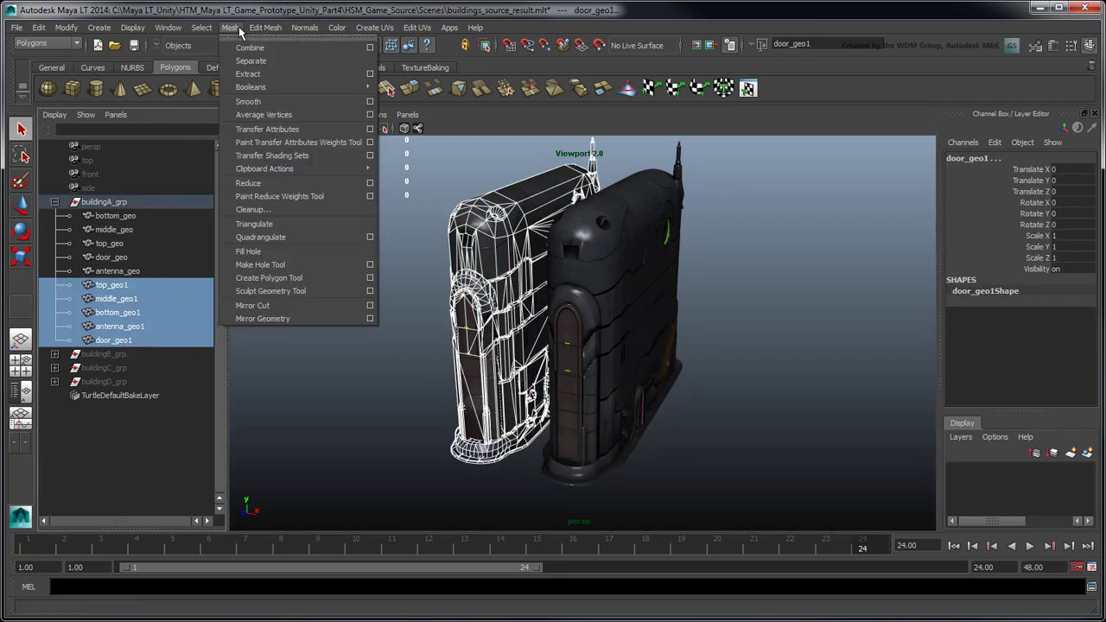
{"action": "left_click", "coordinate": [244, 43]}
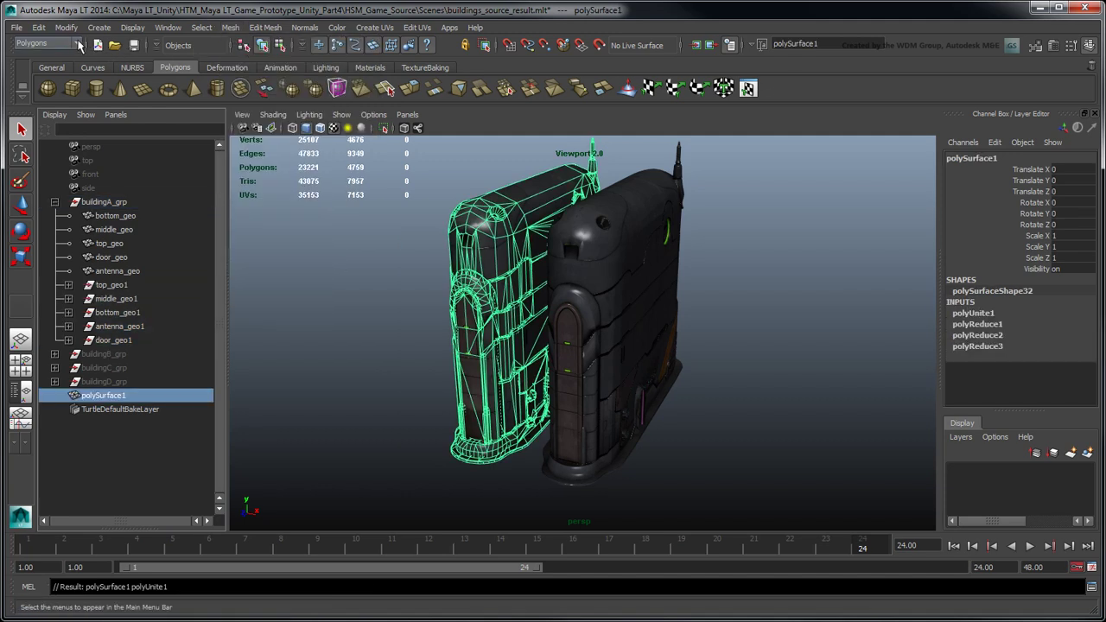
{"action": "left_click", "coordinate": [39, 27]}
{"action": "mouse_move", "coordinate": [99, 174]}
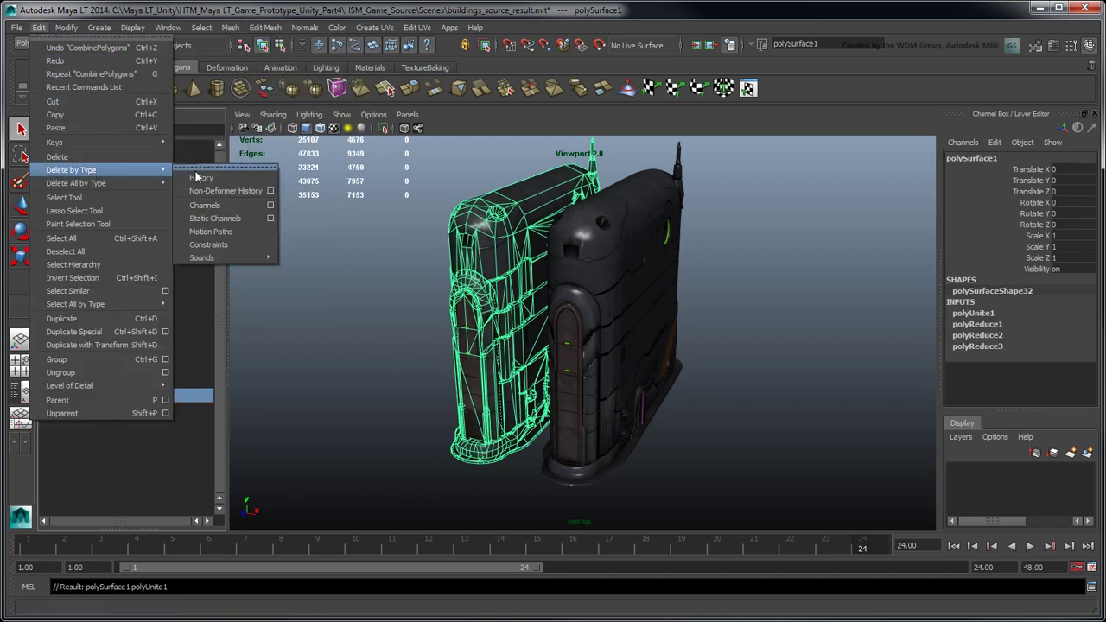
{"action": "left_click", "coordinate": [201, 177]}
- Rename the combined mesh to buildingA_geo
{"action": "double_click", "coordinate": [117, 327]}
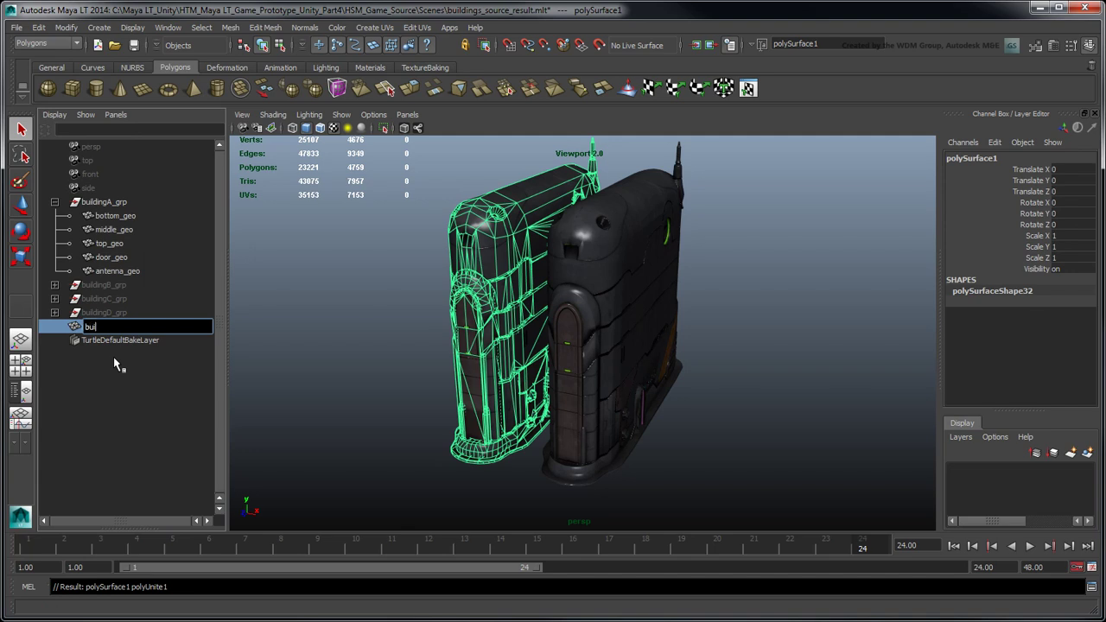
{"action": "type", "text": "buildingA_geo"}
{"action": "key", "text": "Return"}
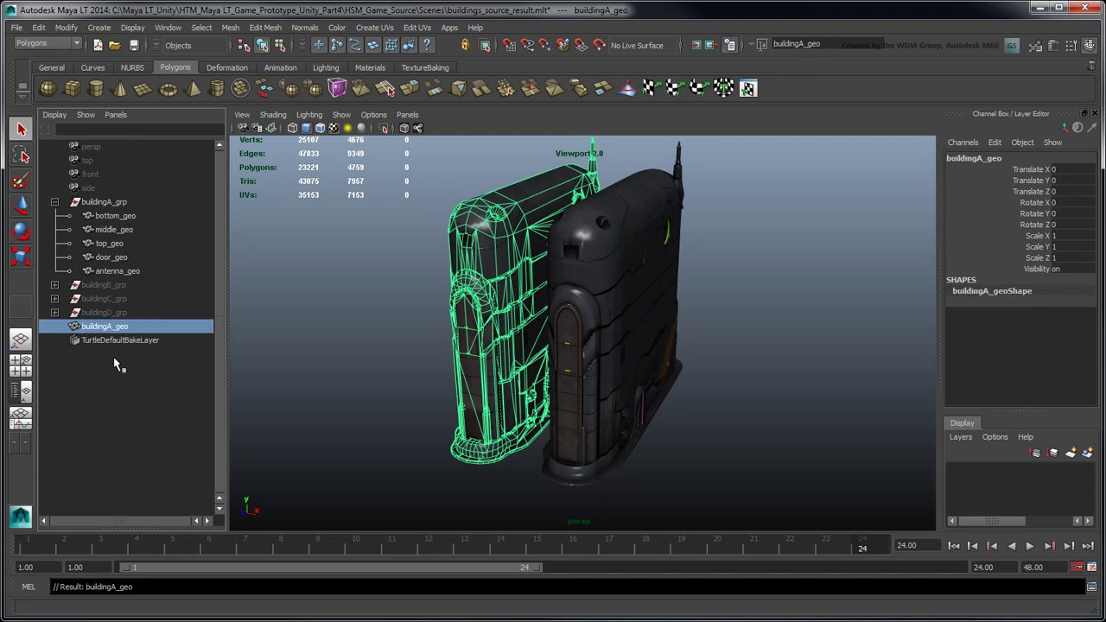
- Send the selected building to Unity as buildingA.fbx with animation excluded
{"action": "left_click", "coordinate": [17, 27]}
{"action": "mouse_move", "coordinate": [121, 185]}
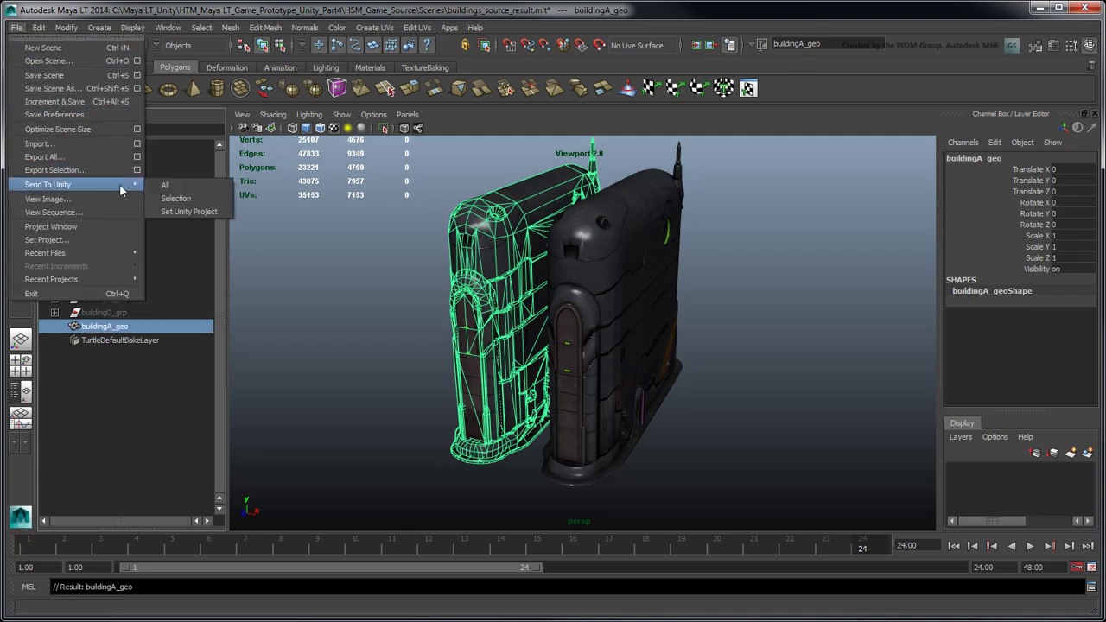
{"action": "left_click", "coordinate": [194, 193]}
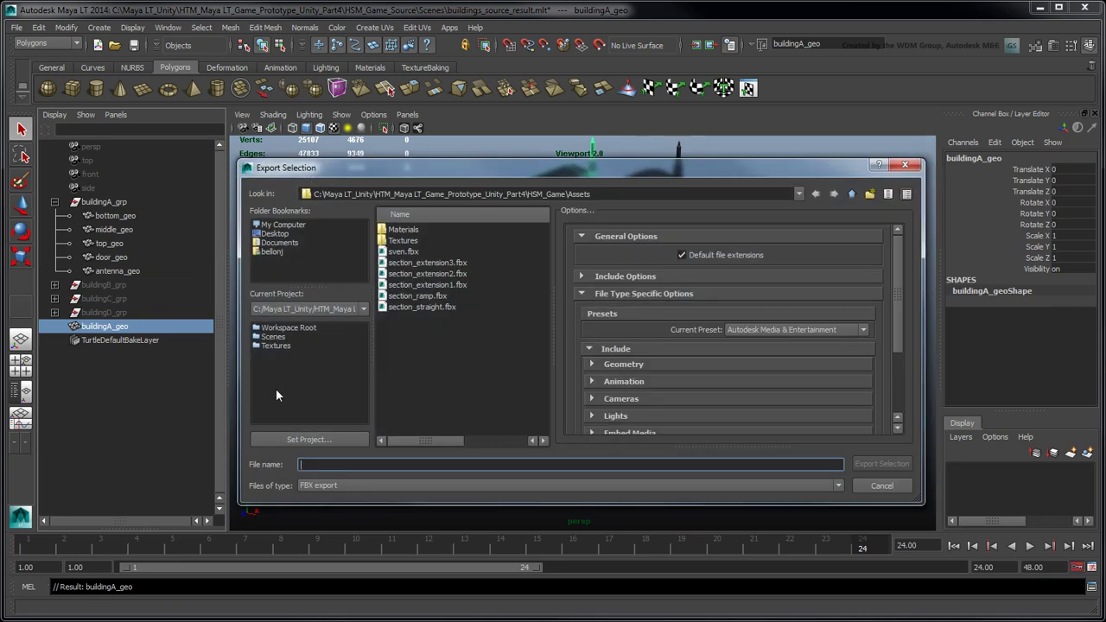
{"action": "type", "text": "buildingA.fbx"}
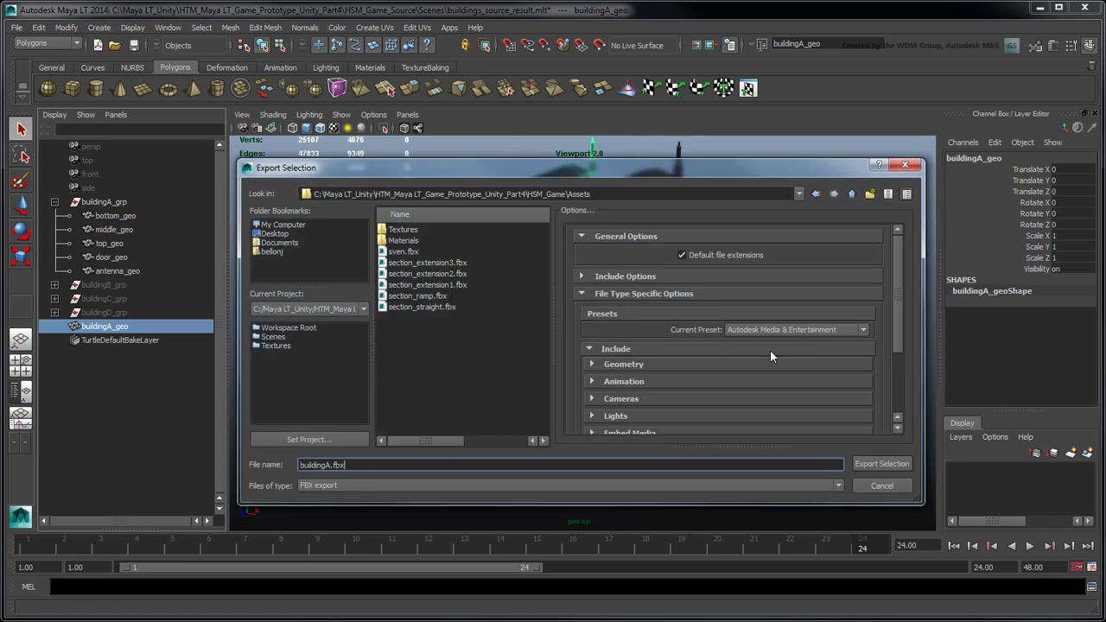
{"action": "key", "text": "Tab"}
{"action": "left_click", "coordinate": [810, 381]}
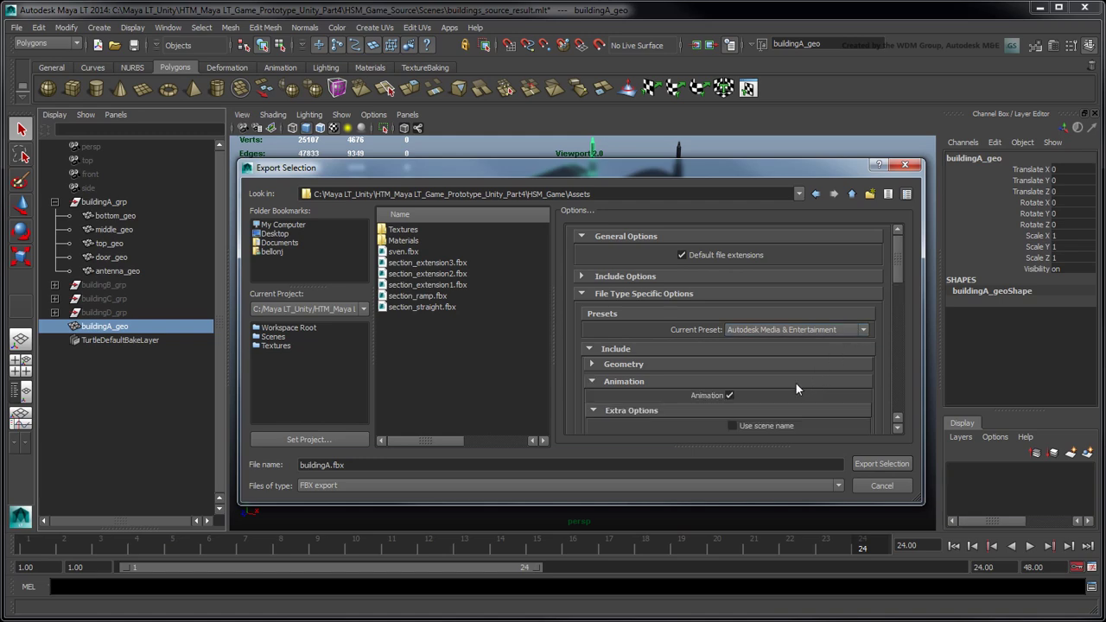
{"action": "left_click", "coordinate": [730, 396]}
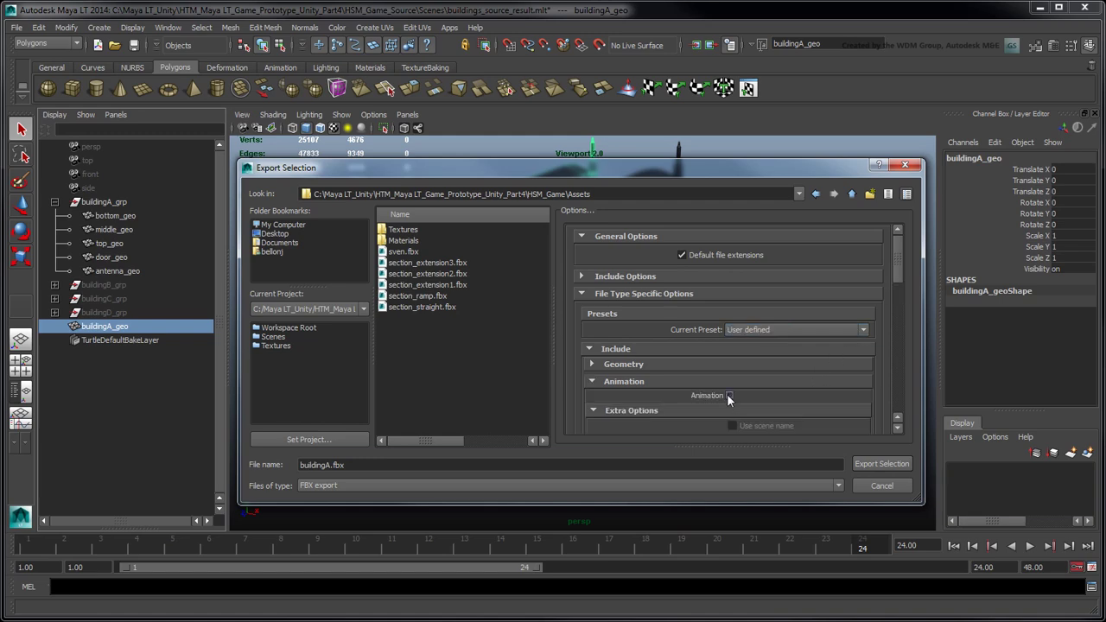
{"action": "left_click", "coordinate": [870, 465]}
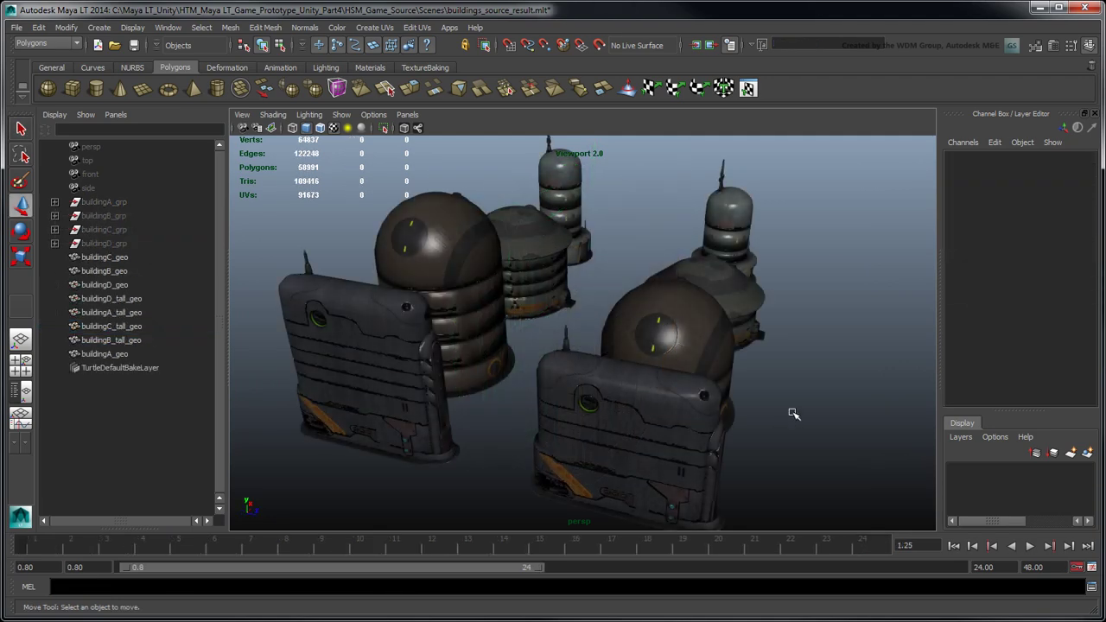
- Orbit the view to inspect the eight finished building meshes
{"action": "left_click_drag", "start_coordinate": [797, 414], "coordinate": [536, 401], "text": "alt"}
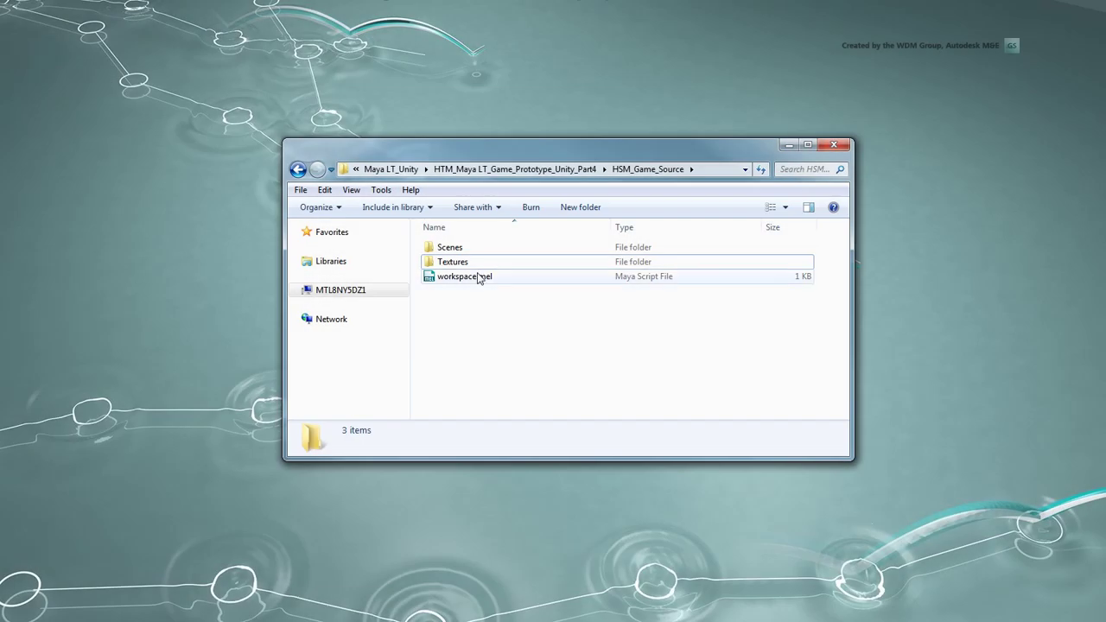
- Copy the source Textures folder and navigate to HSM_Game\Assets
{"action": "left_click", "coordinate": [453, 262]}
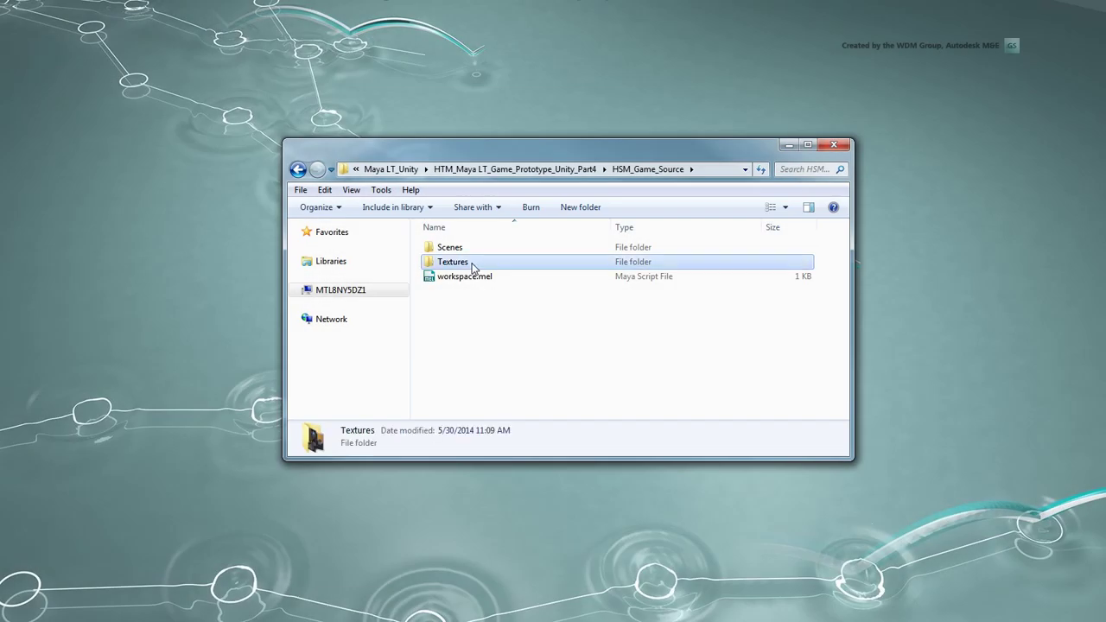
{"action": "left_click", "coordinate": [325, 190]}
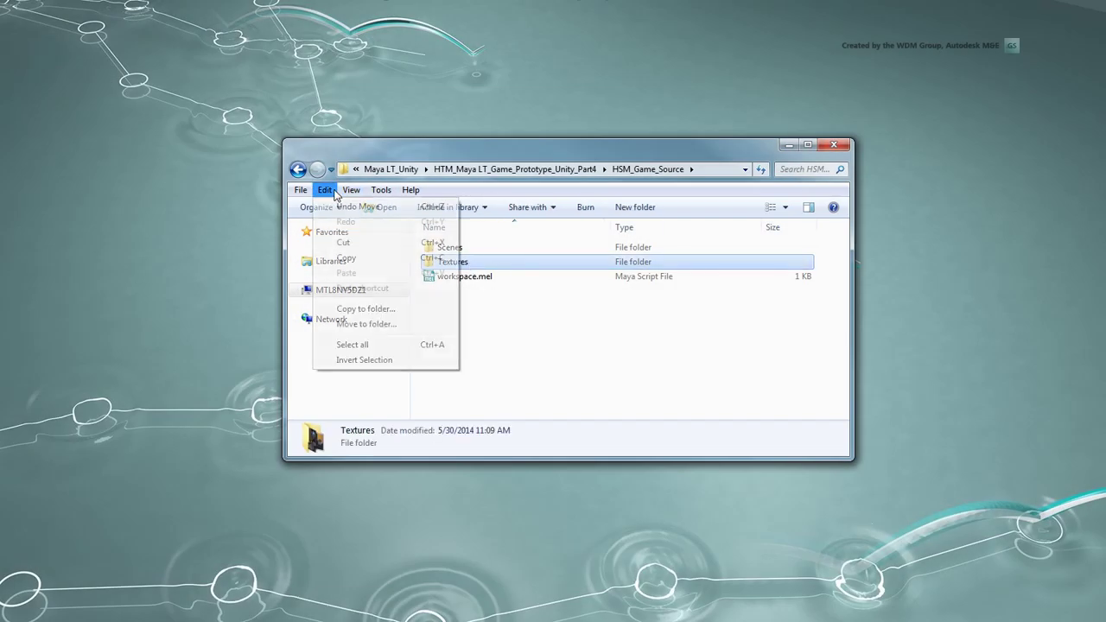
{"action": "left_click", "coordinate": [347, 257]}
{"action": "left_click", "coordinate": [512, 169]}
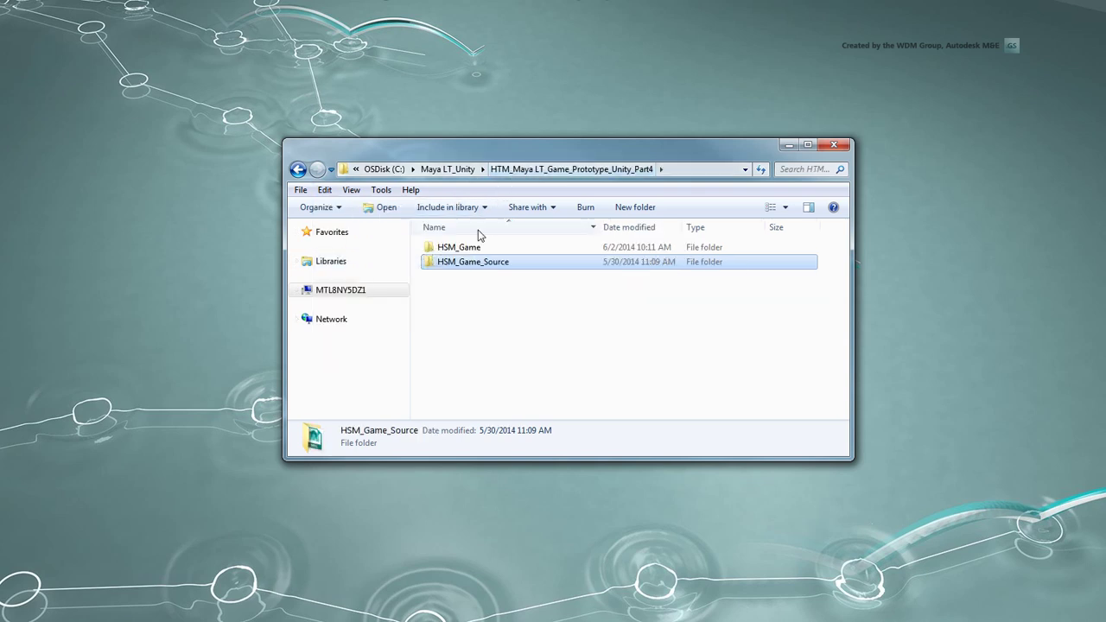
{"action": "double_click", "coordinate": [466, 249]}
{"action": "double_click", "coordinate": [467, 249]}
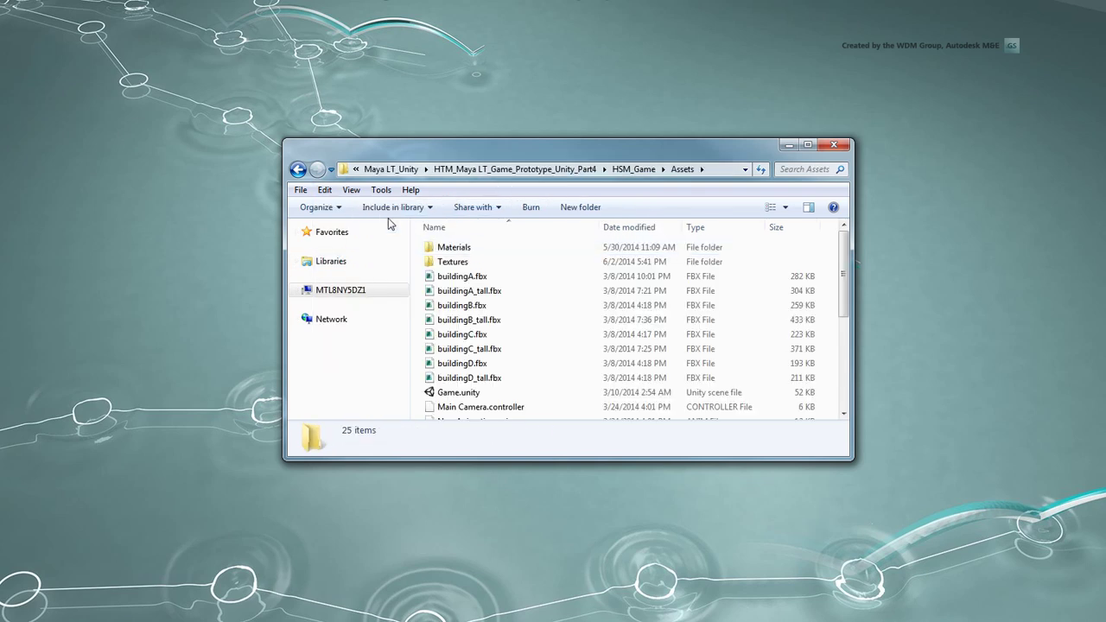
- Paste Textures into Assets, replacing all existing files including .mayaSwatches
{"action": "left_click", "coordinate": [325, 191]}
{"action": "left_click", "coordinate": [364, 273]}
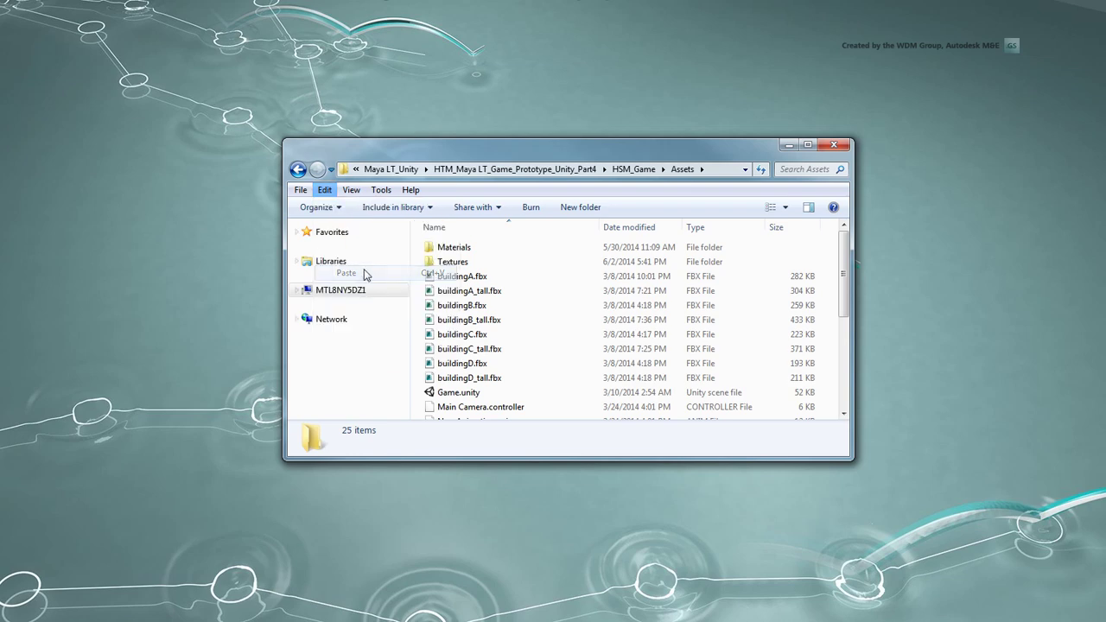
{"action": "left_click", "coordinate": [592, 440]}
{"action": "left_click", "coordinate": [475, 450]}
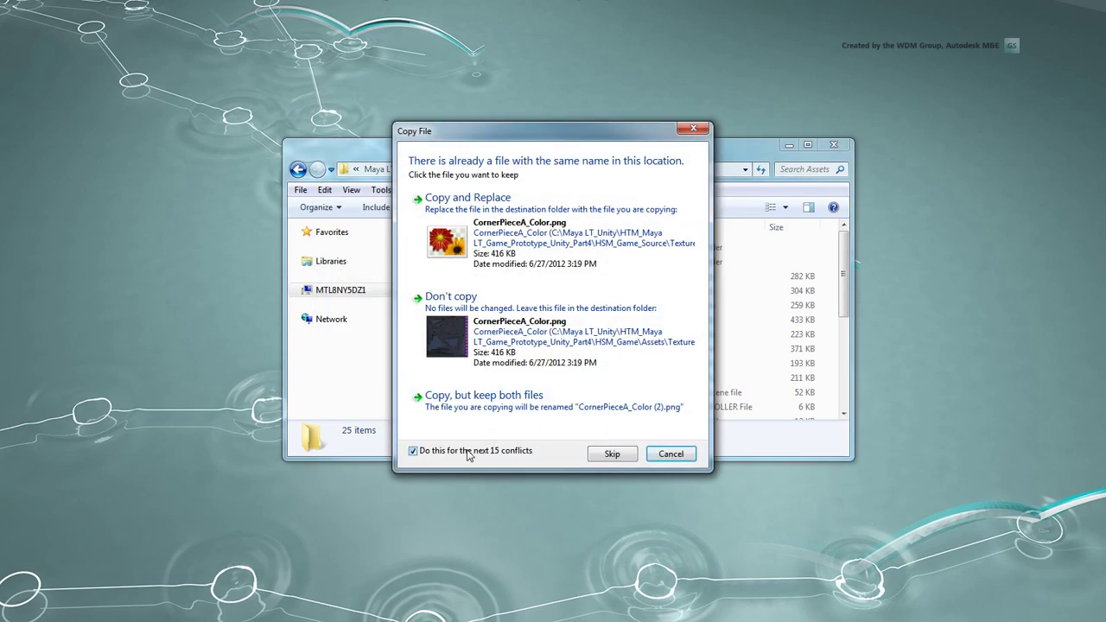
{"action": "left_click", "coordinate": [467, 198]}
{"action": "left_click", "coordinate": [537, 423]}
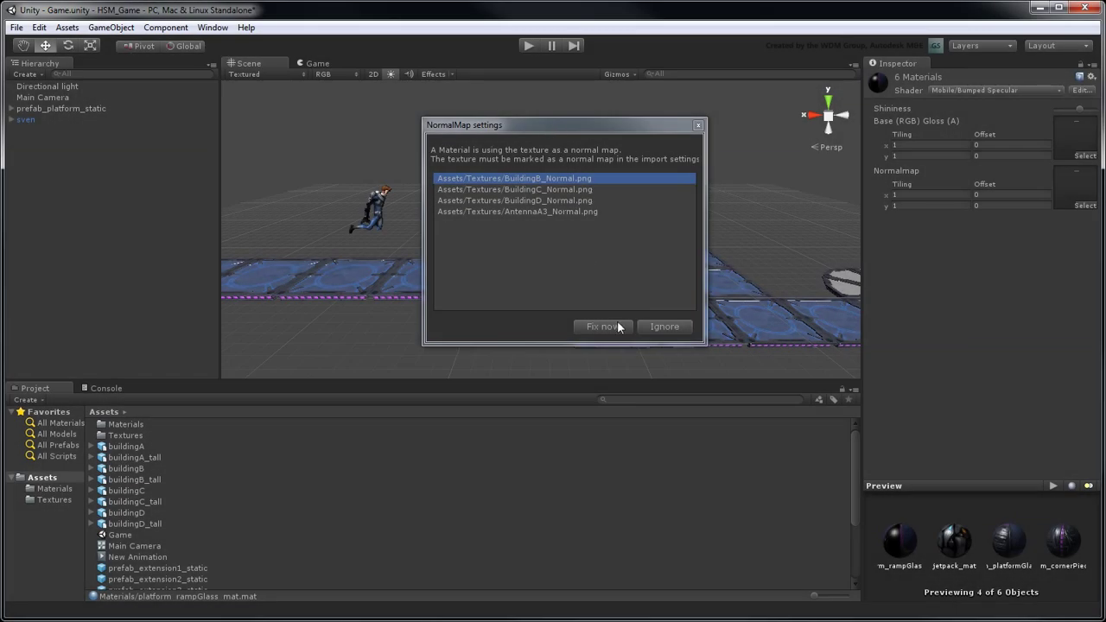
- Fix the normal maps and set all eight building models to From Model's Material naming
{"action": "left_click", "coordinate": [602, 326]}
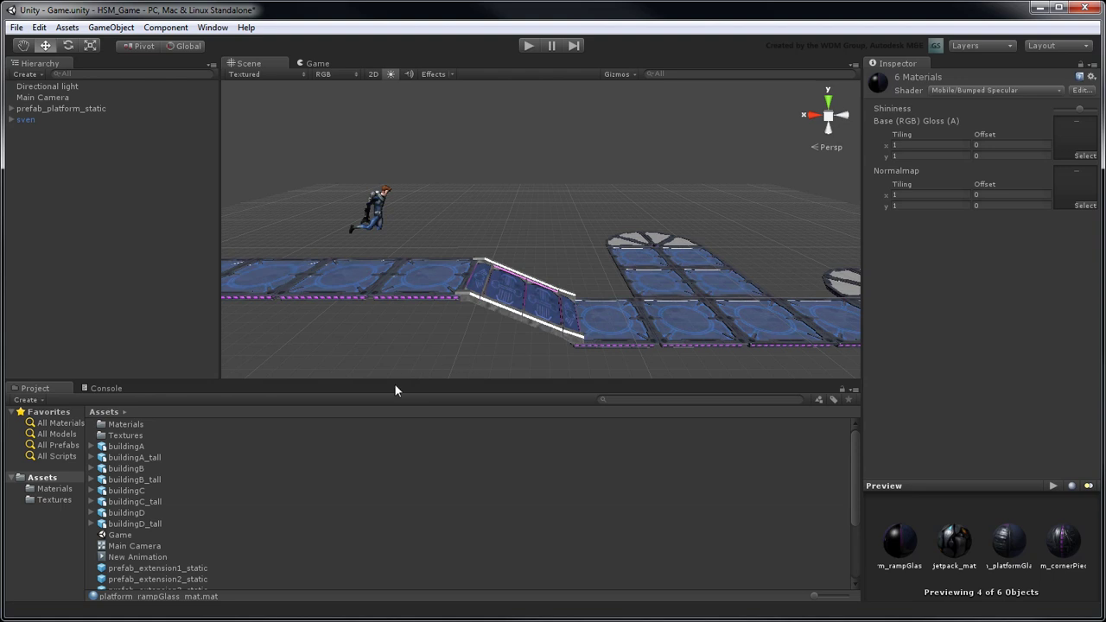
{"action": "left_click", "coordinate": [139, 447]}
{"action": "left_click", "coordinate": [137, 524], "text": "shift"}
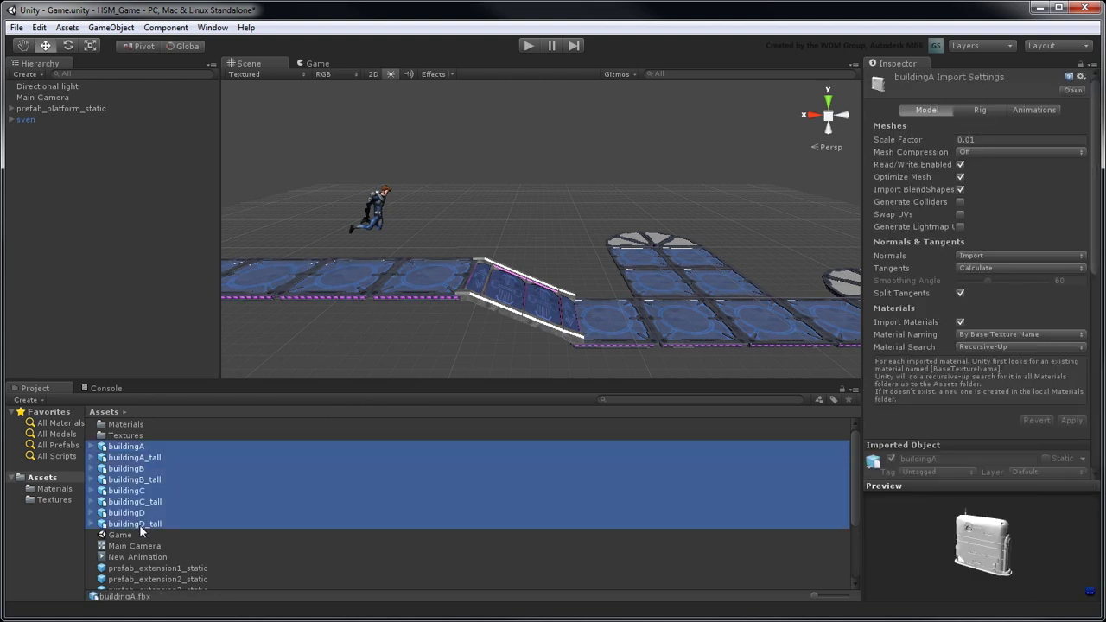
{"action": "left_click", "coordinate": [986, 336]}
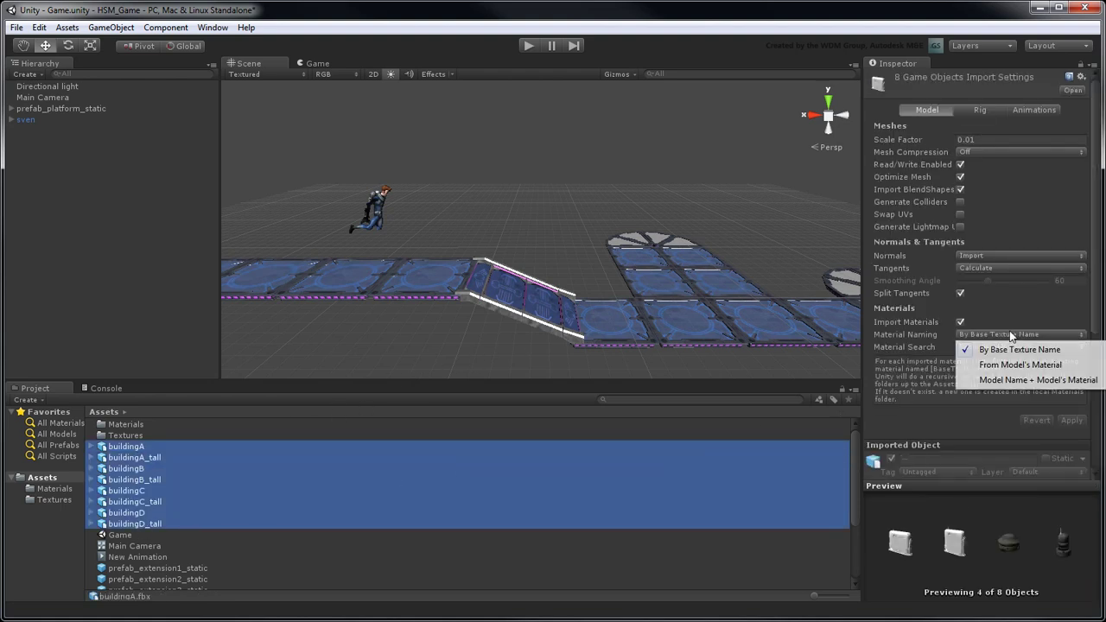
{"action": "left_click", "coordinate": [1020, 364]}
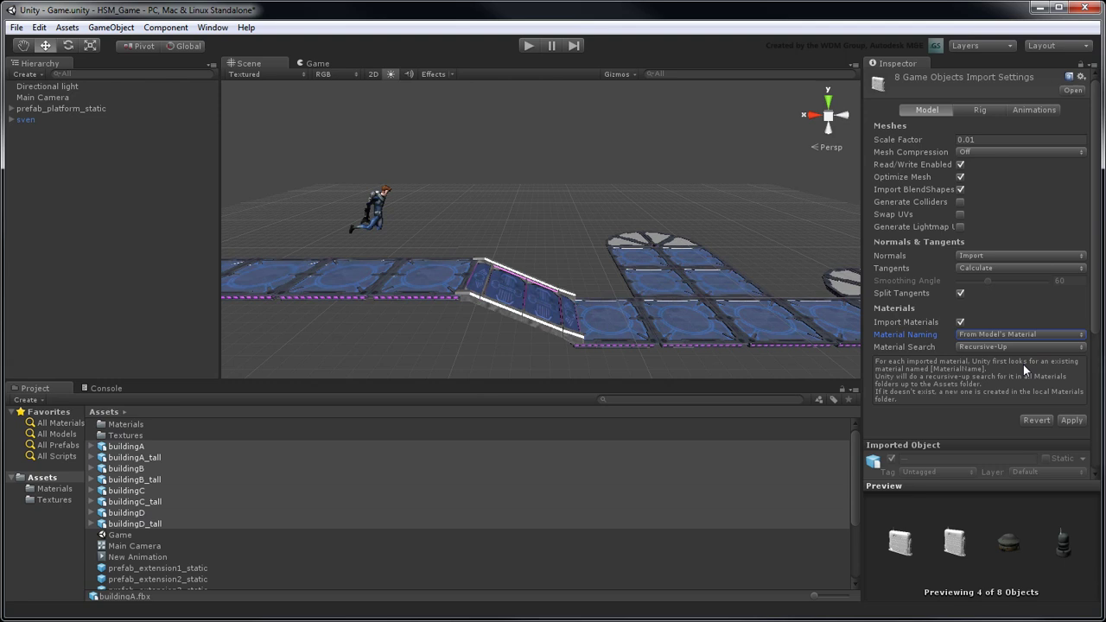
{"action": "left_click", "coordinate": [1071, 421]}
- Fix the flagged normal maps again and set the buildings' Animation Type to None
{"action": "left_click", "coordinate": [620, 326]}
{"action": "left_click", "coordinate": [977, 107]}
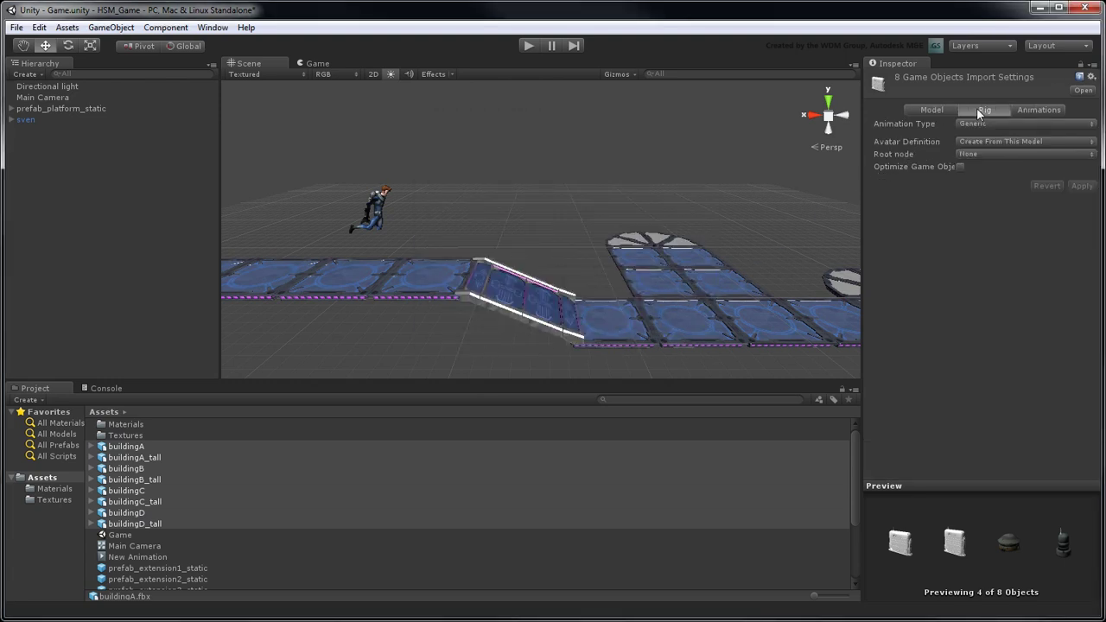
{"action": "left_click", "coordinate": [983, 123]}
{"action": "left_click", "coordinate": [989, 140]}
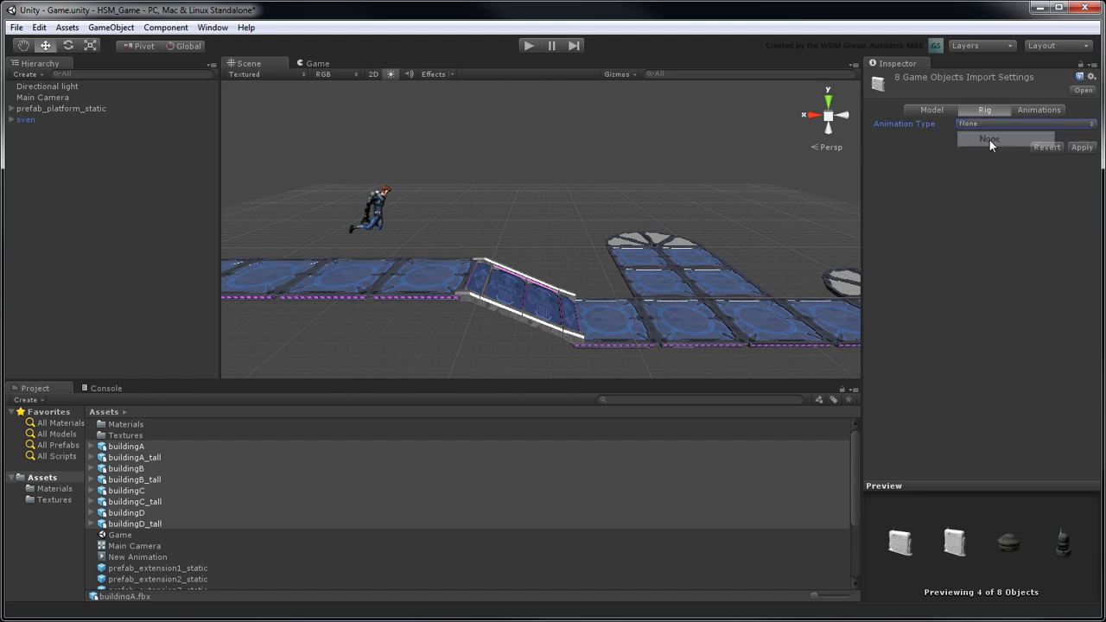
{"action": "left_click", "coordinate": [1078, 148]}
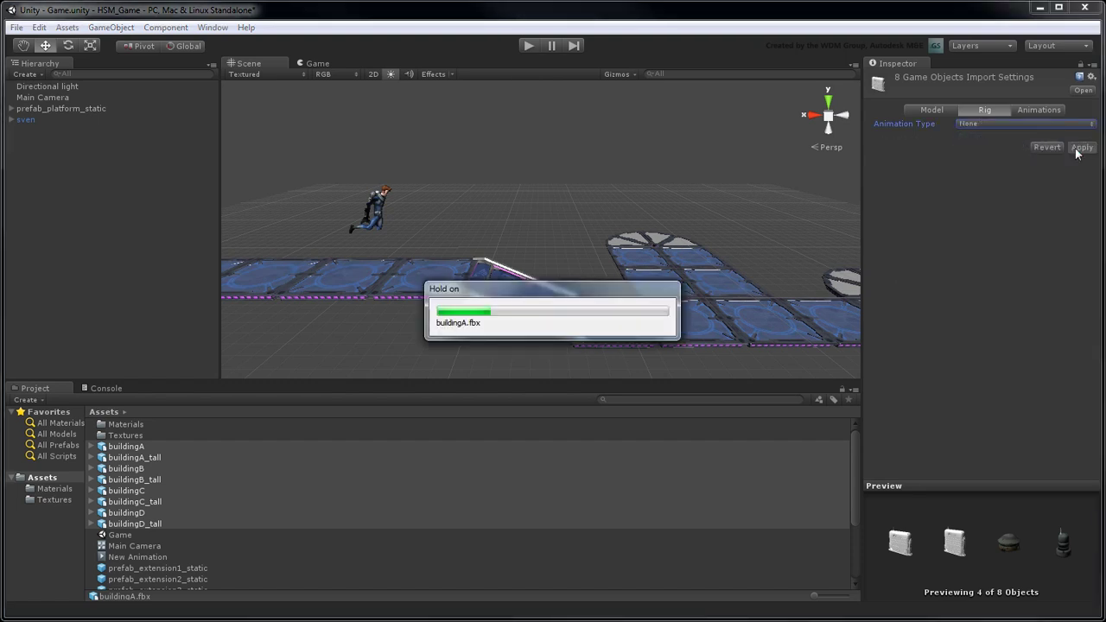
- Create a prefab from buildingA named prefab_buildingA_static
{"action": "right_click", "coordinate": [740, 446]}
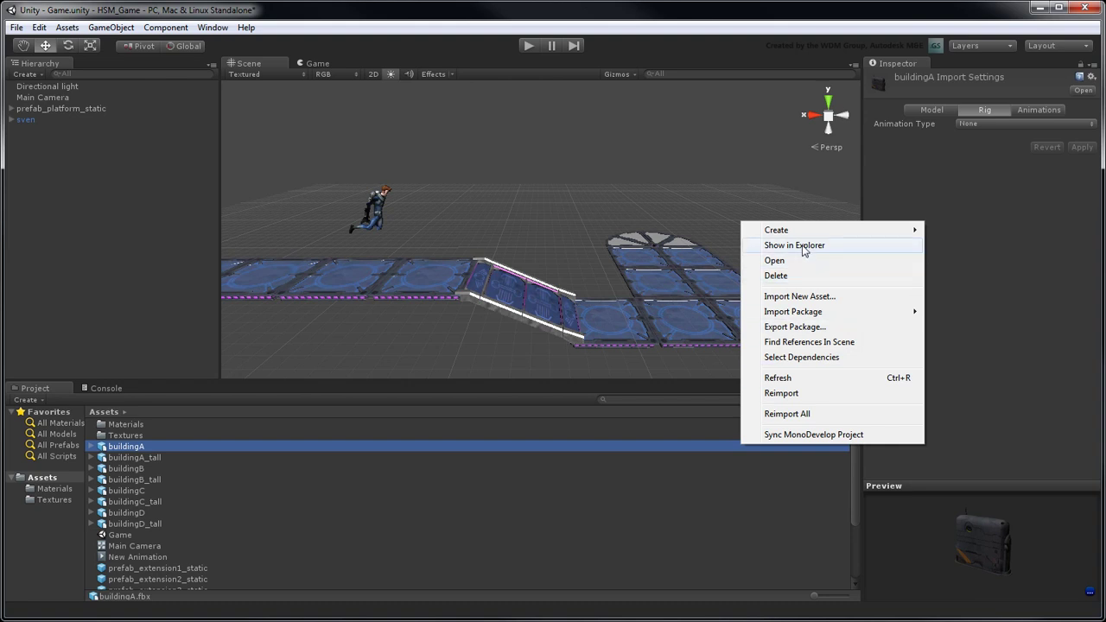
{"action": "mouse_move", "coordinate": [815, 231]}
{"action": "left_click", "coordinate": [956, 333]}
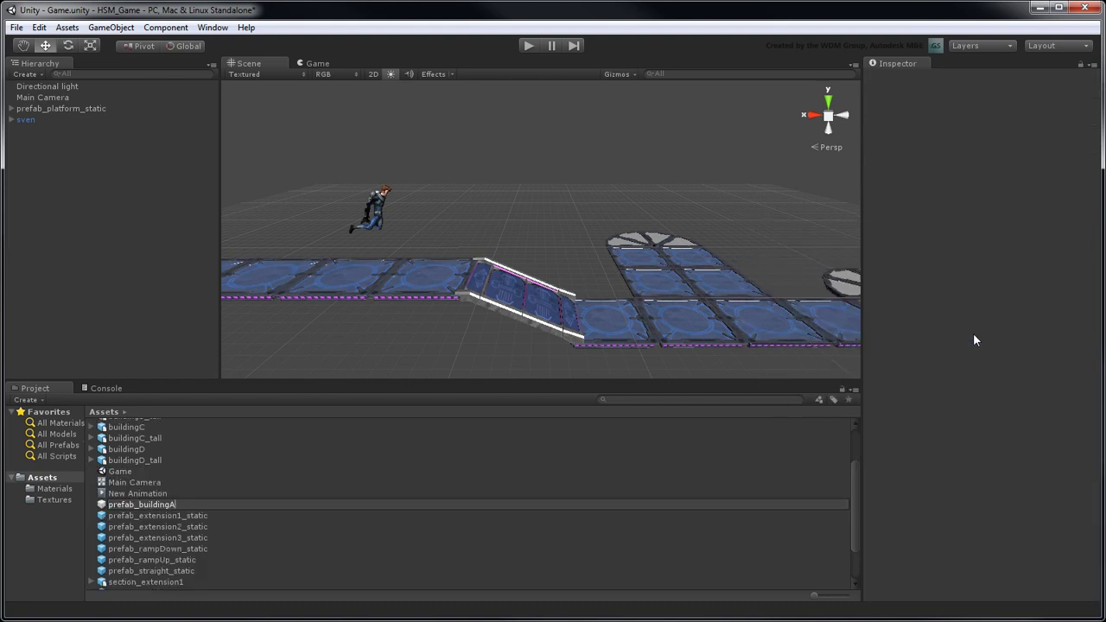
{"action": "type", "text": "prefab_buildingA_static"}
{"action": "key", "text": "Return"}
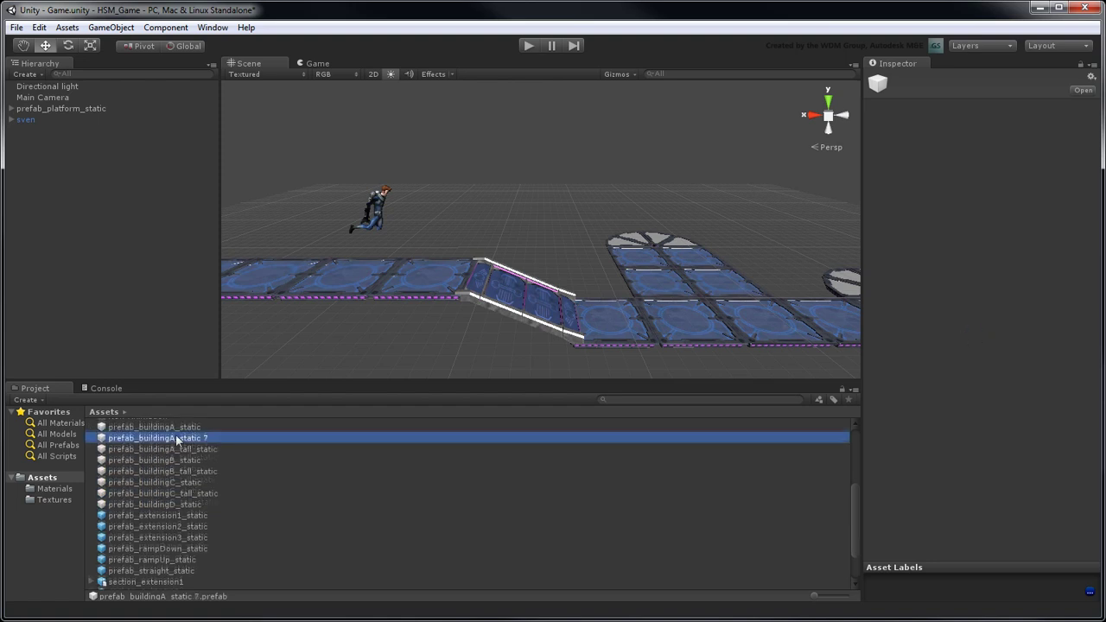
- Rename the copied prefab to prefab_buildingD_tall_static
{"action": "key", "text": "BackSpace"}
{"action": "type", "text": "D_tall"}
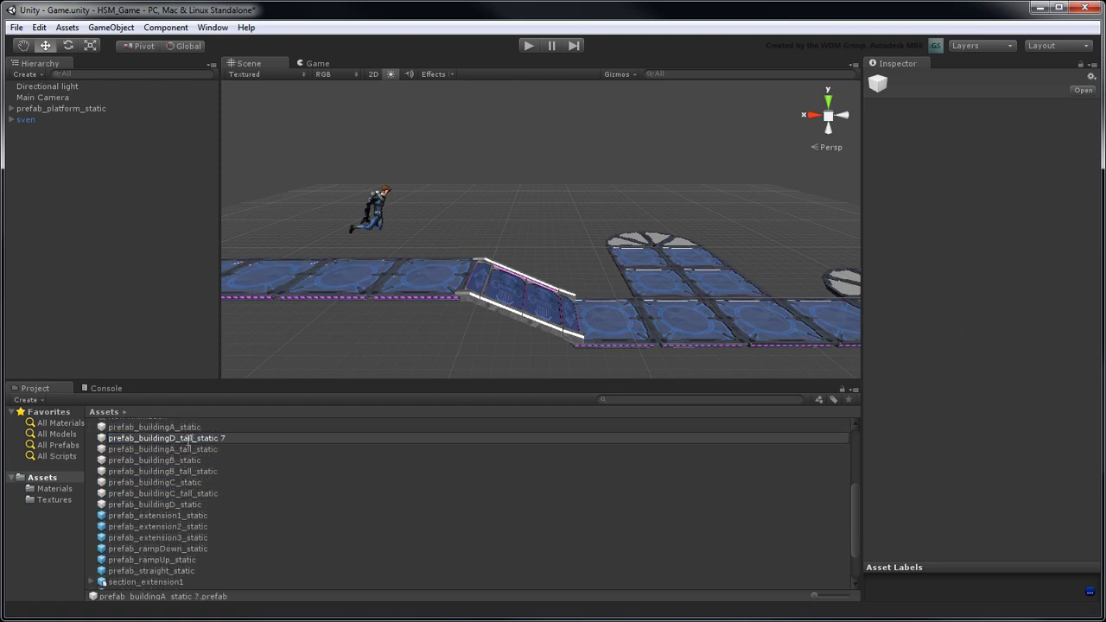
{"action": "key", "text": "Return"}
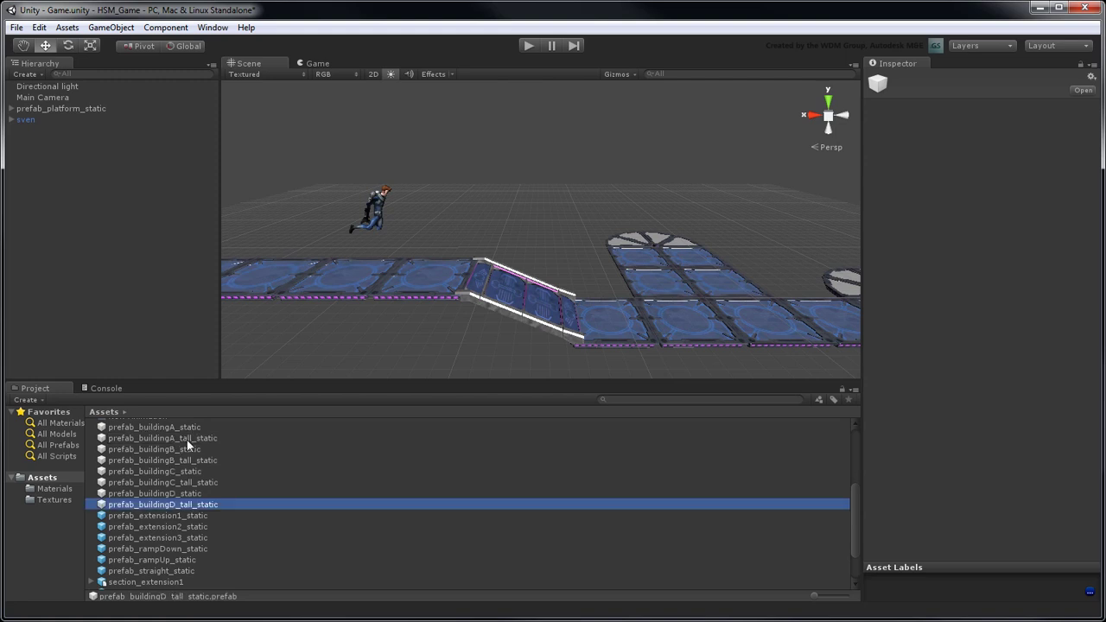
- Place the building prefabs into the scene beside the platform and orbit around them
{"action": "left_click_drag", "start_coordinate": [857, 505], "coordinate": [865, 451]}
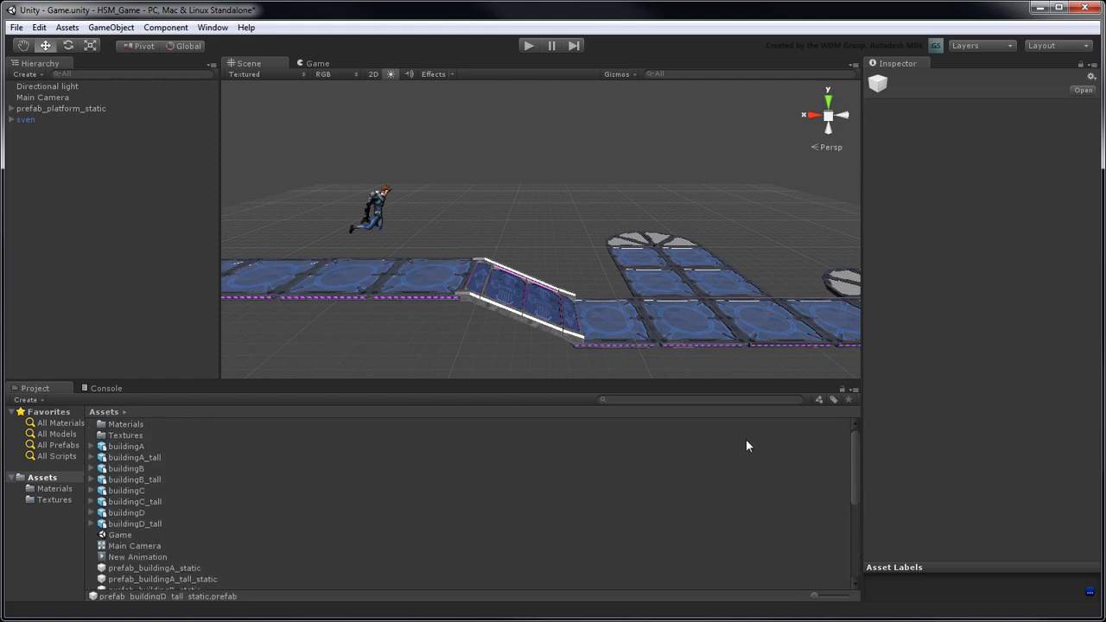
{"action": "left_click_drag", "start_coordinate": [125, 443], "coordinate": [438, 288]}
{"action": "left_click_drag", "start_coordinate": [45, 88], "coordinate": [158, 319]}
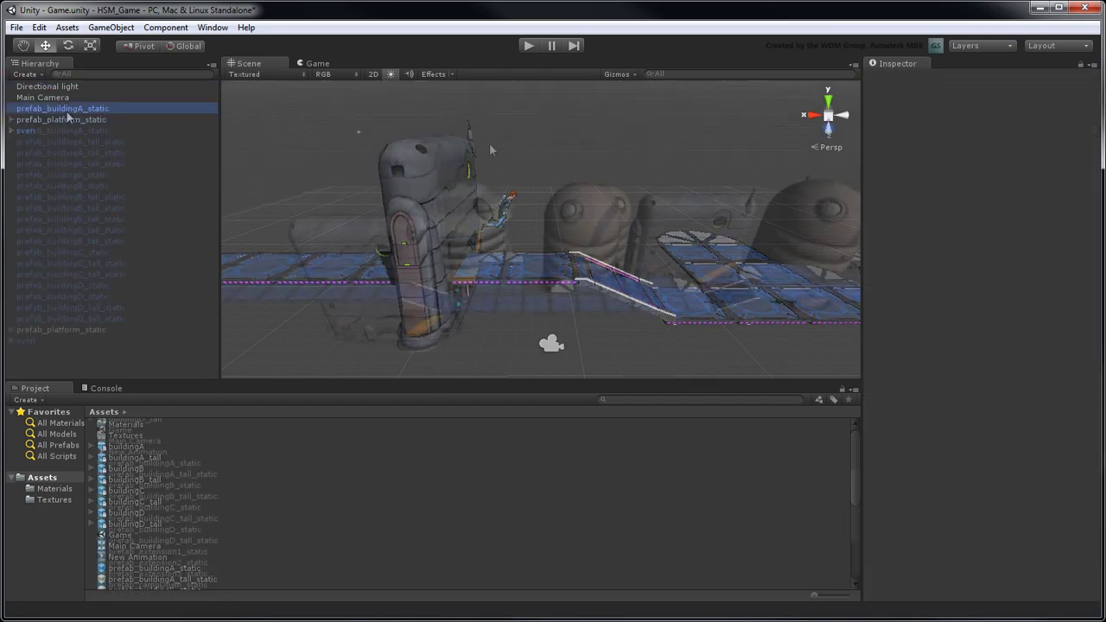
{"action": "left_click_drag", "start_coordinate": [630, 147], "coordinate": [443, 148], "text": "alt"}
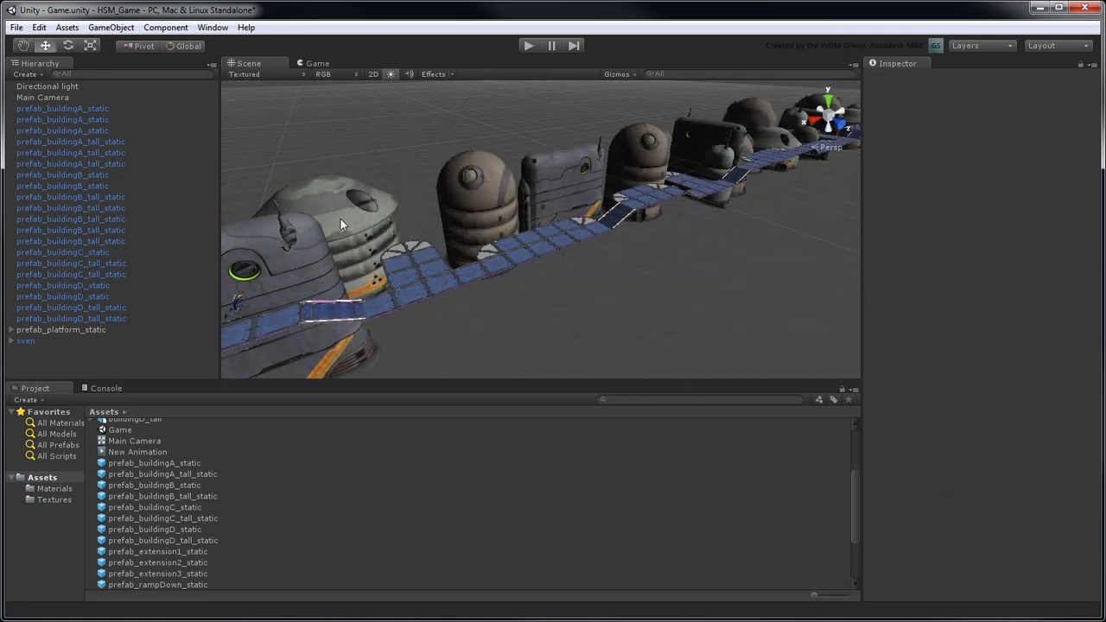
- Mark prefab_buildingA_static Static and select the instances through prefab_buildingD_tall_static
{"action": "left_click", "coordinate": [87, 110]}
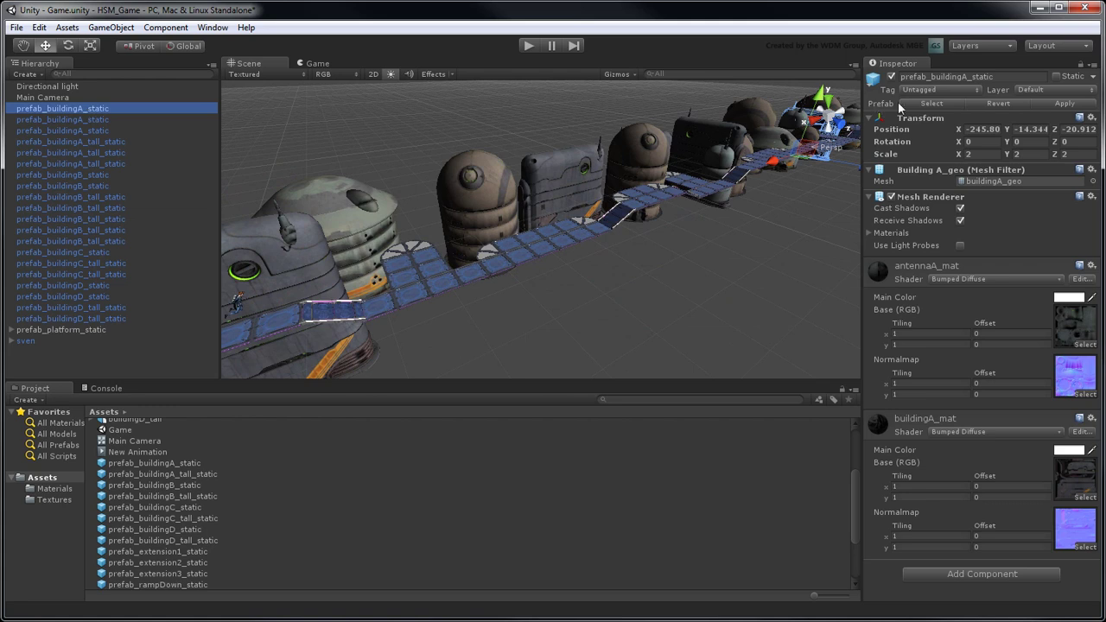
{"action": "left_click", "coordinate": [1055, 77]}
{"action": "left_click", "coordinate": [125, 141]}
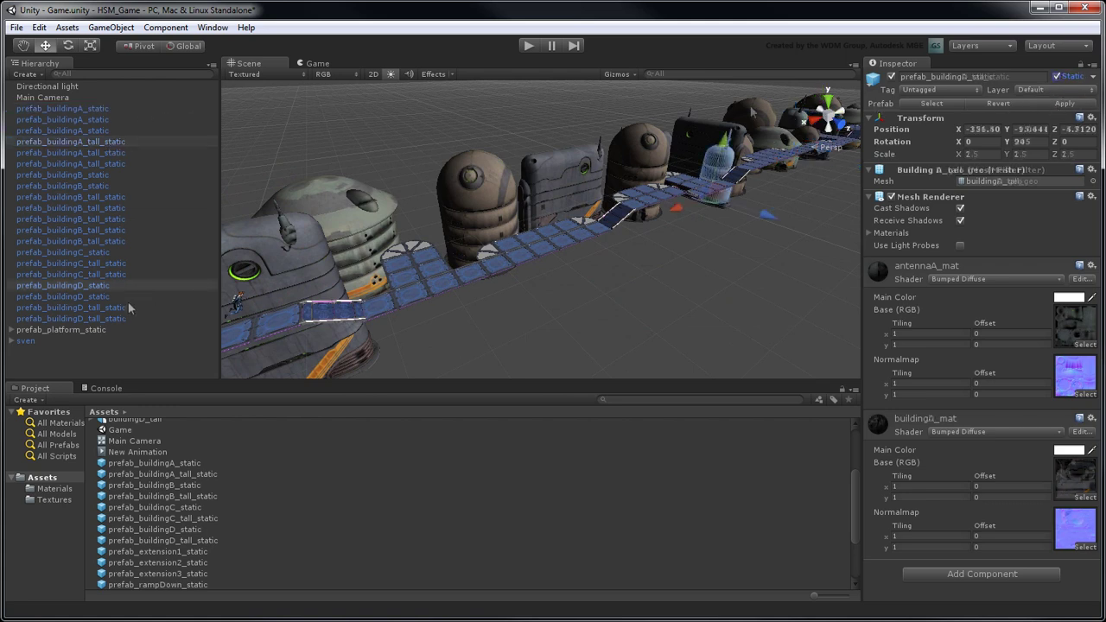
{"action": "left_click", "coordinate": [117, 309]}
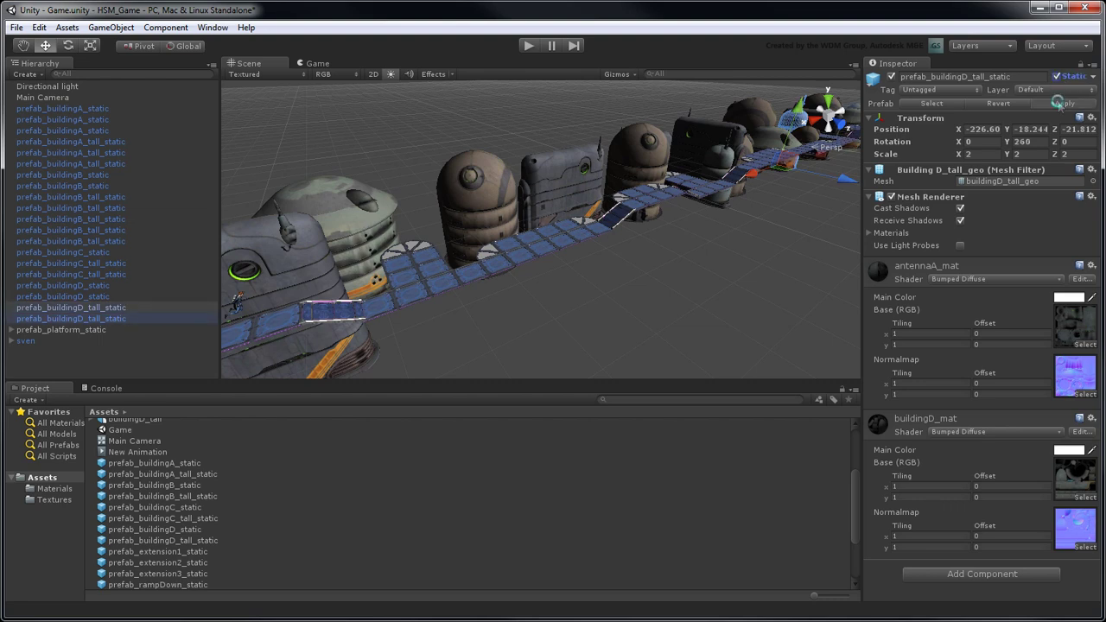
- Give antennaA_mat through buildingD_mat the Mobile/Bumped Specular shader and adjust their shininess
{"action": "scroll", "coordinate": [342, 448], "scroll_direction": "up", "scroll_amount": 3}
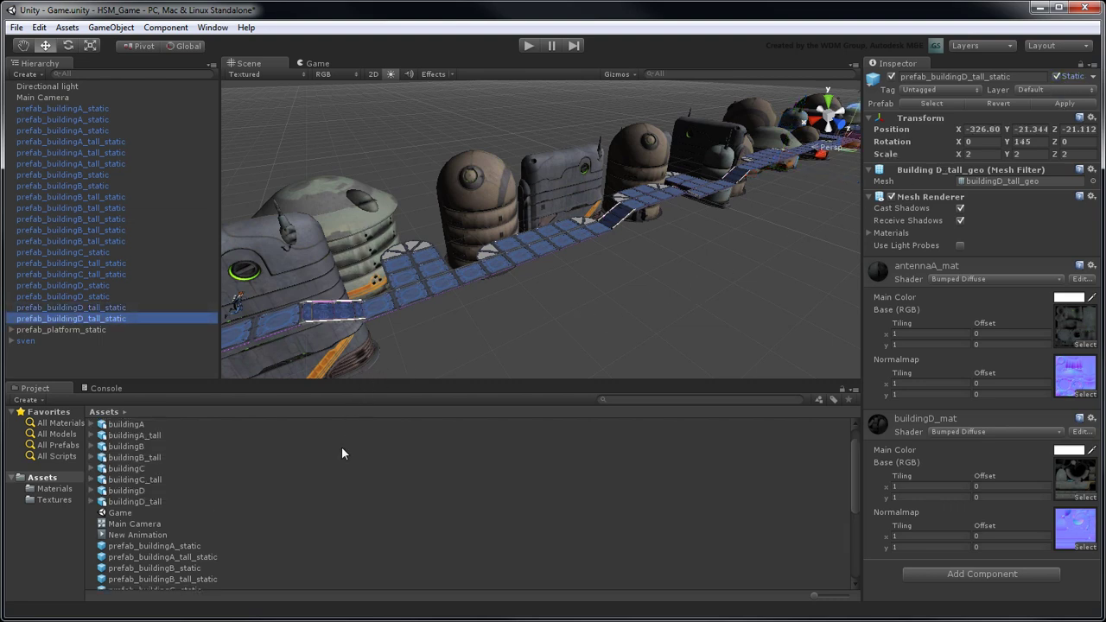
{"action": "double_click", "coordinate": [137, 426]}
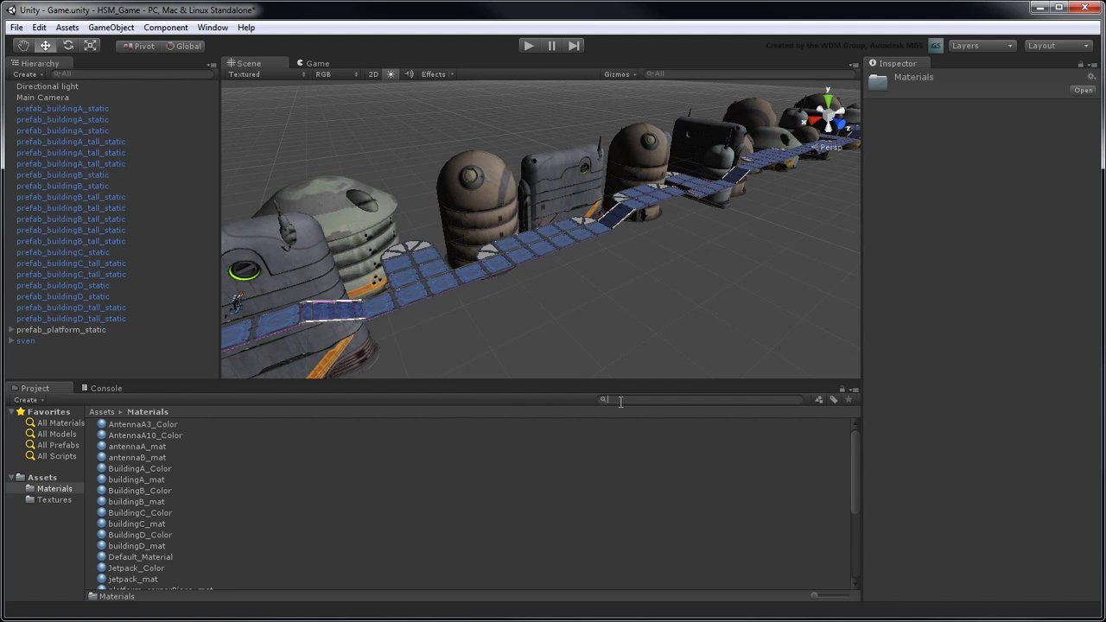
{"action": "type", "text": "_mat"}
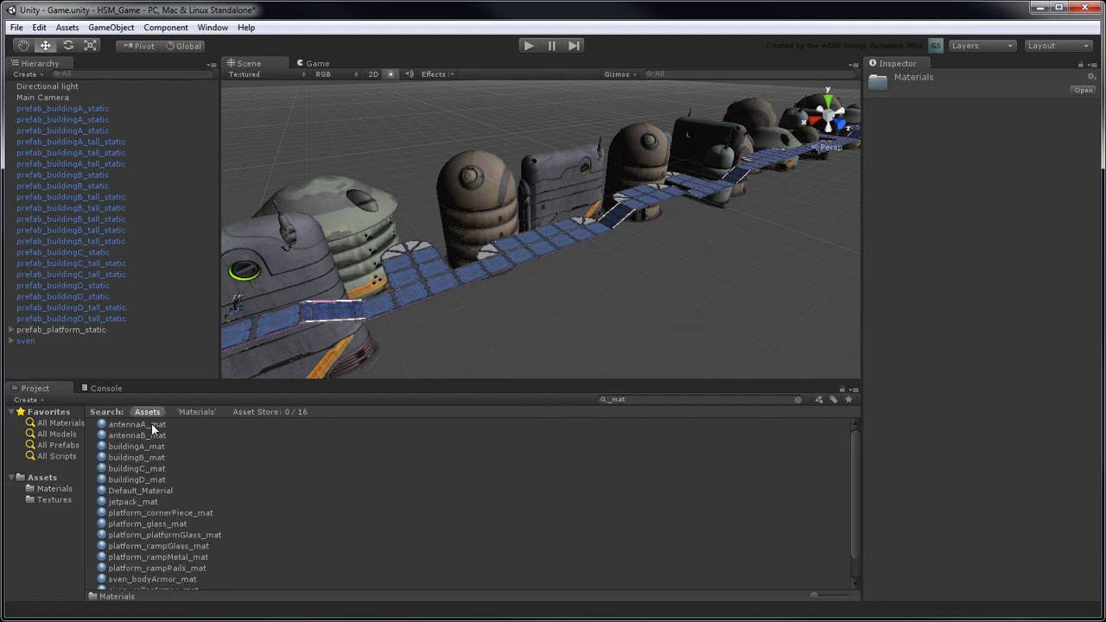
{"action": "left_click", "coordinate": [152, 427]}
{"action": "left_click", "coordinate": [145, 480], "text": "shift"}
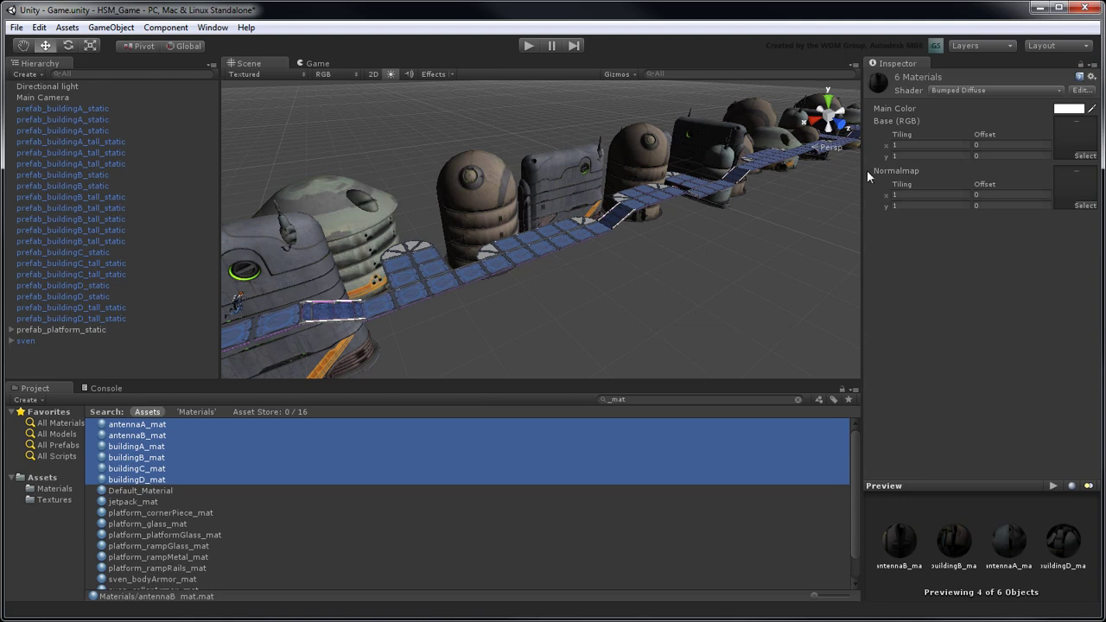
{"action": "left_click", "coordinate": [1003, 90]}
{"action": "mouse_move", "coordinate": [994, 273]}
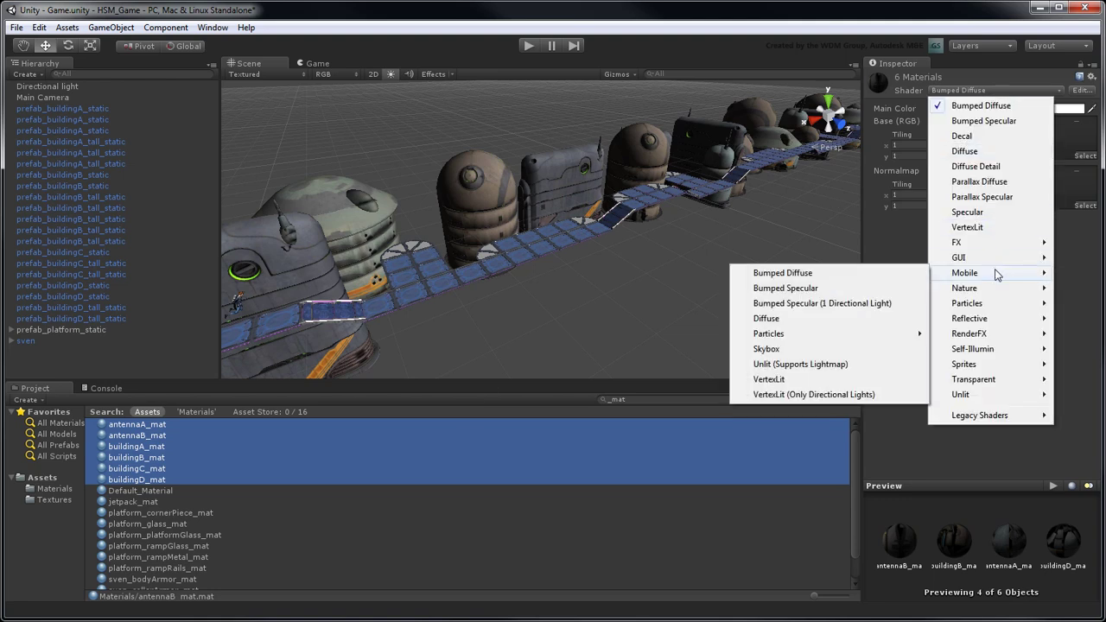
{"action": "left_click", "coordinate": [891, 286]}
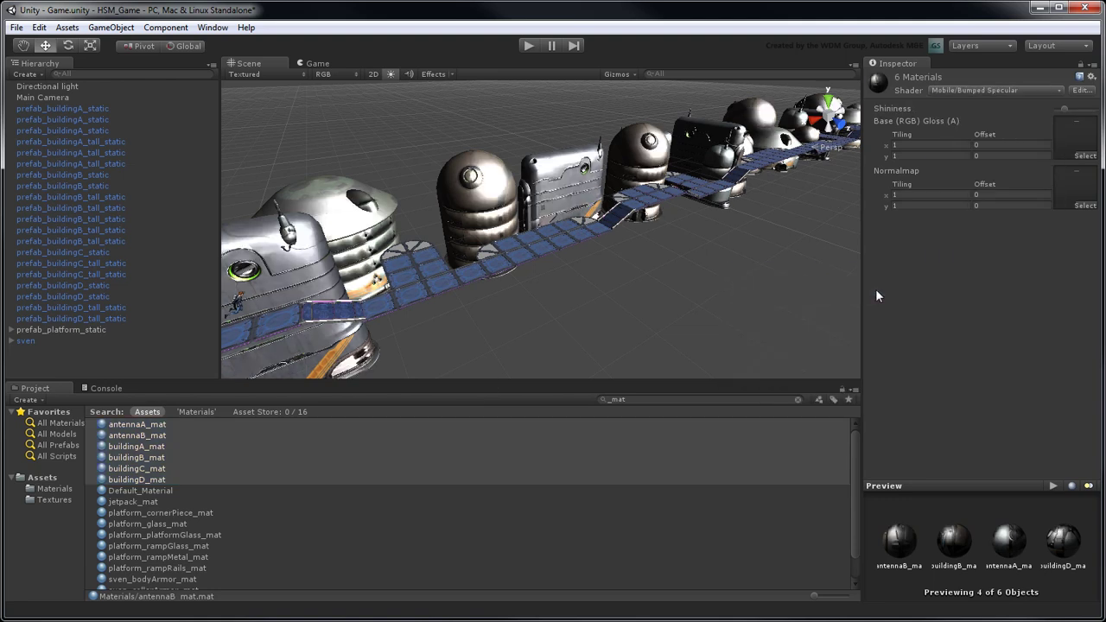
{"action": "mouse_move", "coordinate": [1069, 115]}
{"action": "left_mouse_down"}
{"action": "mouse_move", "coordinate": [1055, 114]}
{"action": "mouse_move", "coordinate": [1079, 115]}
{"action": "left_mouse_up"}
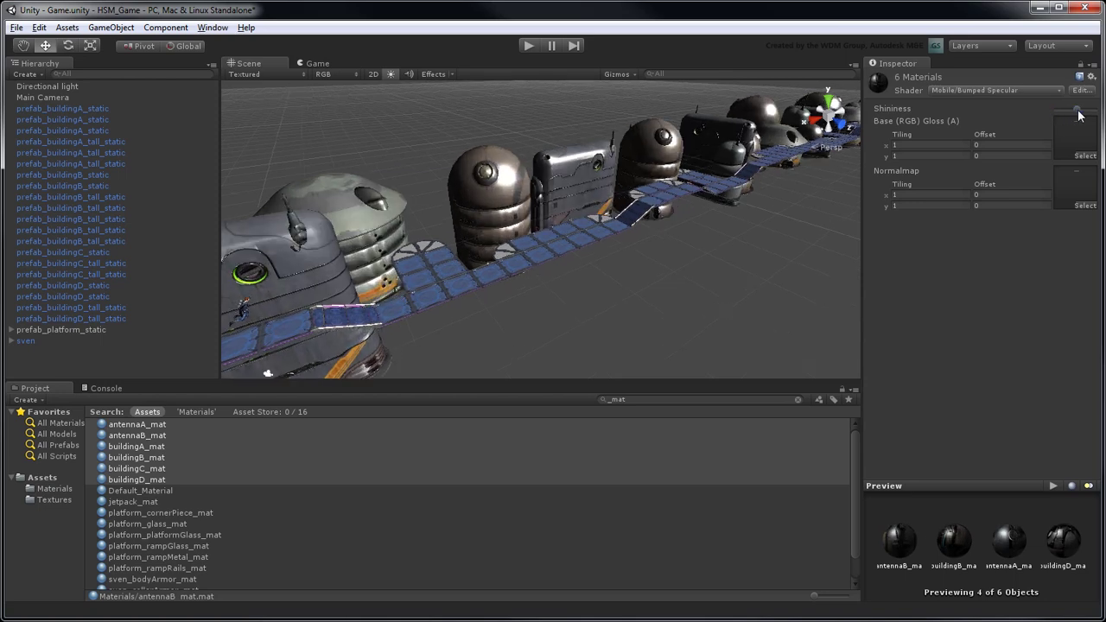
{"action": "mouse_move", "coordinate": [748, 262]}
{"action": "left_mouse_down", "text": "alt"}
{"action": "mouse_move", "coordinate": [773, 250]}
{"action": "mouse_move", "coordinate": [731, 250]}
{"action": "left_mouse_up", "text": "alt"}
- Move the Main Camera to position -10, 10, 30 with X rotation 10
{"action": "left_click", "coordinate": [67, 97]}
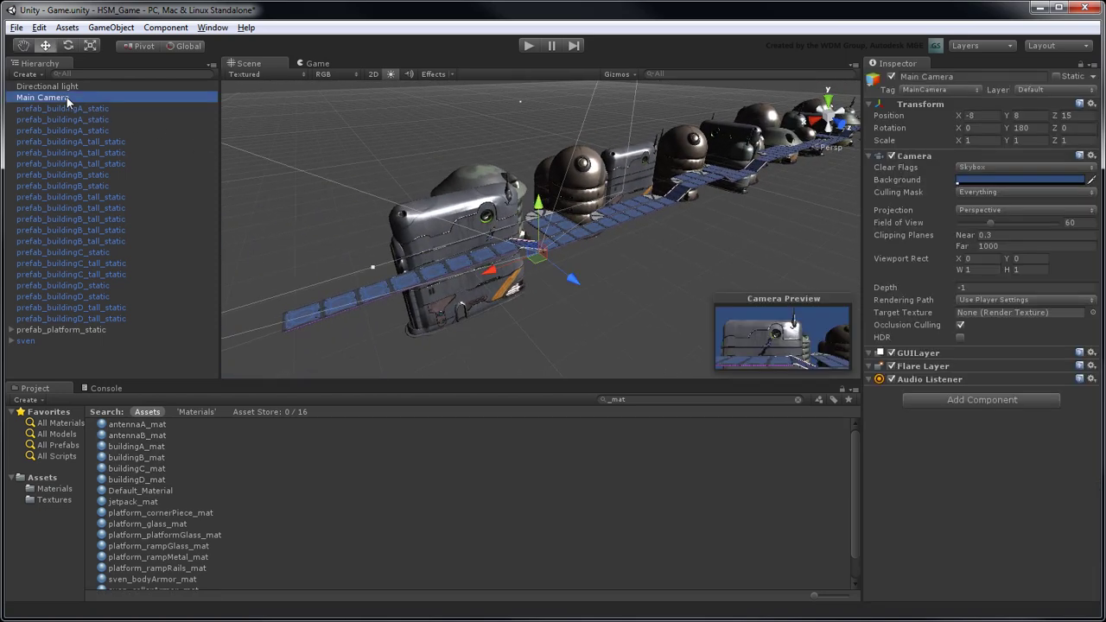
{"action": "left_click", "coordinate": [983, 118]}
{"action": "type", "text": "-10"}
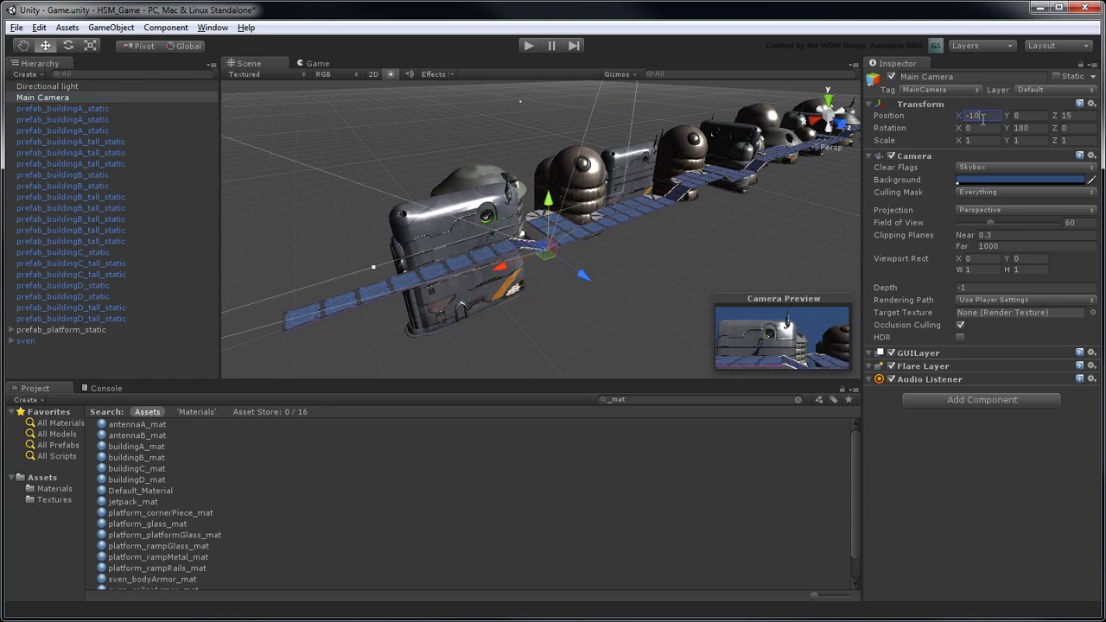
{"action": "key", "text": "Tab"}
{"action": "type", "text": "10"}
{"action": "key", "text": "Tab"}
{"action": "type", "text": "30"}
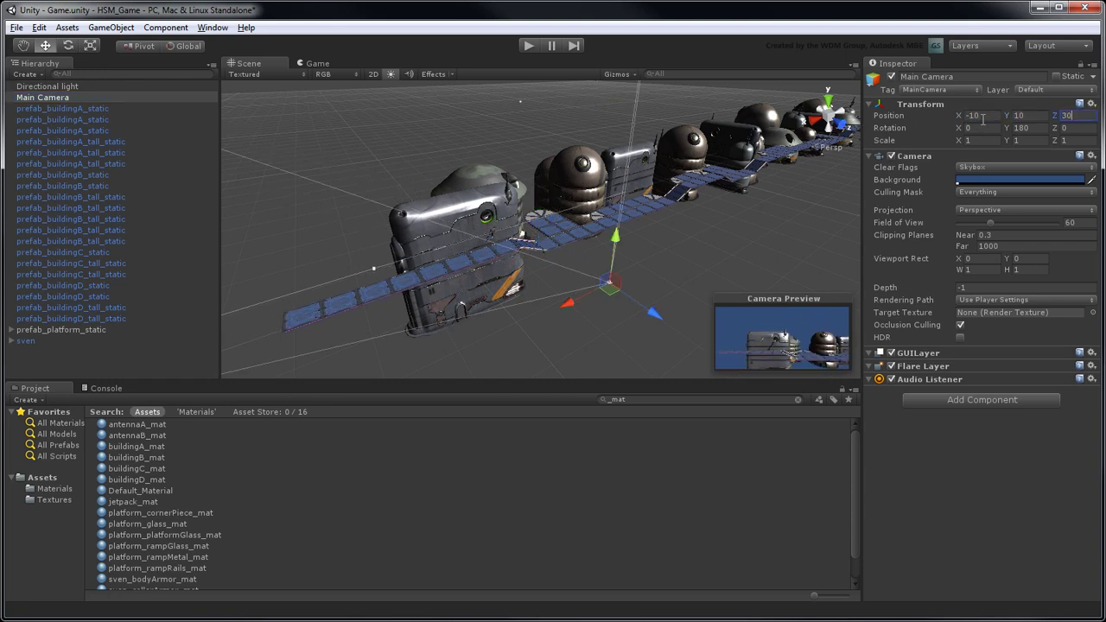
{"action": "key", "text": "Tab"}
{"action": "left_click", "coordinate": [983, 128]}
{"action": "type", "text": "10"}
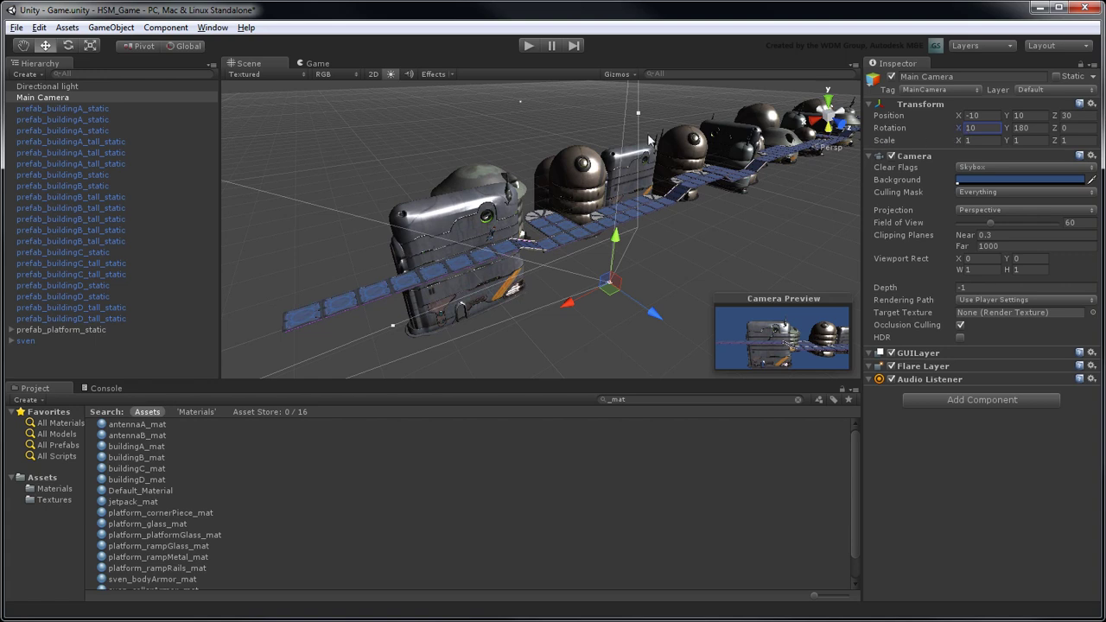
- In the Game view, narrow the camera's field of view to 30 and use 16:9 aspect
{"action": "left_click", "coordinate": [316, 64]}
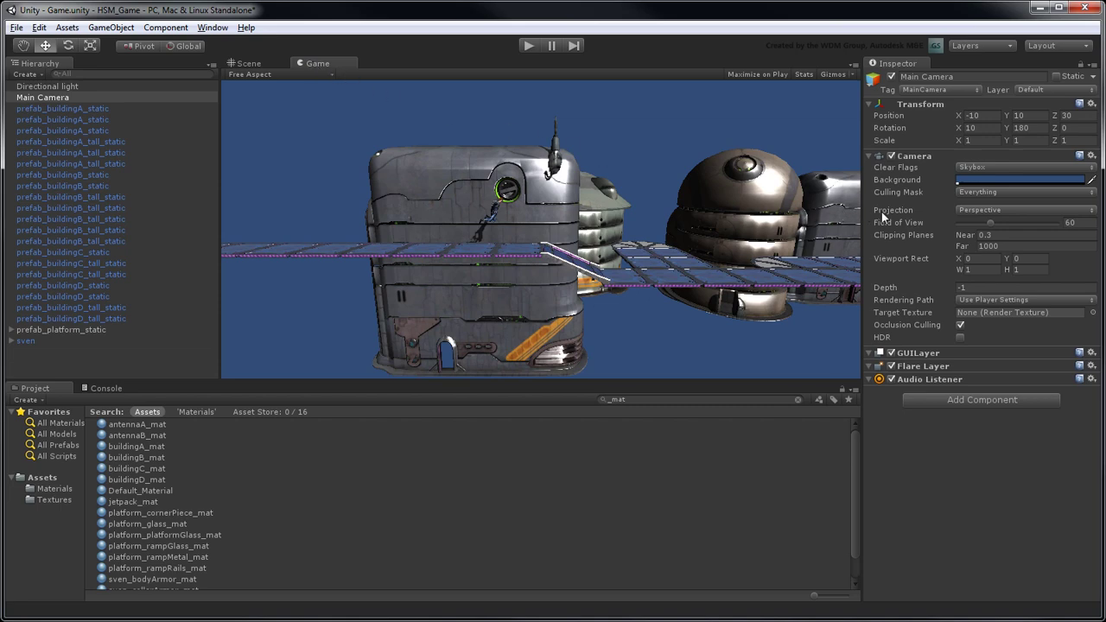
{"action": "left_click_drag", "start_coordinate": [991, 222], "coordinate": [976, 233]}
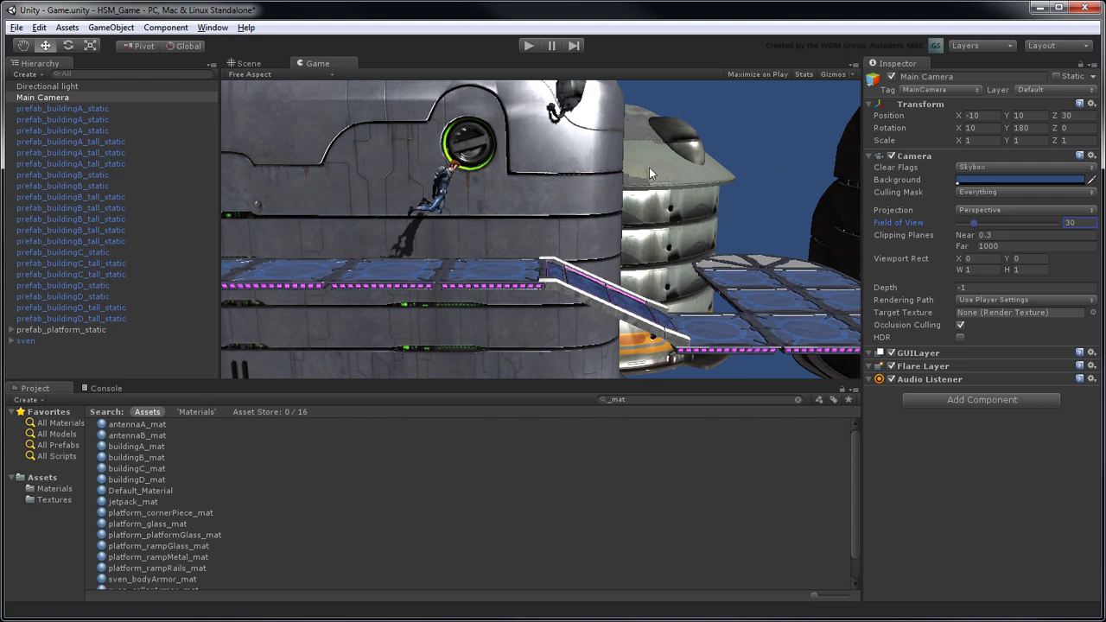
{"action": "left_click", "coordinate": [322, 73]}
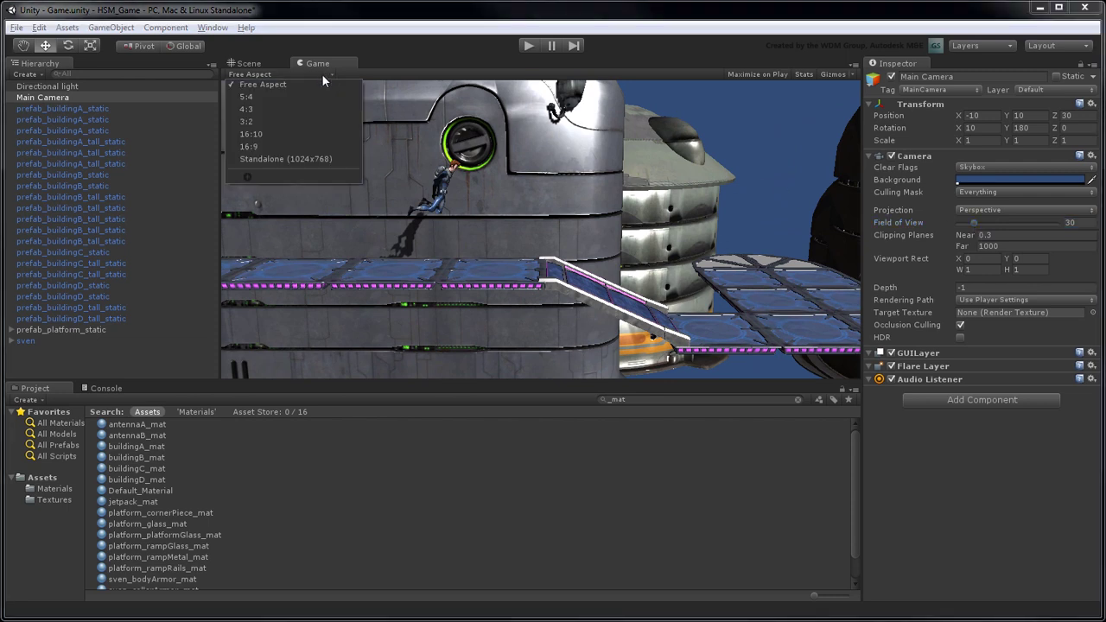
{"action": "left_click", "coordinate": [329, 147]}
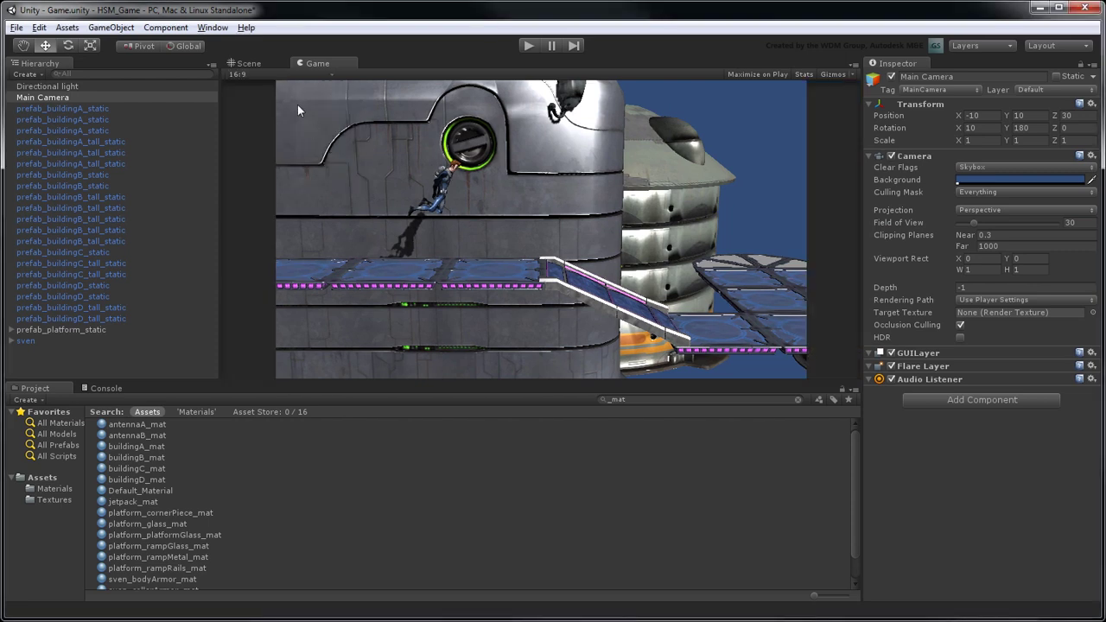
- Switch from the Game view back to the Scene view
{"action": "left_click", "coordinate": [248, 64]}
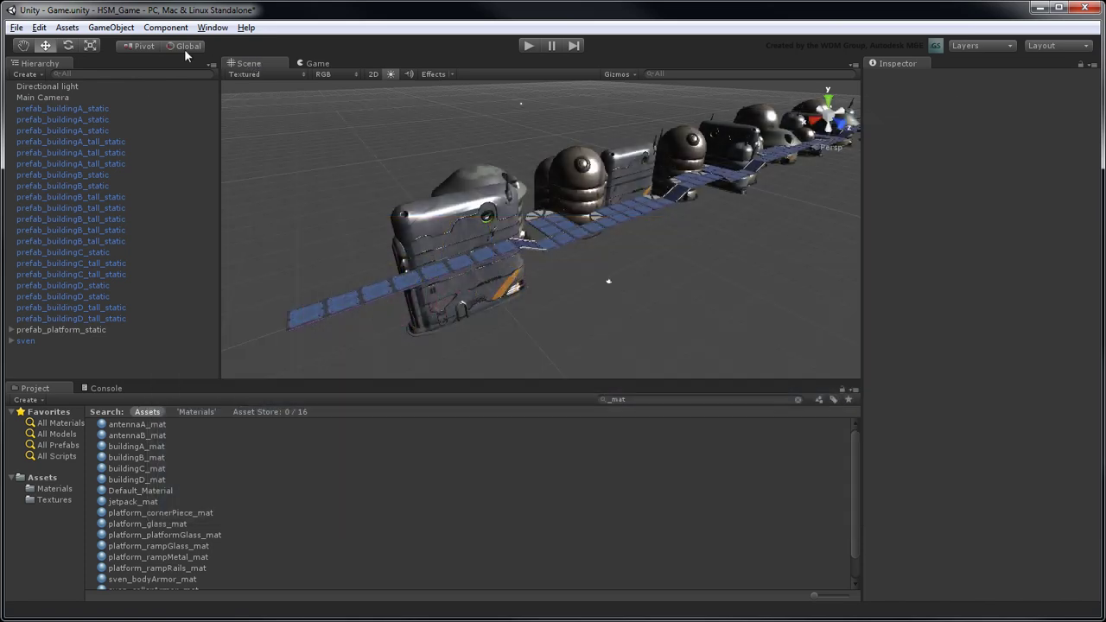
- Create a new plane via GameObject > Create Other and name it background
{"action": "left_click", "coordinate": [126, 29]}
{"action": "mouse_move", "coordinate": [136, 63]}
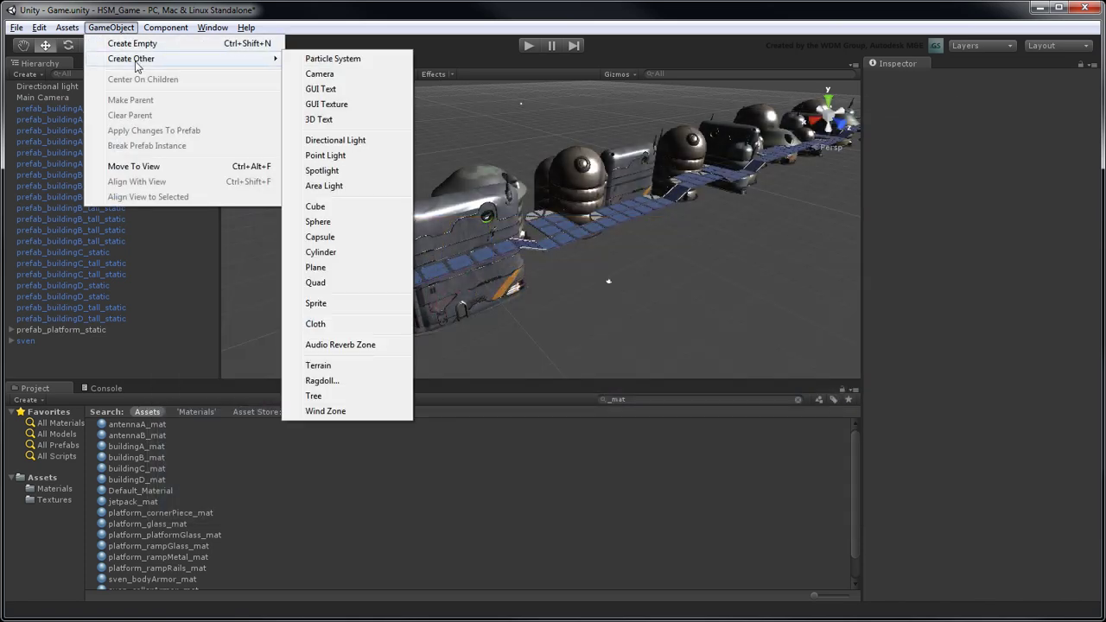
{"action": "left_click", "coordinate": [316, 267]}
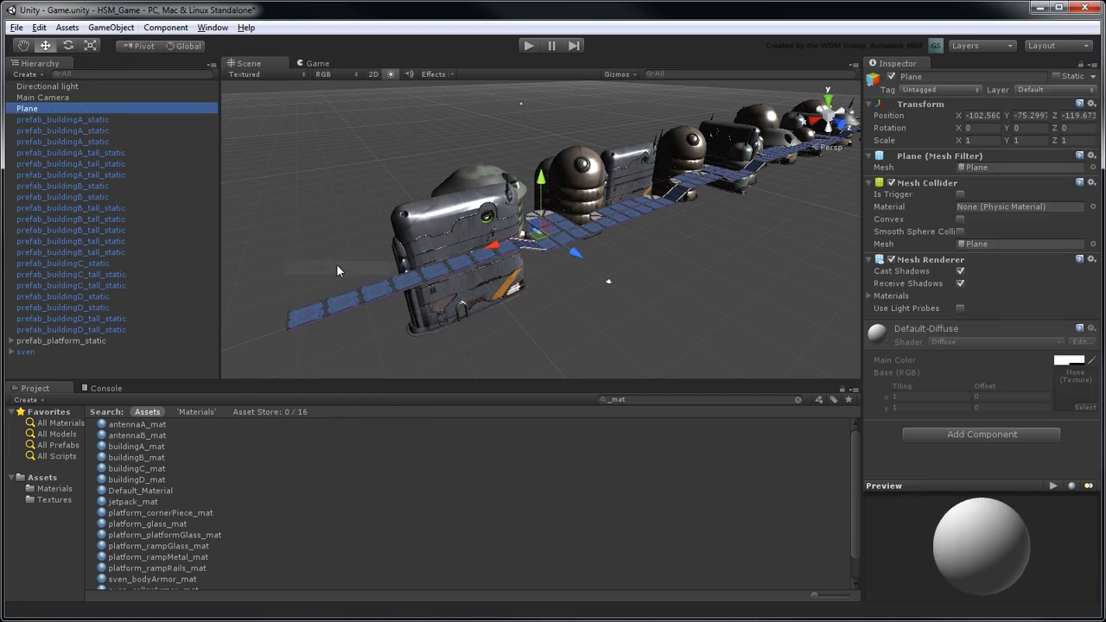
{"action": "left_click", "coordinate": [928, 76]}
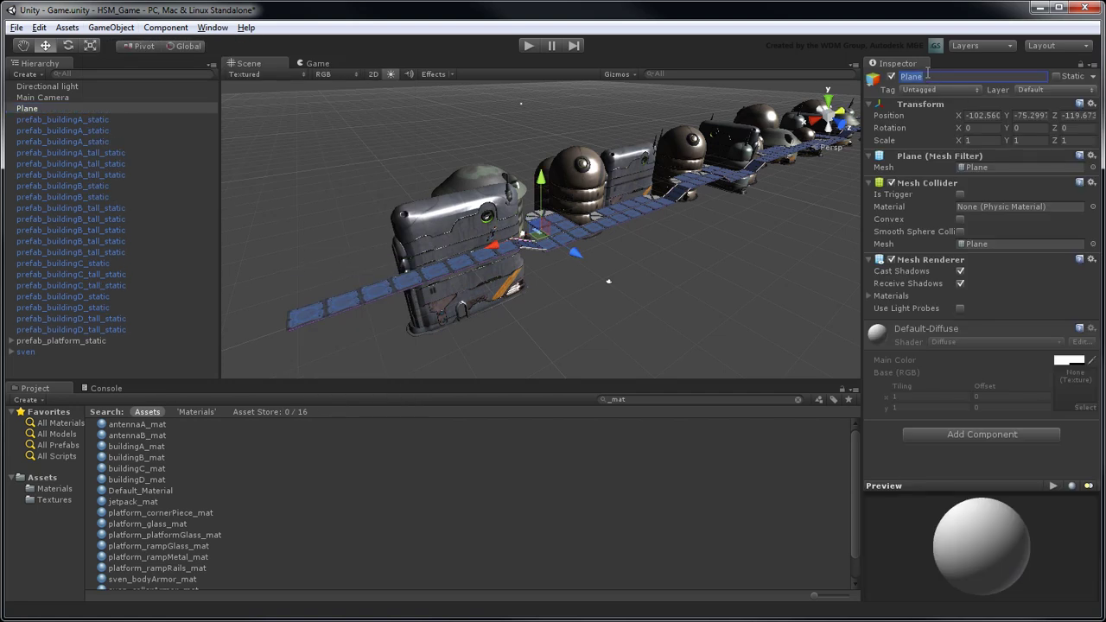
{"action": "type", "text": "background"}
{"action": "key", "text": "Return"}
- Set the background plane's X rotation to 90 and Z position to -85
{"action": "left_click", "coordinate": [979, 128]}
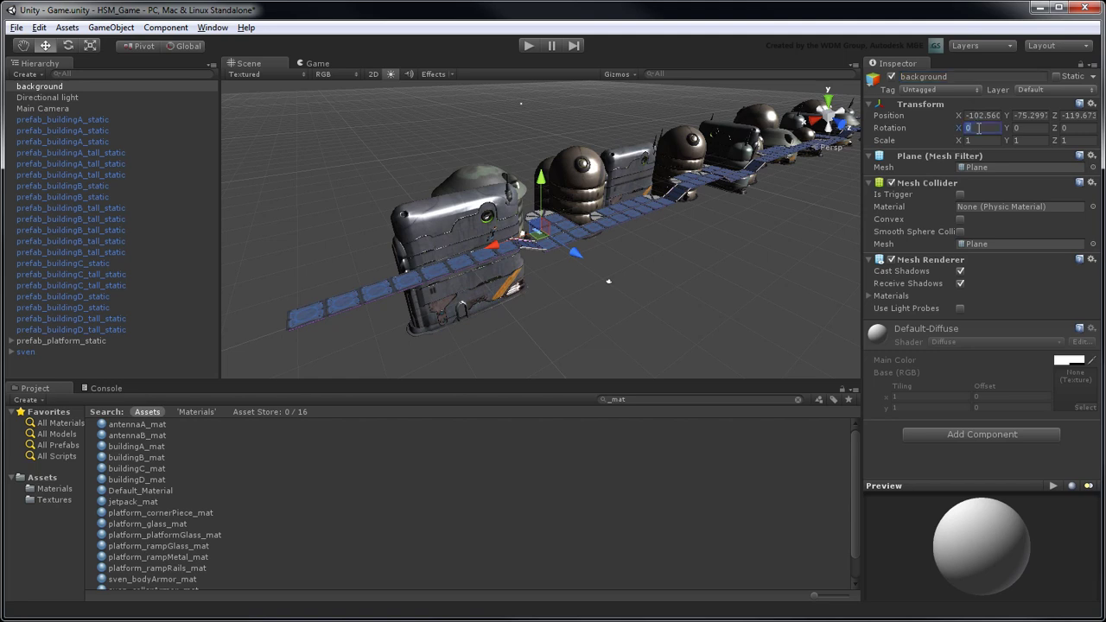
{"action": "type", "text": "90"}
{"action": "left_click", "coordinate": [1081, 116]}
{"action": "type", "text": "-85"}
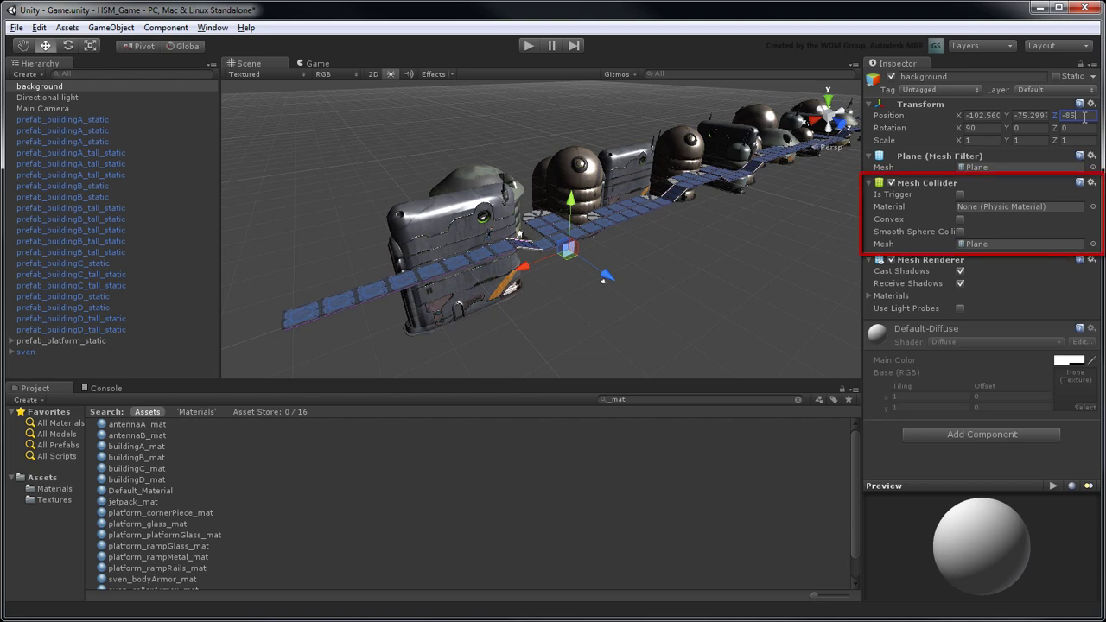
- Remove the plane's Mesh Collider and turn off Cast and Receive Shadows
{"action": "right_click", "coordinate": [969, 184]}
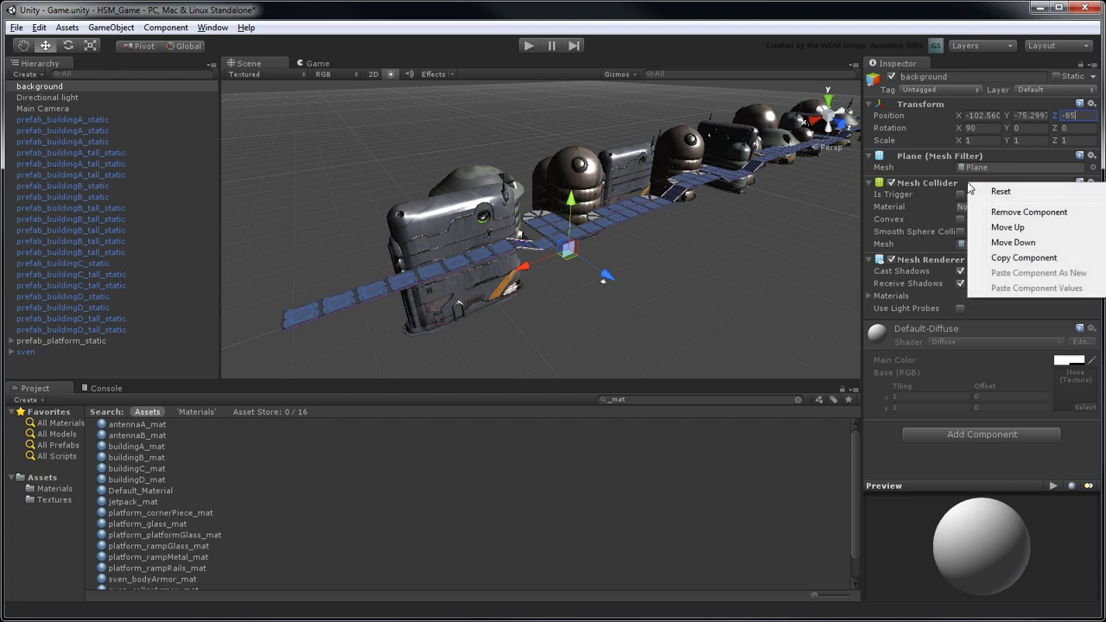
{"action": "left_click", "coordinate": [981, 212]}
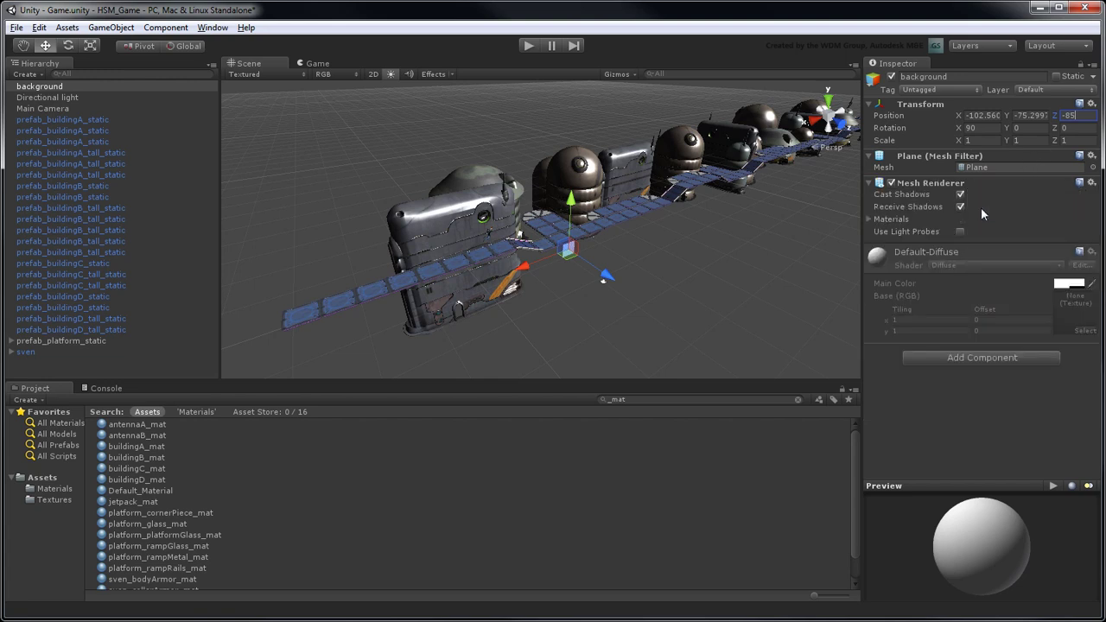
{"action": "left_click", "coordinate": [961, 195]}
{"action": "left_click", "coordinate": [961, 207]}
- Create a material named background_mat and apply it to the background plane
{"action": "left_click", "coordinate": [69, 27]}
{"action": "mouse_move", "coordinate": [80, 43]}
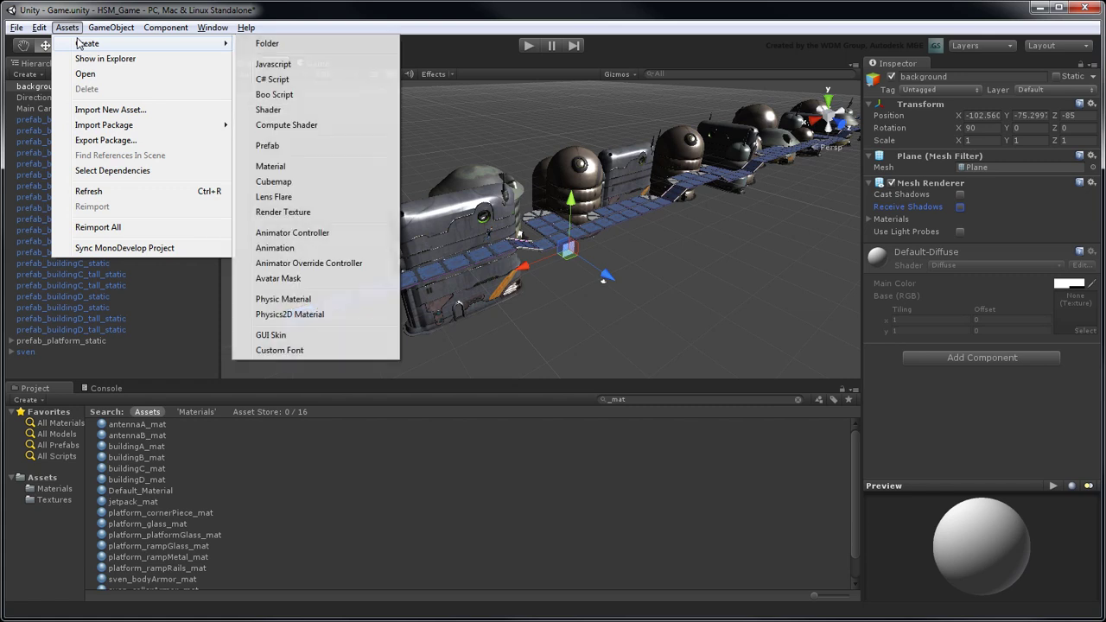
{"action": "left_click", "coordinate": [334, 165]}
{"action": "type", "text": "background_mat"}
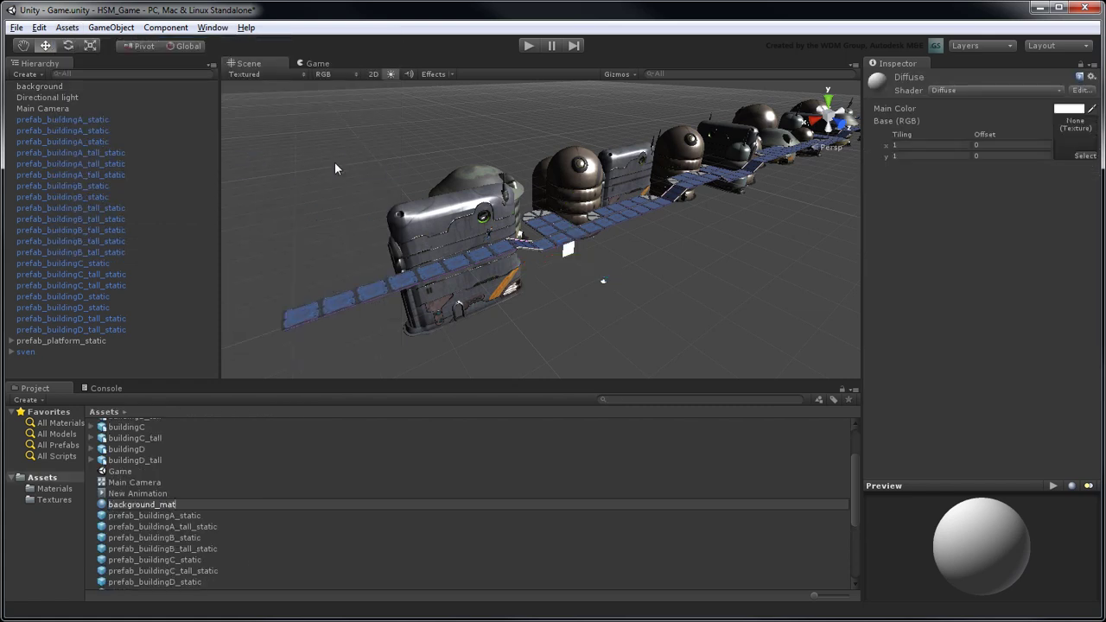
{"action": "key", "text": "Return"}
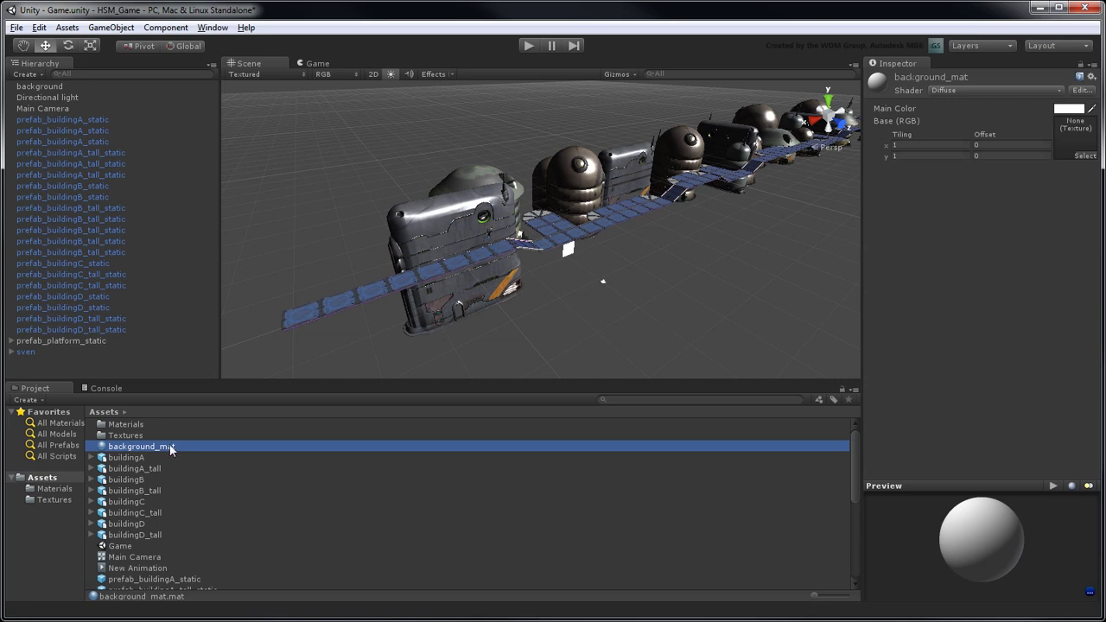
{"action": "left_click_drag", "start_coordinate": [175, 450], "coordinate": [577, 259]}
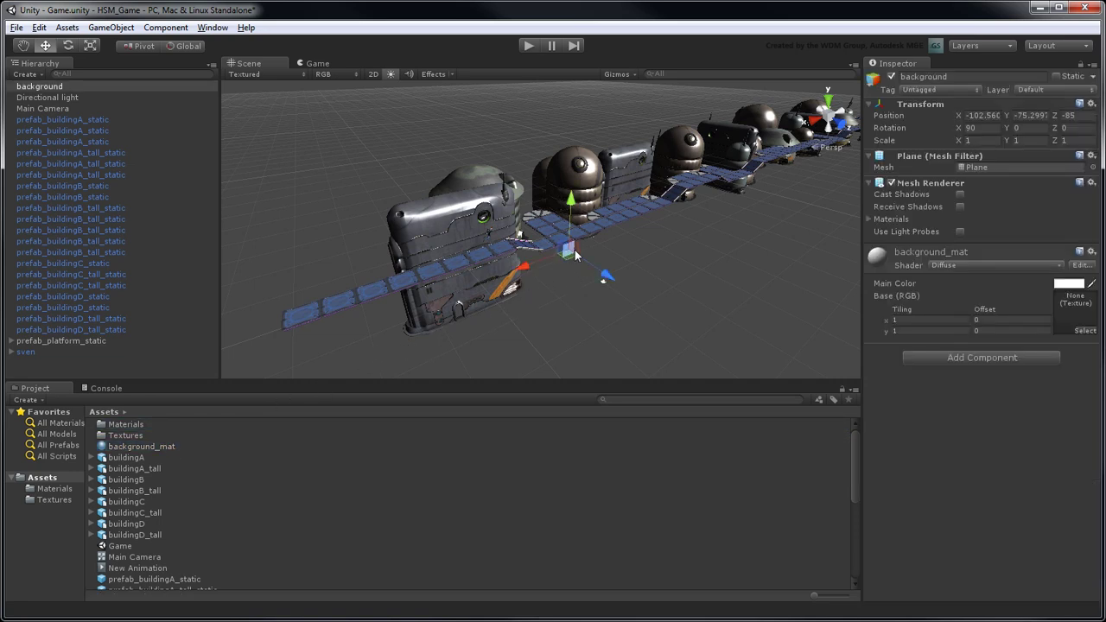
- Give background_mat the Mobile/Diffuse shader and the background_iteration1_2048x512 texture
{"action": "left_click", "coordinate": [951, 264]}
{"action": "mouse_move", "coordinate": [962, 451]}
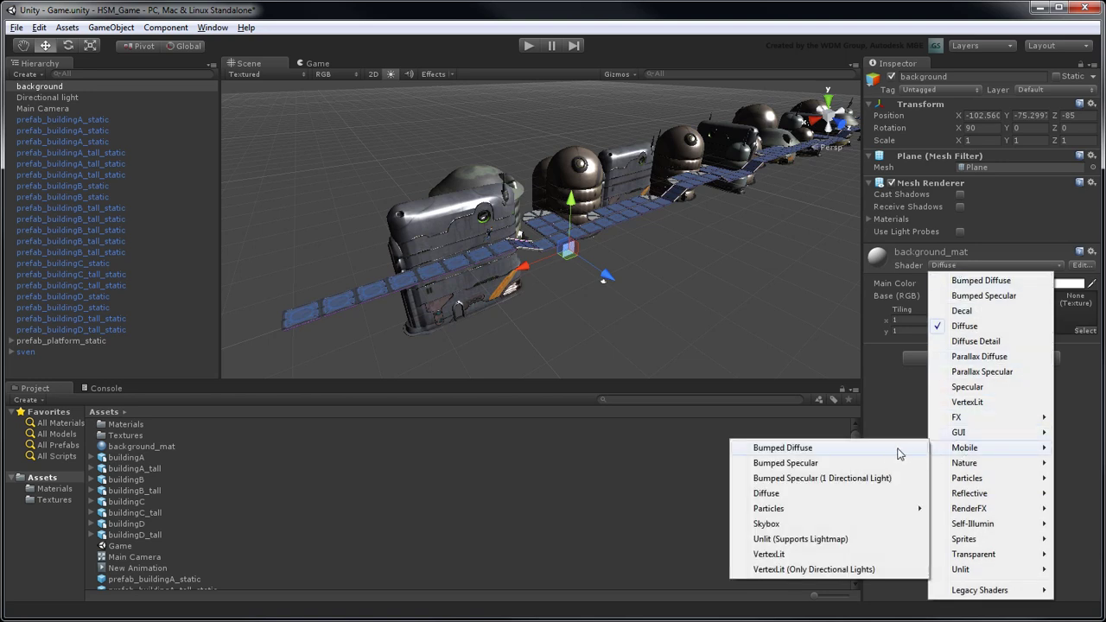
{"action": "left_click", "coordinate": [808, 497]}
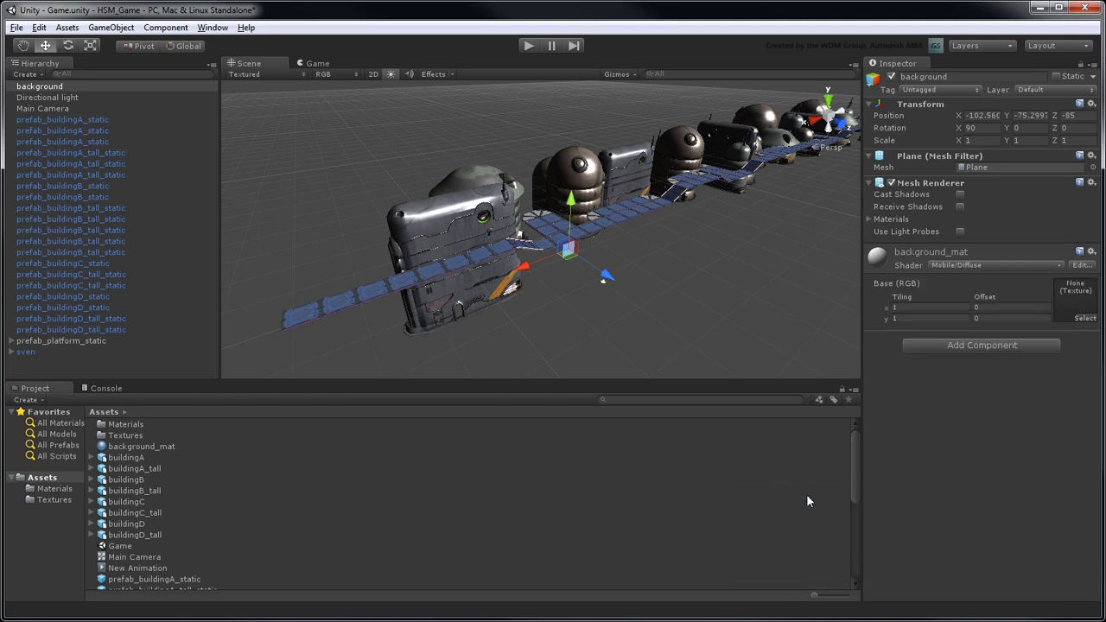
{"action": "left_click", "coordinate": [1085, 319]}
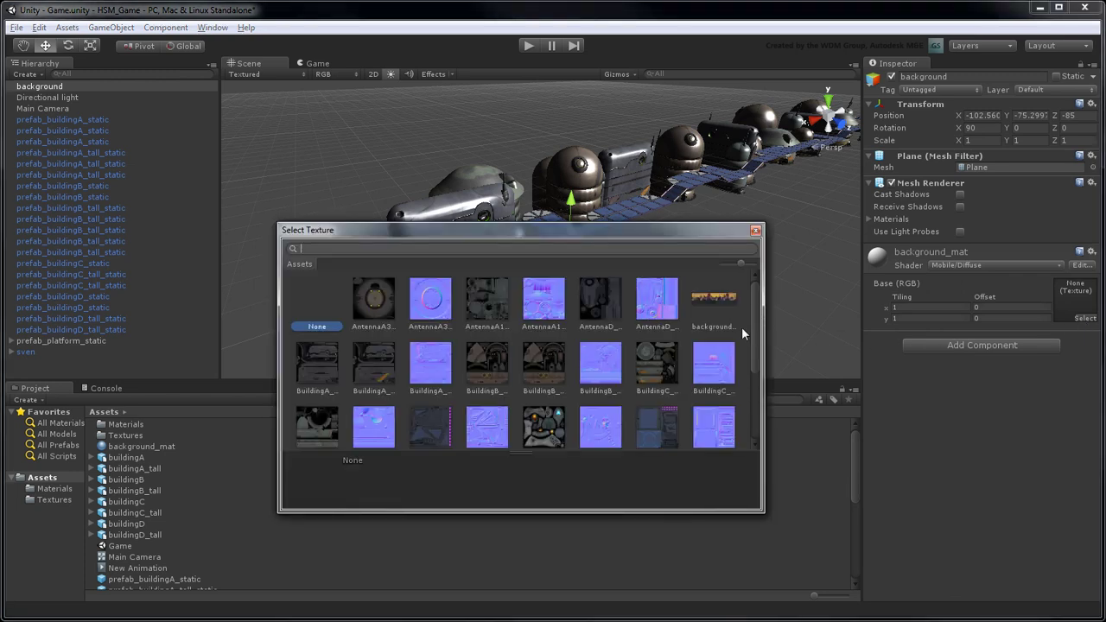
{"action": "left_click", "coordinate": [714, 297]}
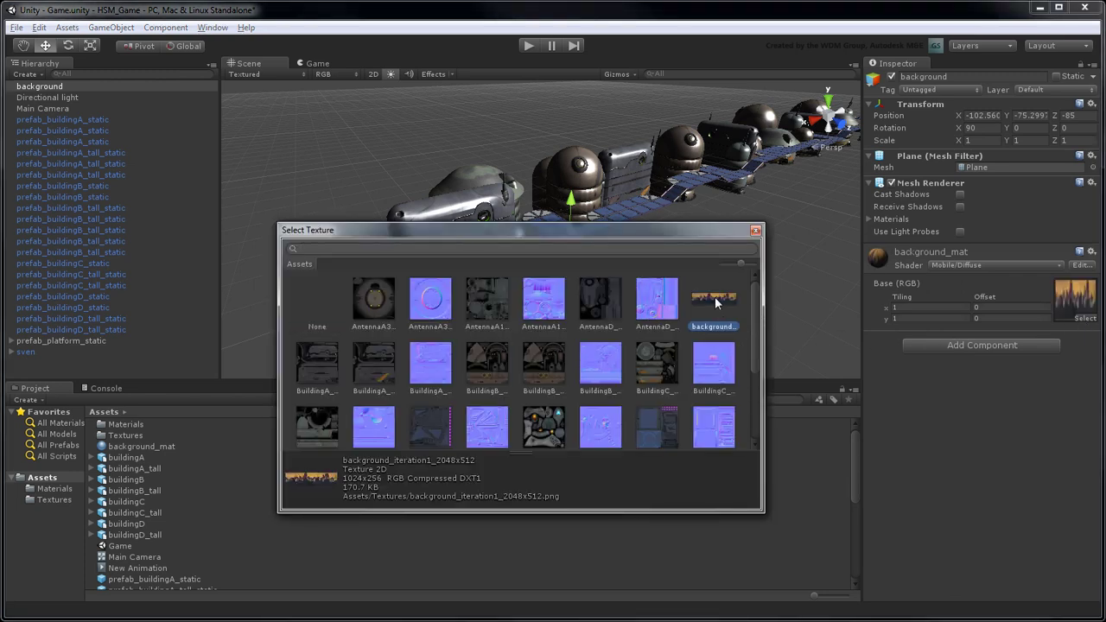
{"action": "left_click", "coordinate": [756, 231]}
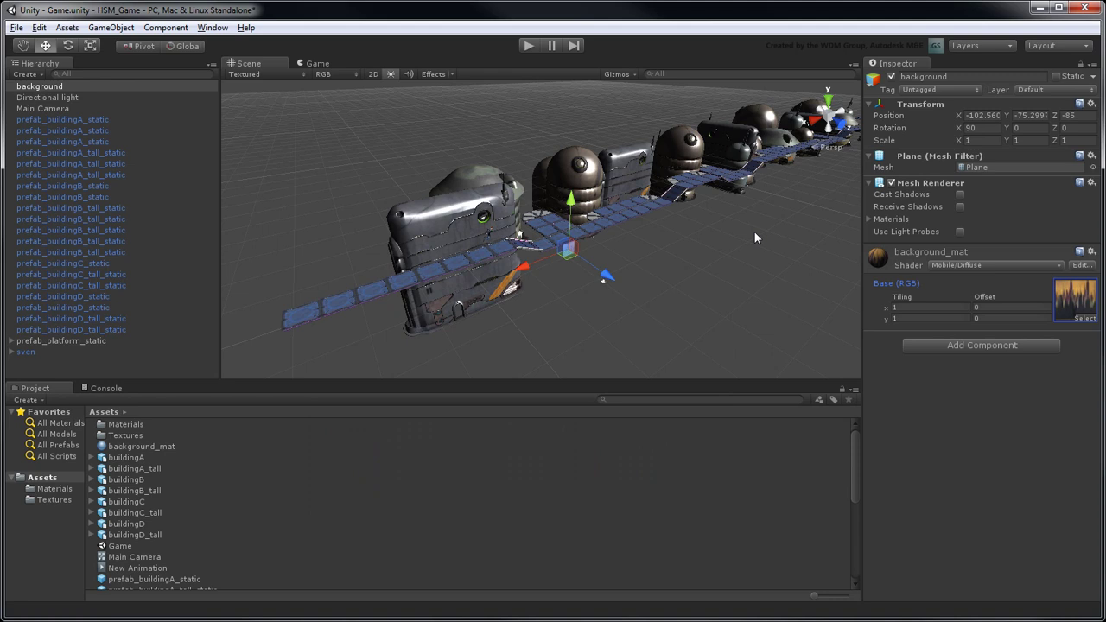
- Scale the background plane to 20.48 by 5.12
{"action": "left_click", "coordinate": [970, 140]}
{"action": "type", "text": "20"}
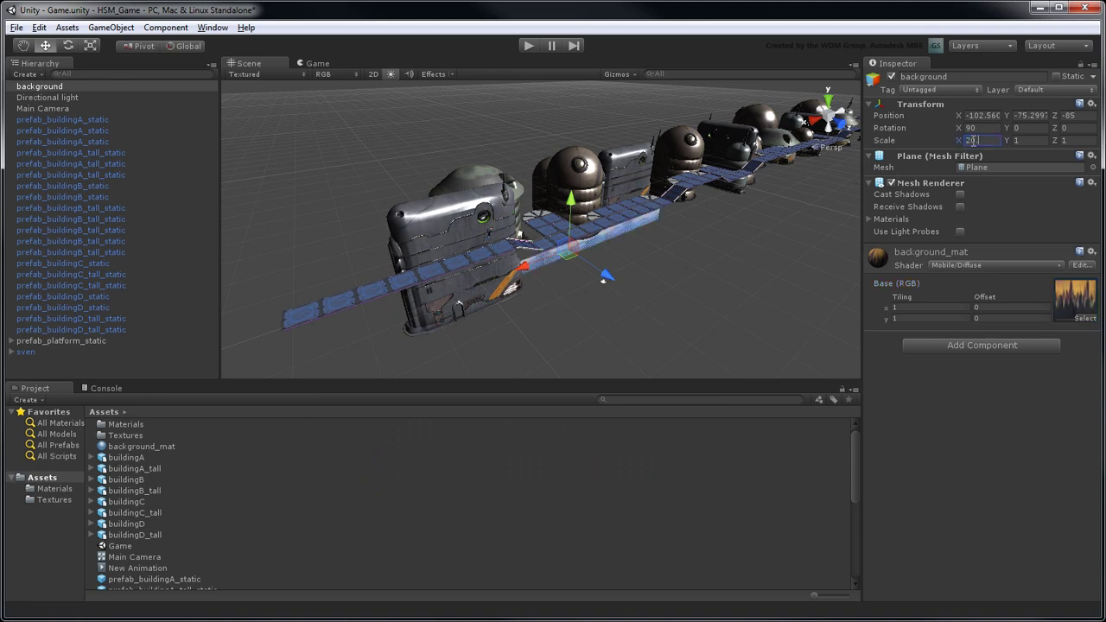
{"action": "type", "text": ".48"}
{"action": "key", "text": "Tab"}
{"action": "key", "text": "Tab"}
{"action": "type", "text": "5.12"}
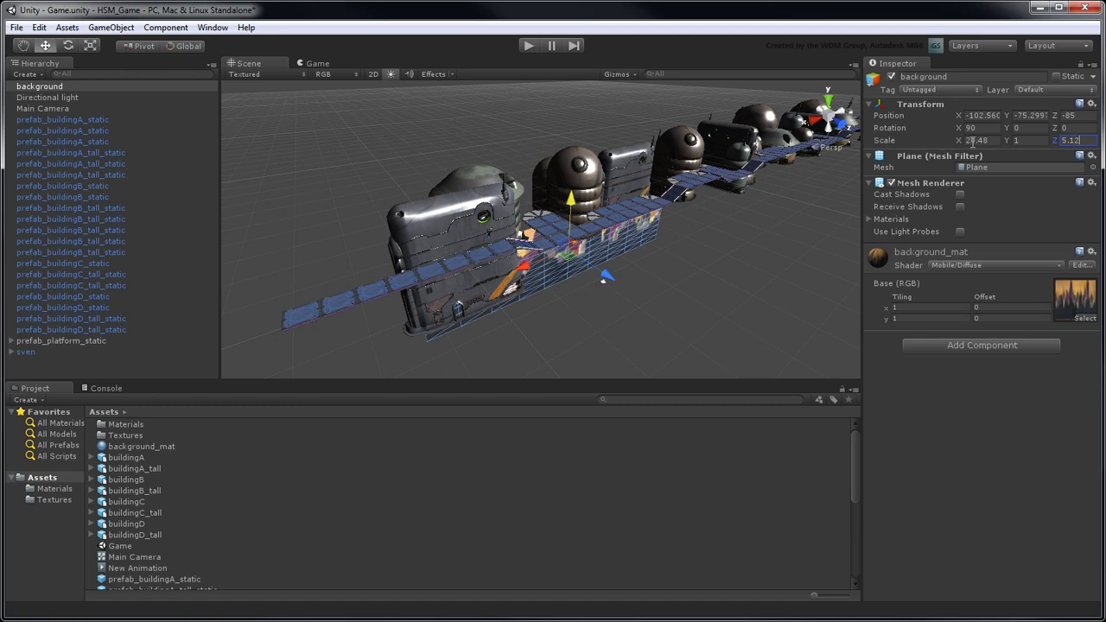
{"action": "left_click_drag", "start_coordinate": [747, 261], "coordinate": [526, 184], "text": "alt"}
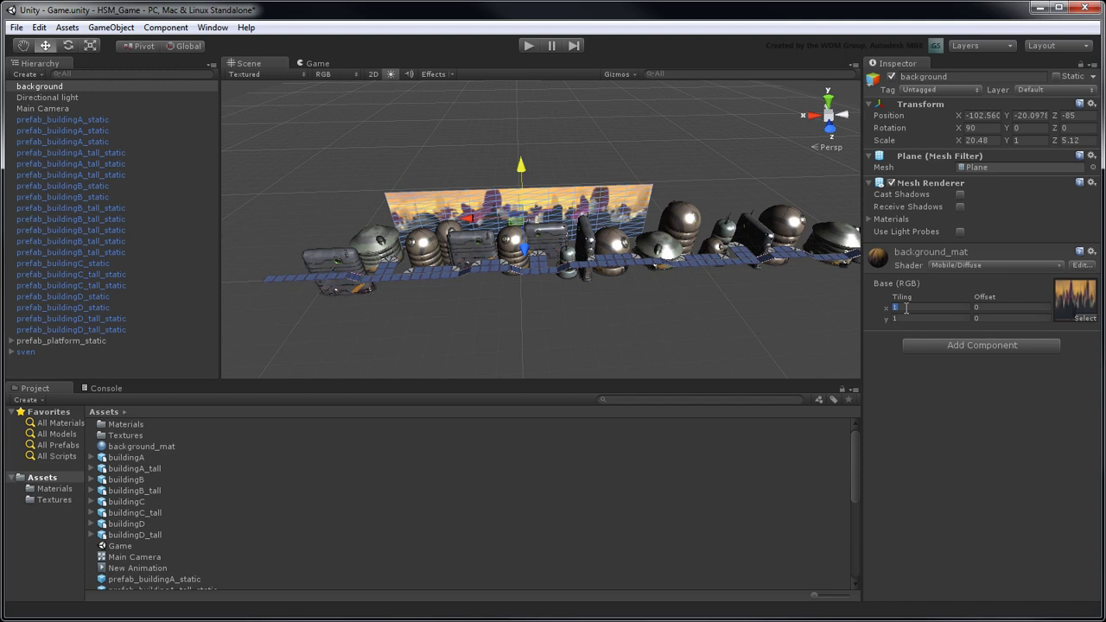
- Tile the texture 3 times on X and widen the plane's X scale to 61.44
{"action": "type", "text": "3"}
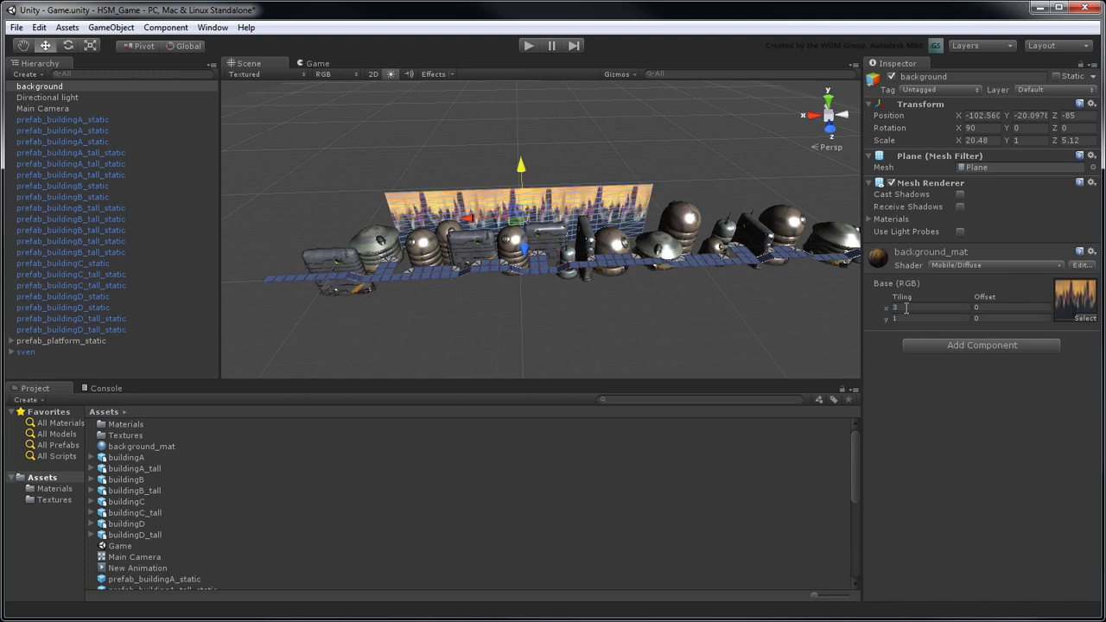
{"action": "left_click", "coordinate": [991, 140]}
{"action": "type", "text": "61.44"}
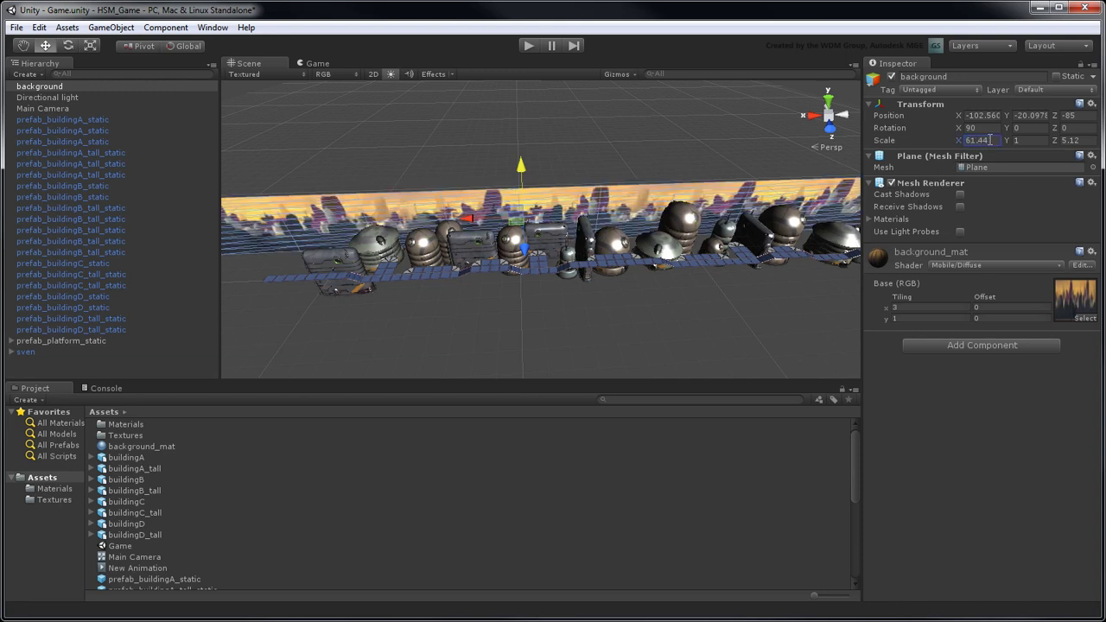
{"action": "left_click_drag", "start_coordinate": [781, 198], "coordinate": [673, 246], "text": "alt"}
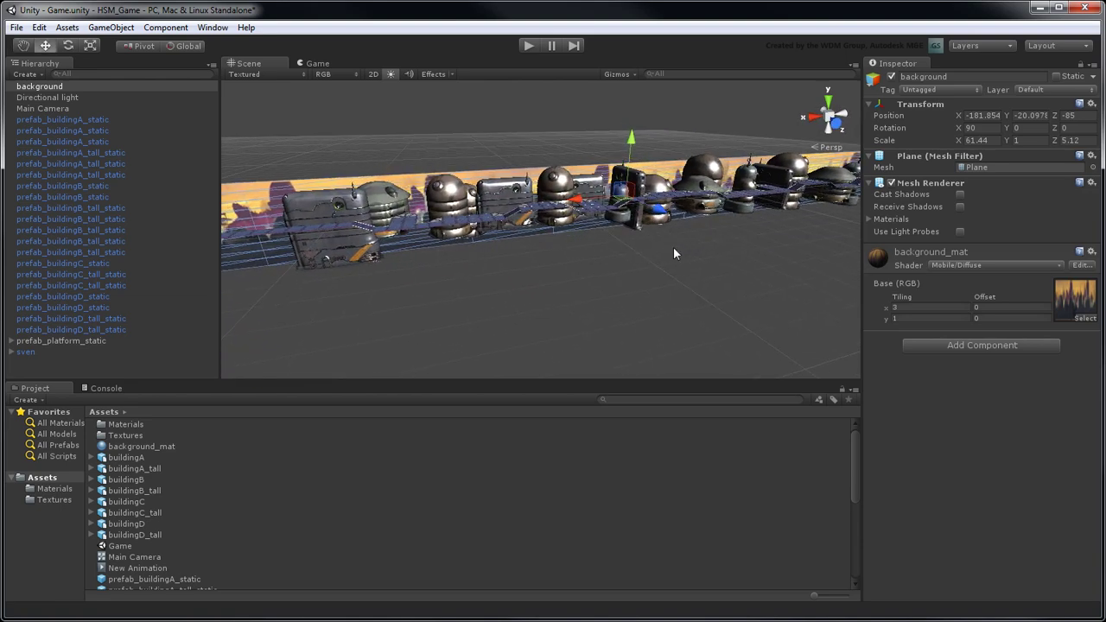
- Enlarge the background plane uniformly with the Scale tool, checking it through the Game view
{"action": "left_click", "coordinate": [317, 64]}
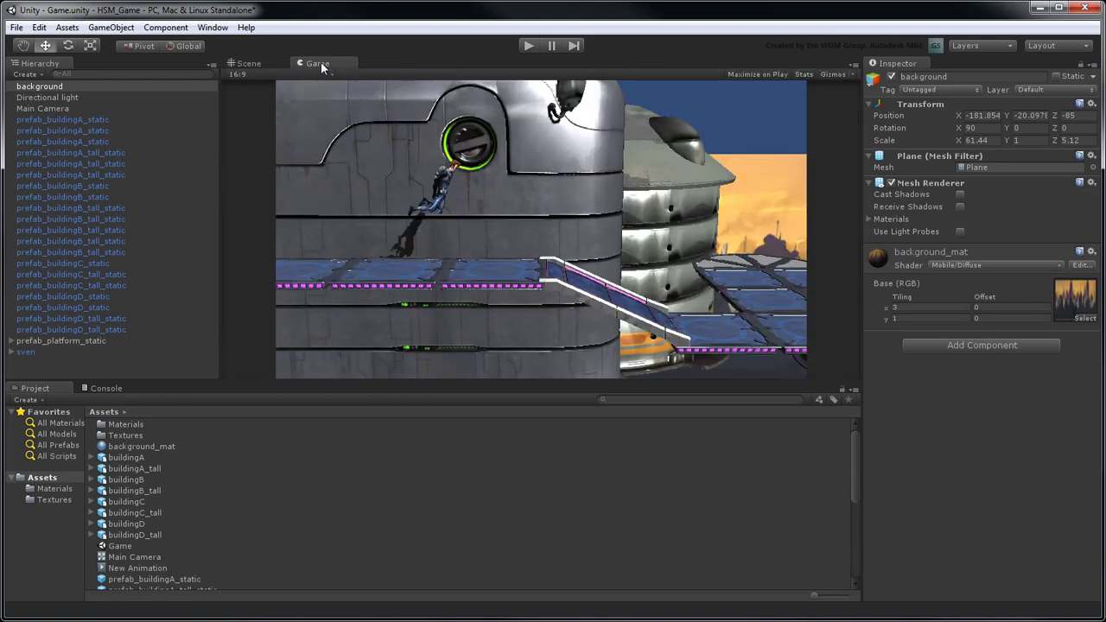
{"action": "left_click", "coordinate": [250, 65]}
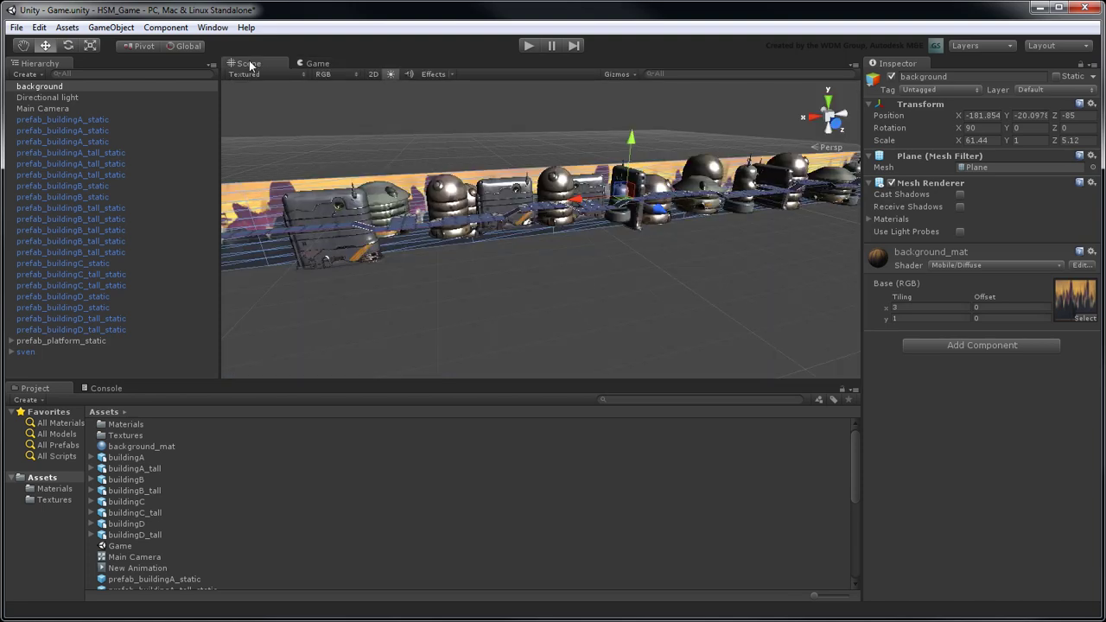
{"action": "key", "text": "r"}
{"action": "left_click_drag", "start_coordinate": [627, 197], "coordinate": [657, 199]}
{"action": "left_click", "coordinate": [317, 64]}
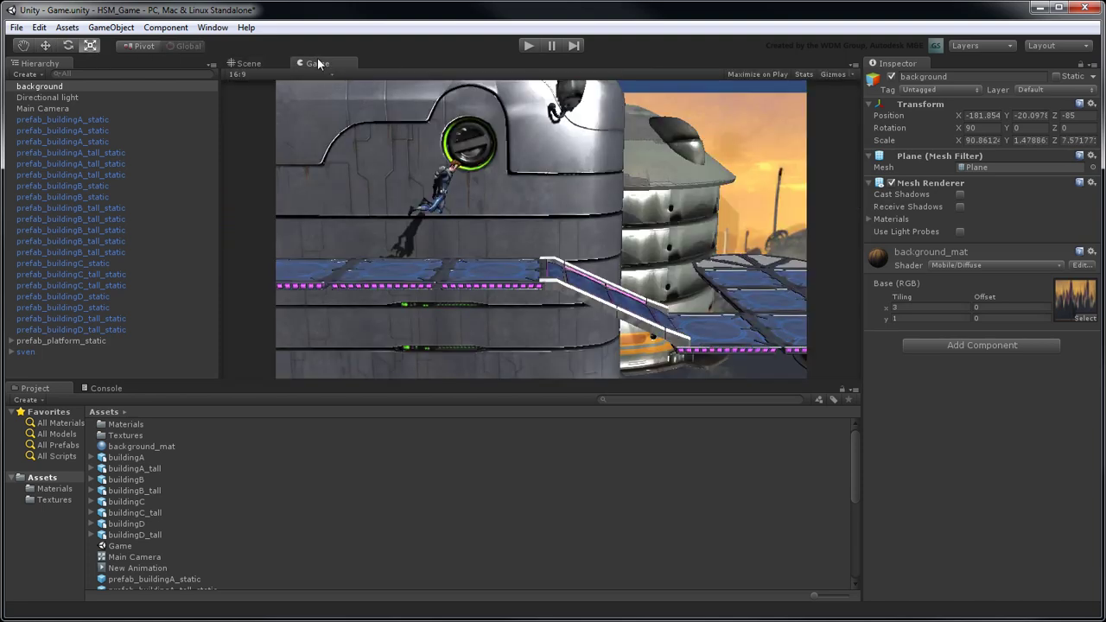
- Set the background plane's Y position to -17.5 and slide the Main Camera to X -191.2
{"action": "left_click", "coordinate": [1024, 116]}
{"action": "type", "text": "-17.5"}
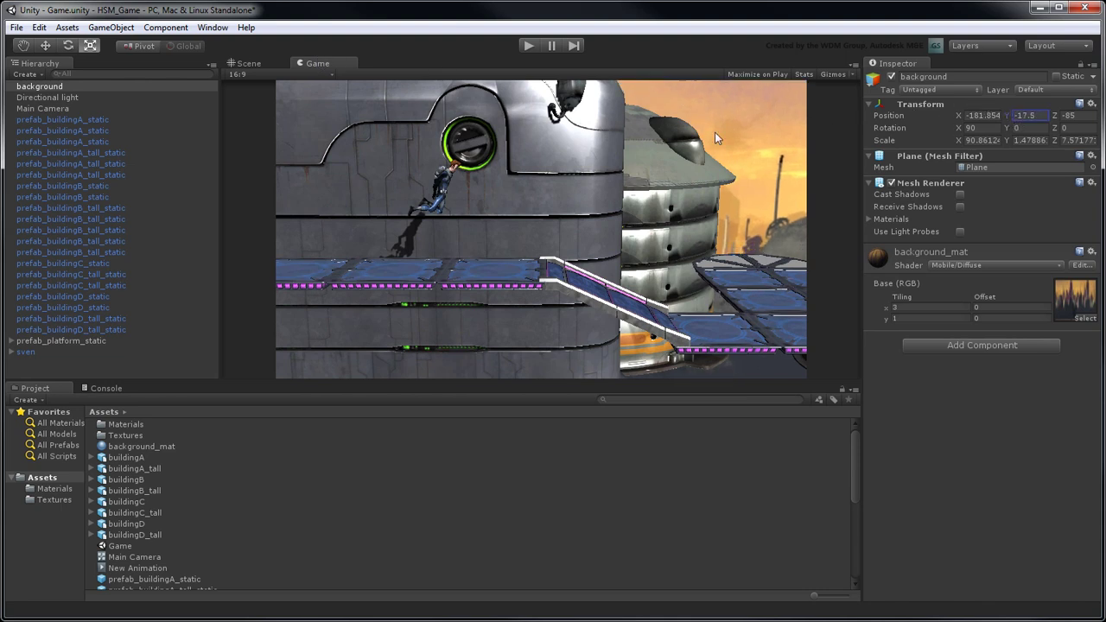
{"action": "left_click", "coordinate": [62, 108]}
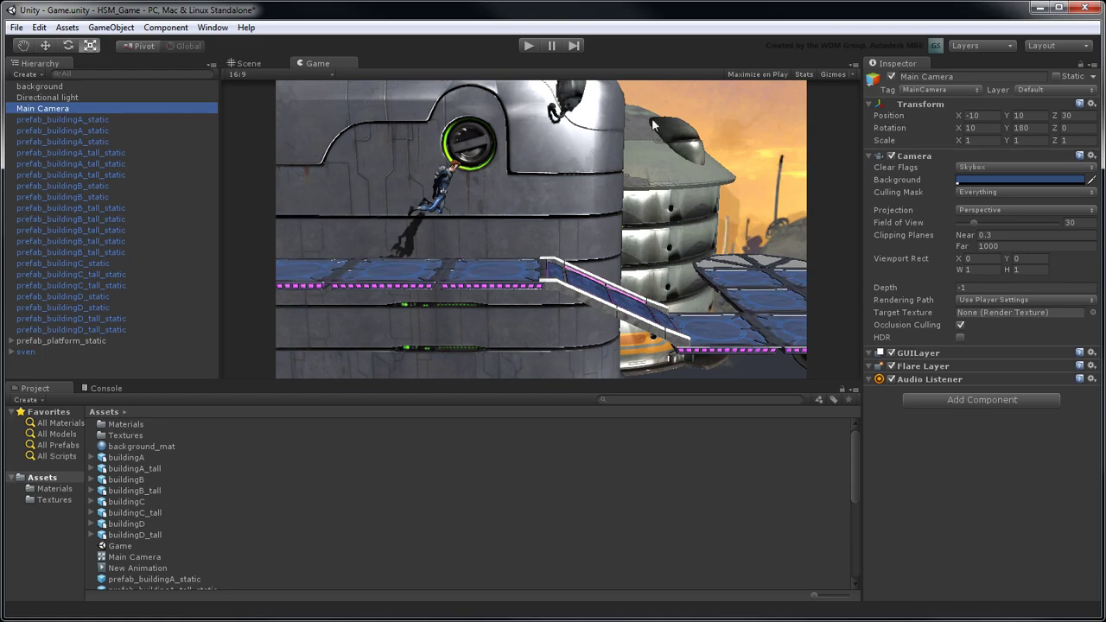
{"action": "left_click_drag", "start_coordinate": [959, 120], "coordinate": [29, 158]}
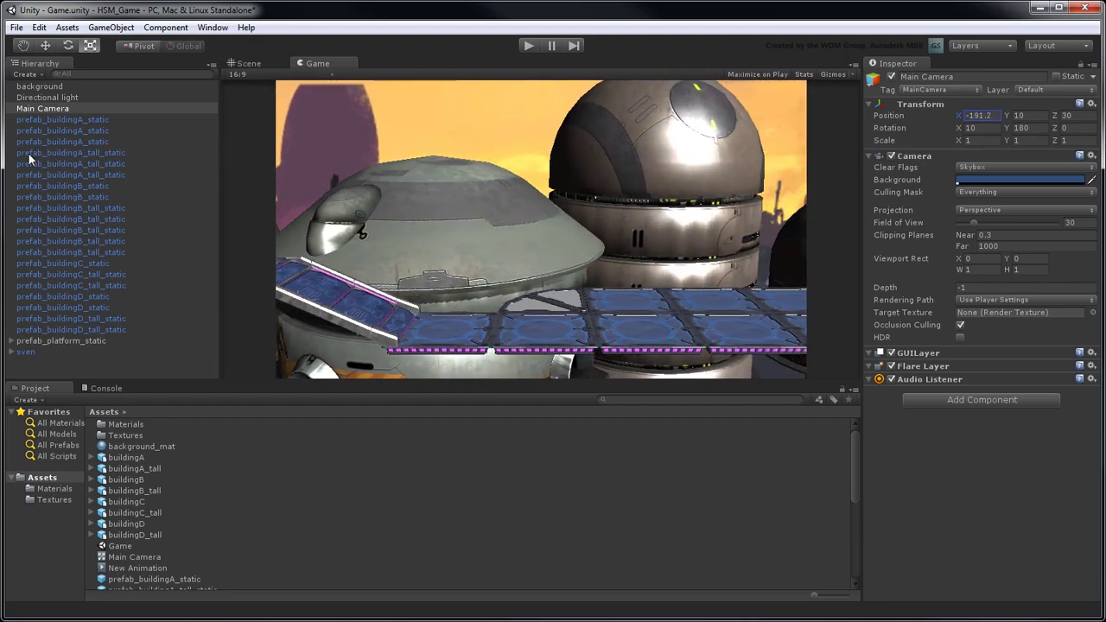